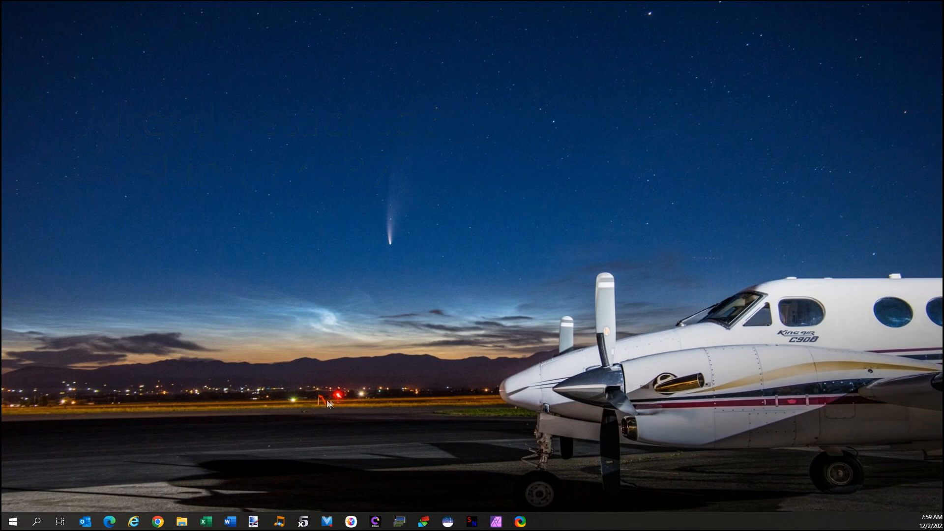
- Review the light and dark frames in the Lights and Darks subfolders of Video Test California Nebula NGC1499 in File Explorer
mouse_move(184, 525)
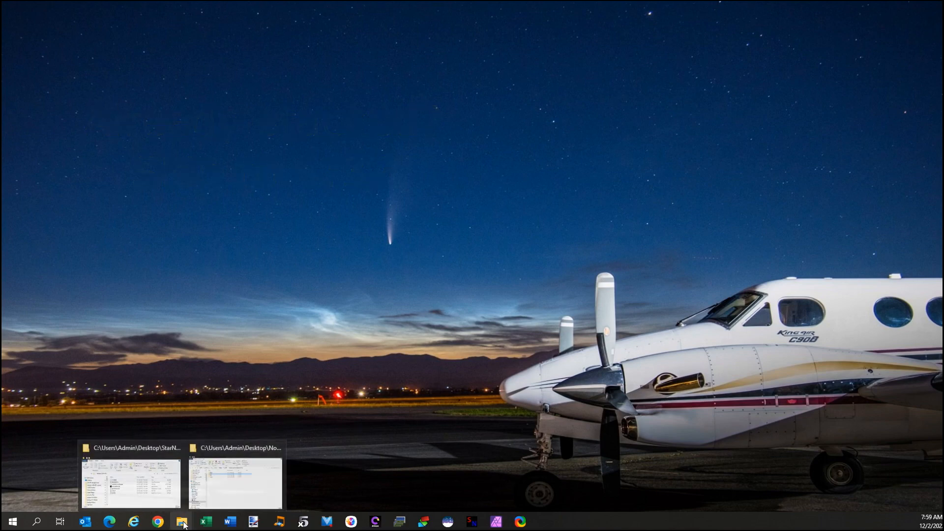
left_click(232, 489)
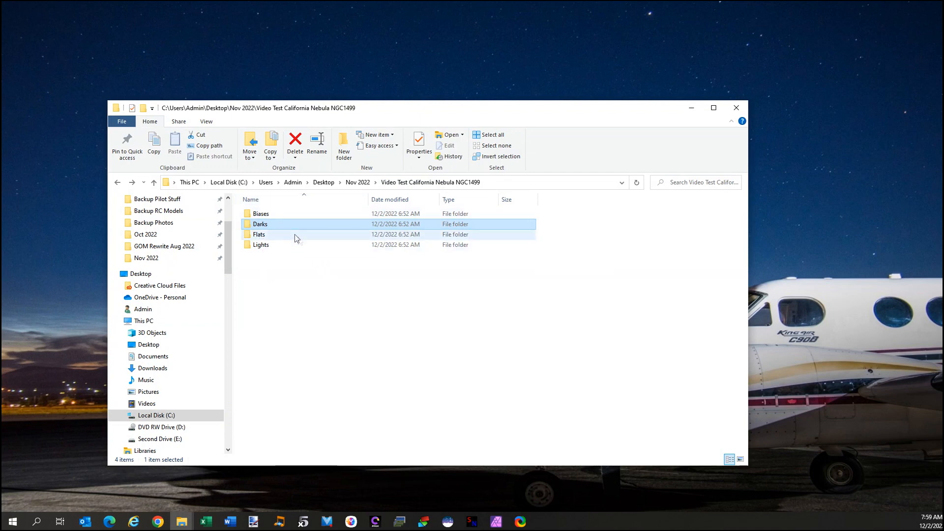
mouse_move(300, 240)
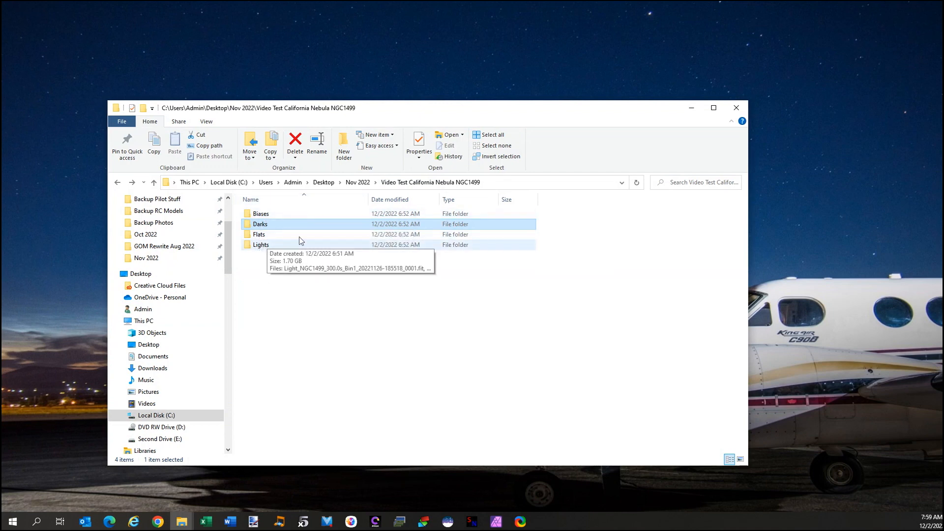
mouse_move(262, 227)
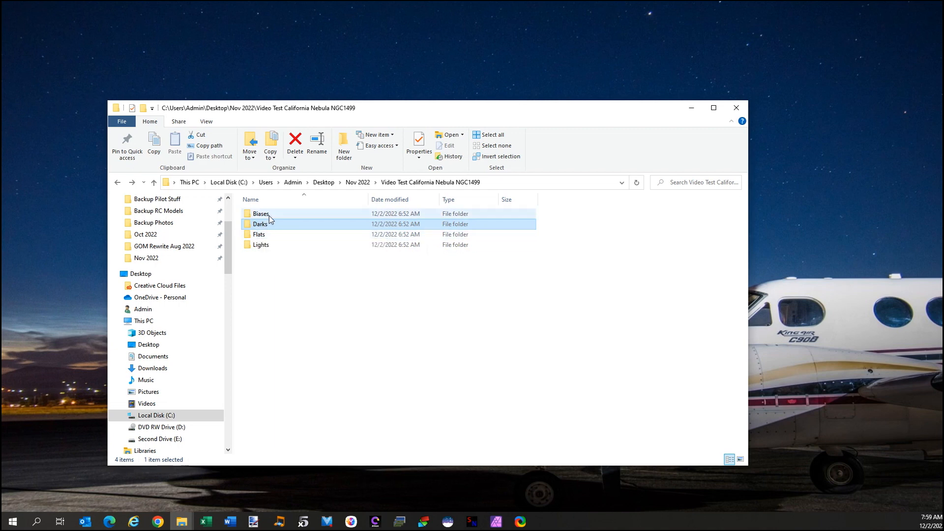
mouse_move(270, 250)
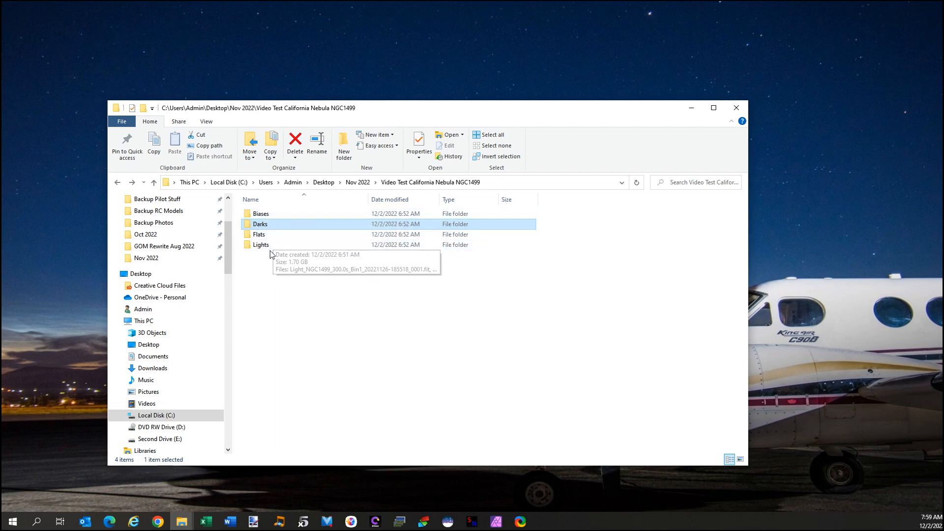
double_click(268, 245)
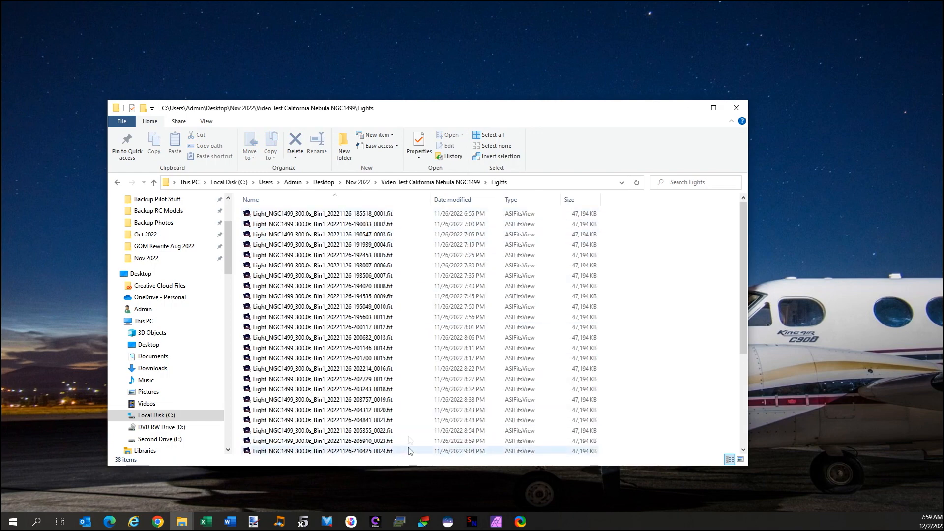
left_click(117, 184)
left_click(264, 226)
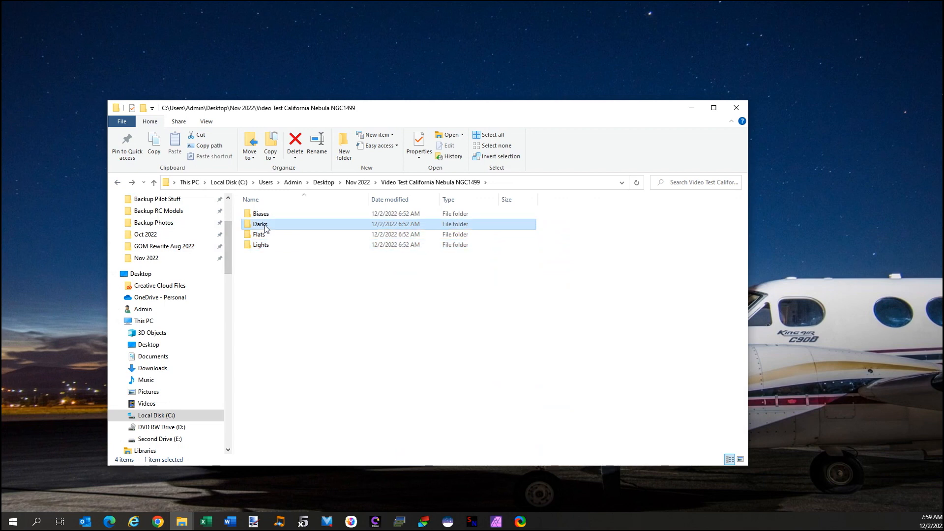
double_click(264, 226)
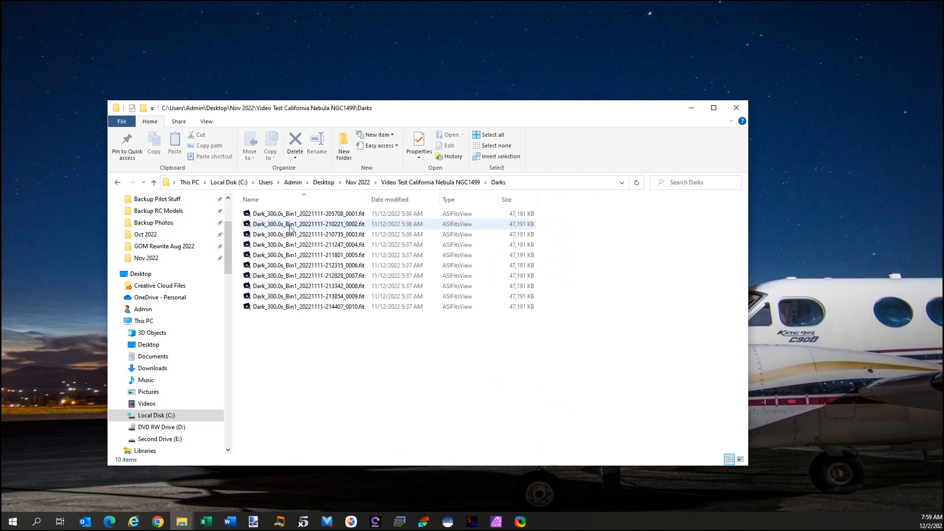
left_click(117, 184)
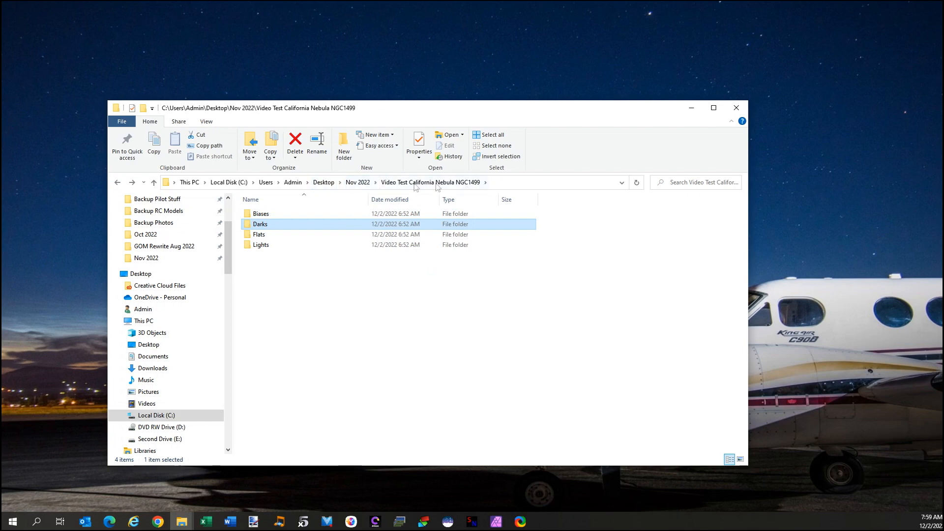
left_click(684, 105)
- Switch to Siril and set the working directory to Desktop\Nov 2022\Video Test California Nebula NGC1499
left_click(448, 522)
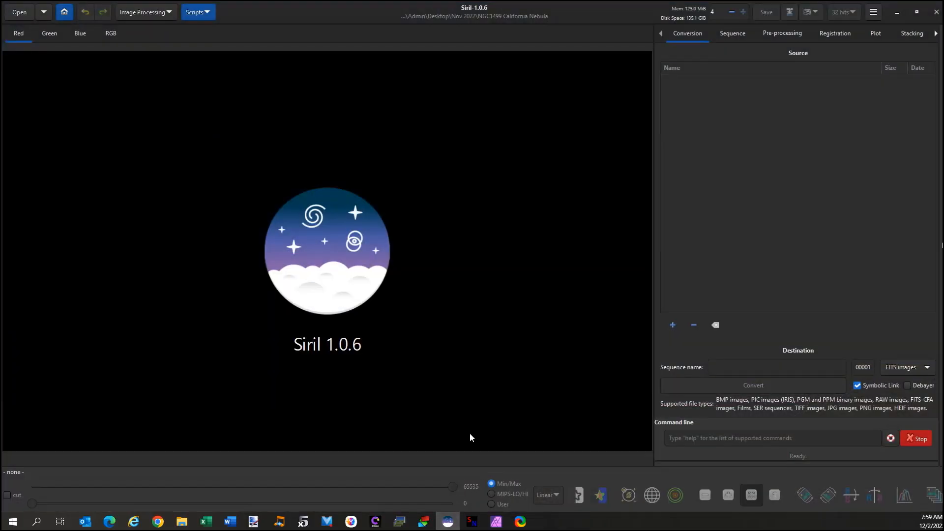
left_click(64, 13)
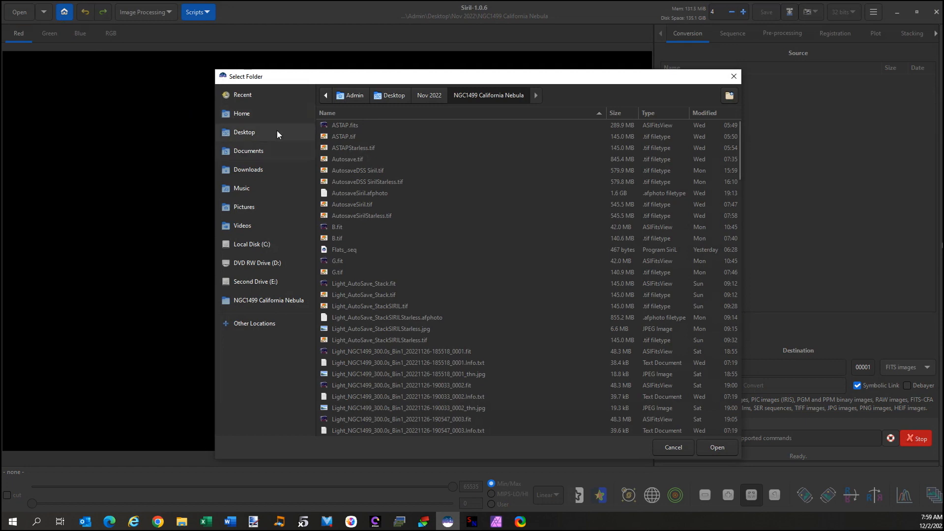
left_click(394, 95)
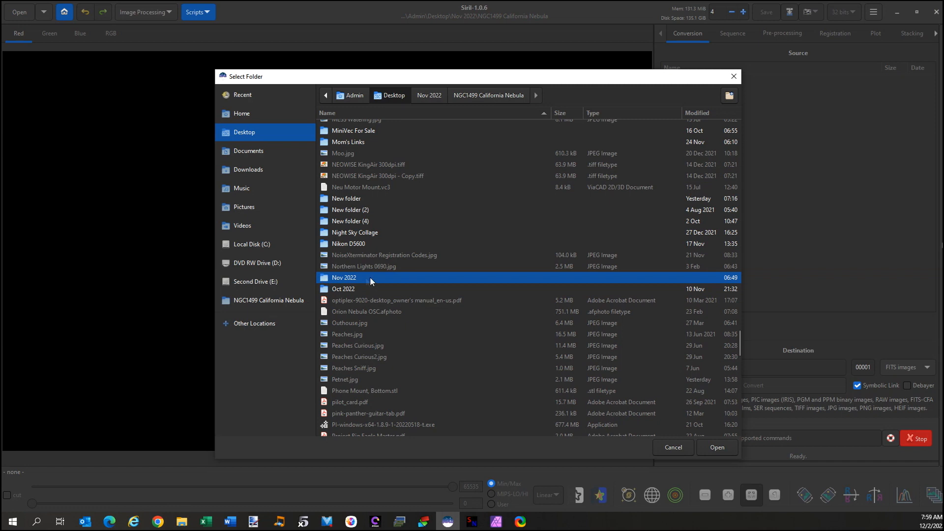
double_click(353, 278)
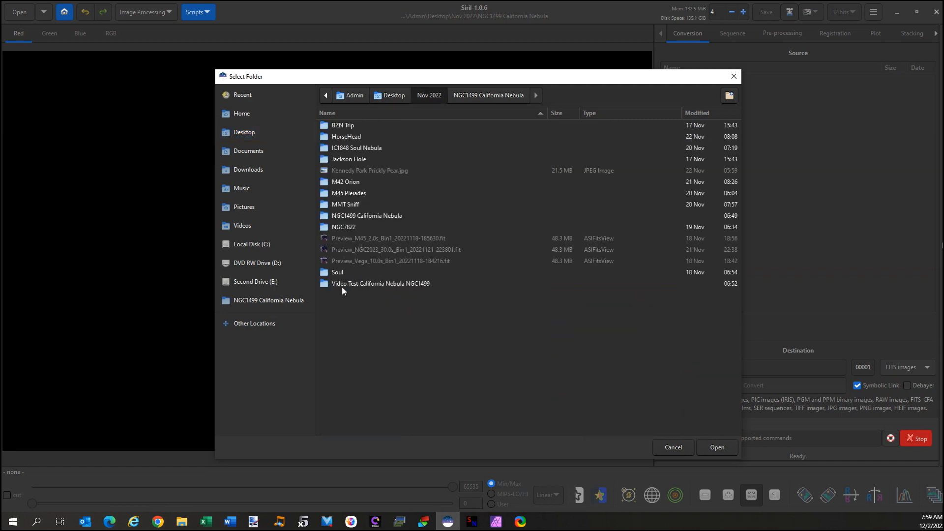
left_click(412, 285)
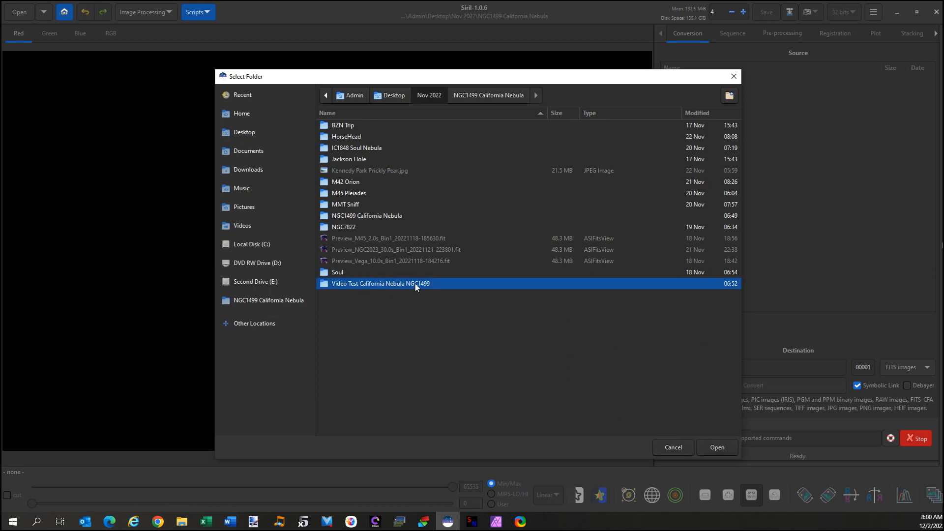
left_click(724, 450)
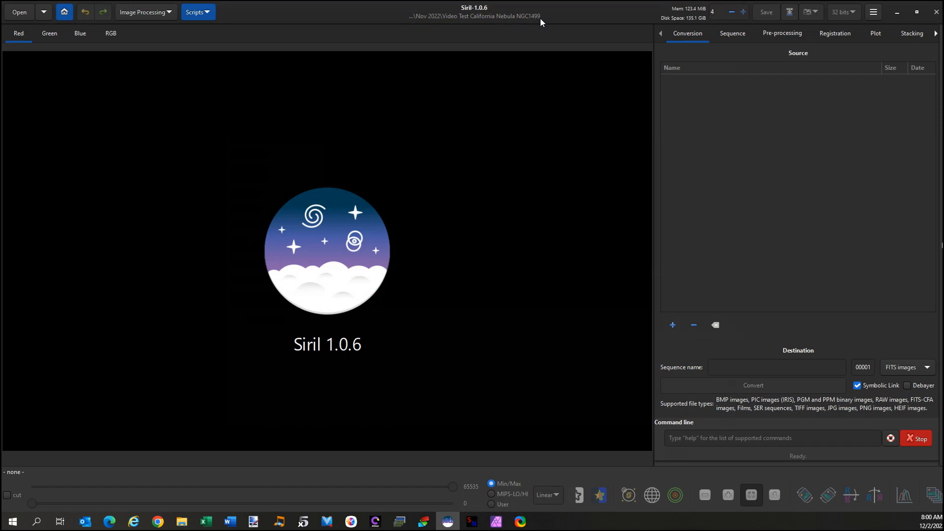
- Run the OSC_Preprocessing script on the frames in the working directory
left_click(206, 17)
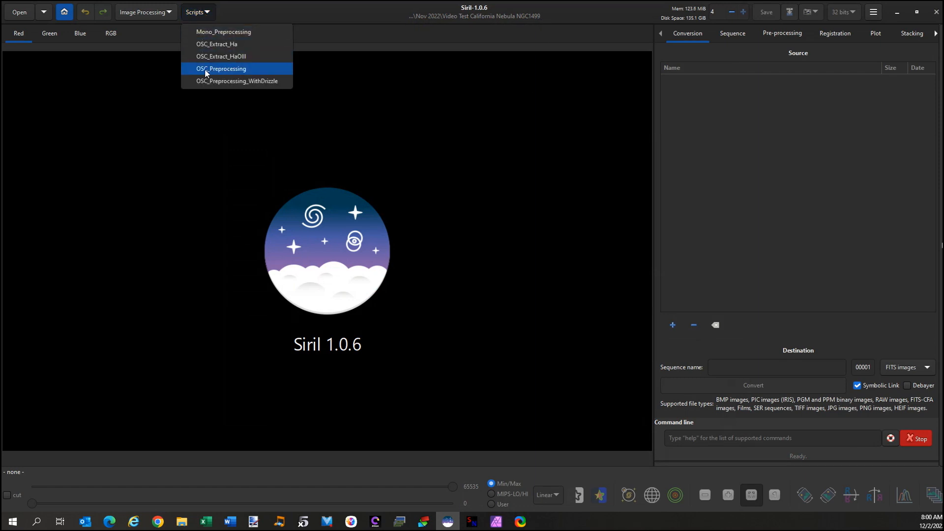
left_click(241, 72)
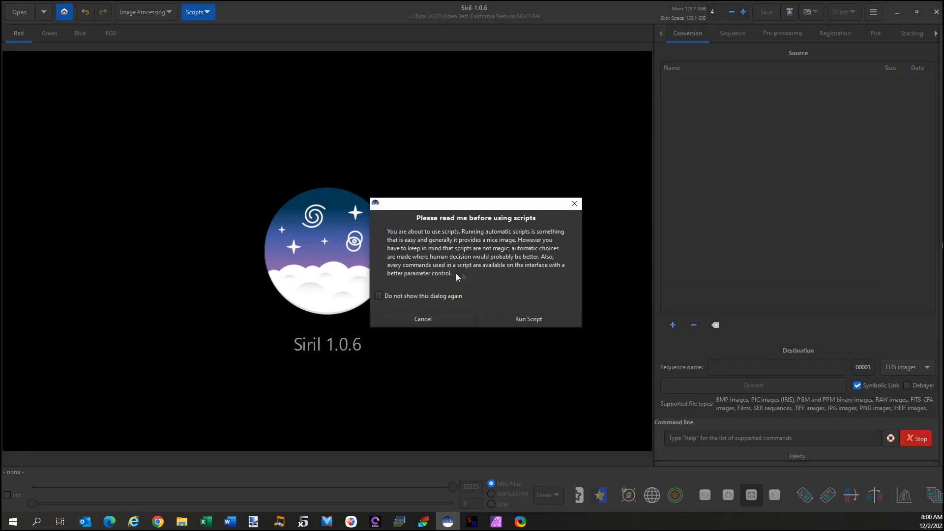
left_click(527, 320)
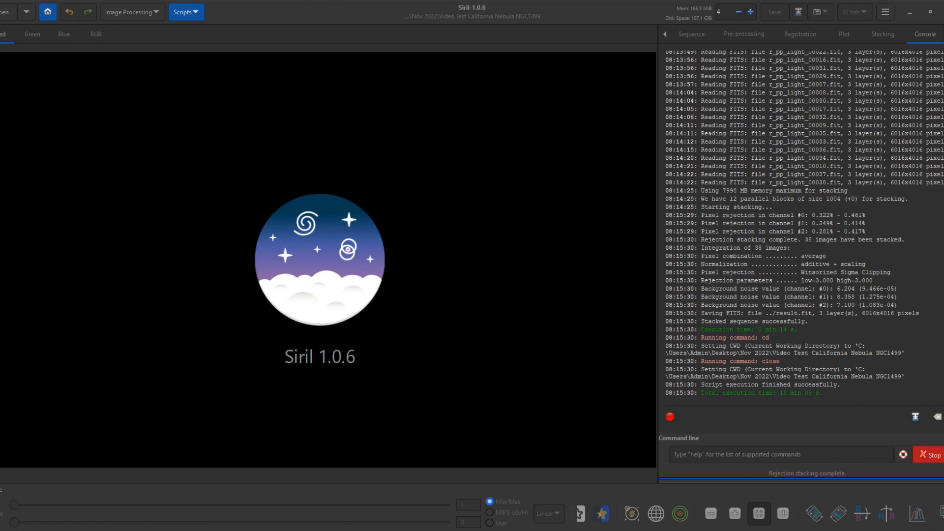
- Examine the script's output in File Explorer: the contents of the process folder and the stacked result.fit file
left_click(172, 511)
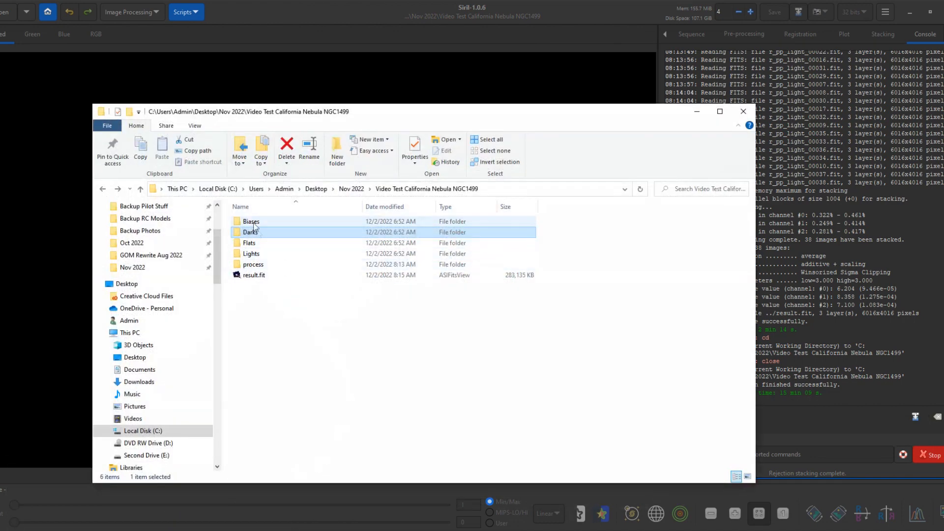
double_click(261, 265)
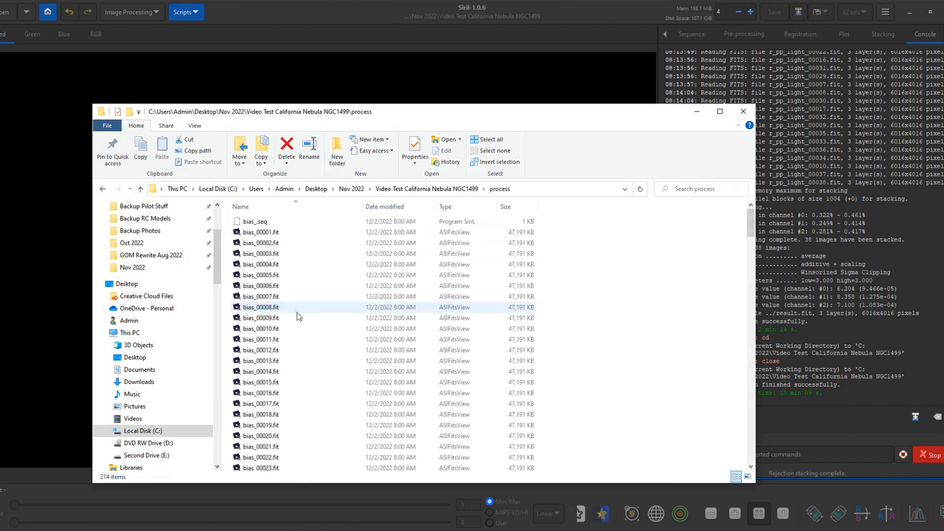
scroll(265, 333, "down", 20)
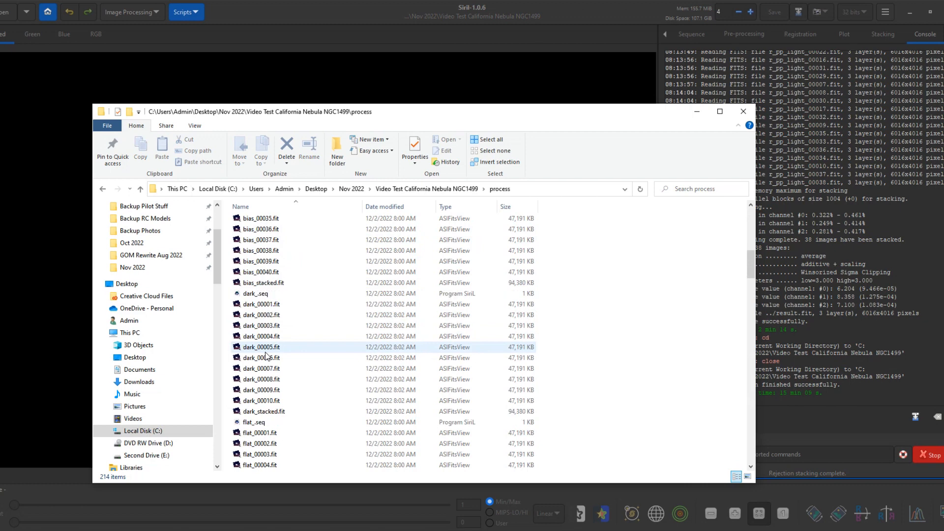
scroll(265, 356, "down", 14)
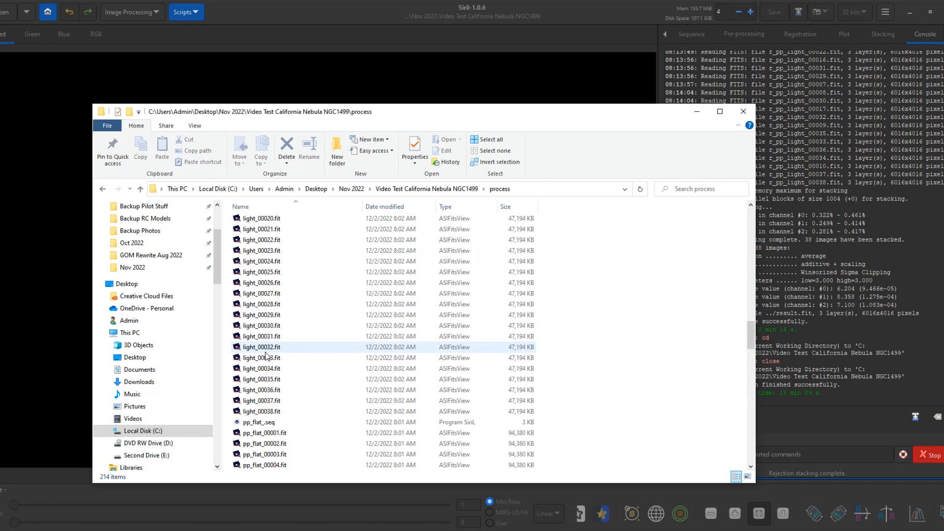
left_click(102, 189)
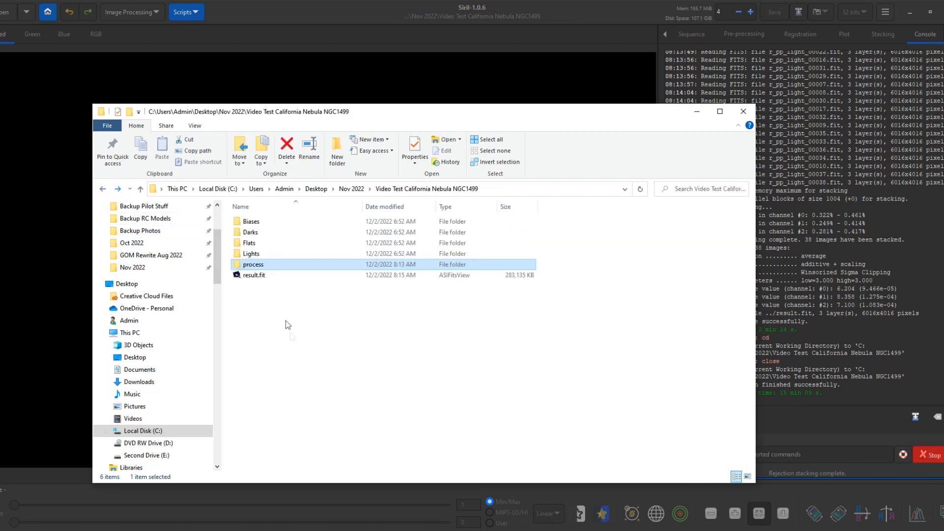
left_click(256, 276)
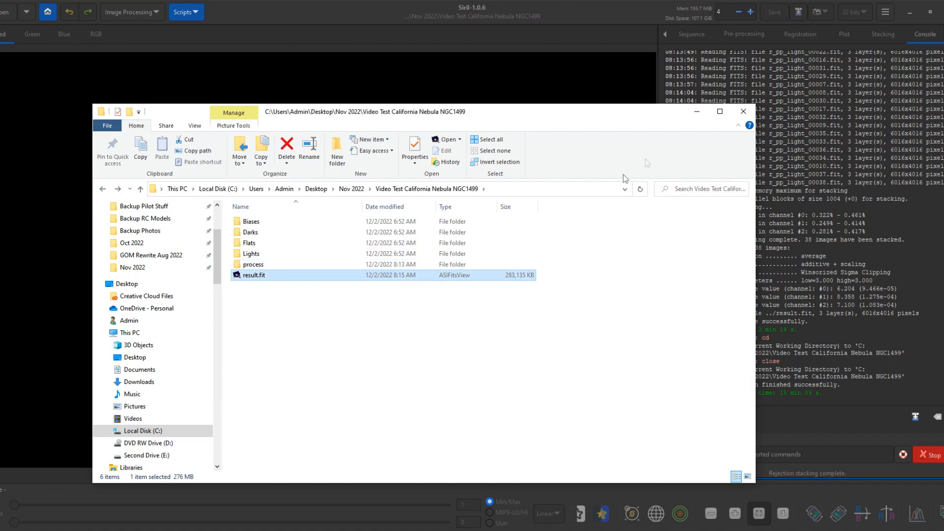
left_click(697, 114)
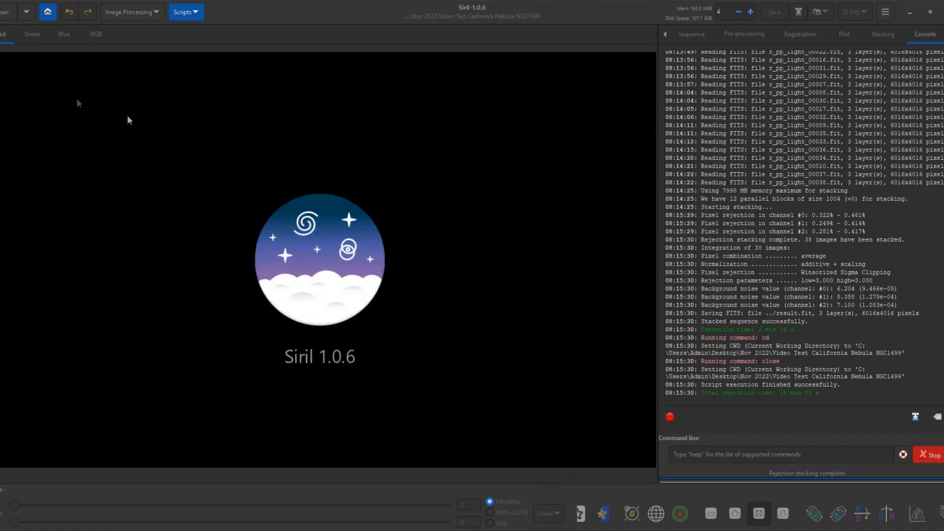
- Open the stacked image result.fit from the Video Test California Nebula NGC1499 folder in Siril
left_click(1, 15)
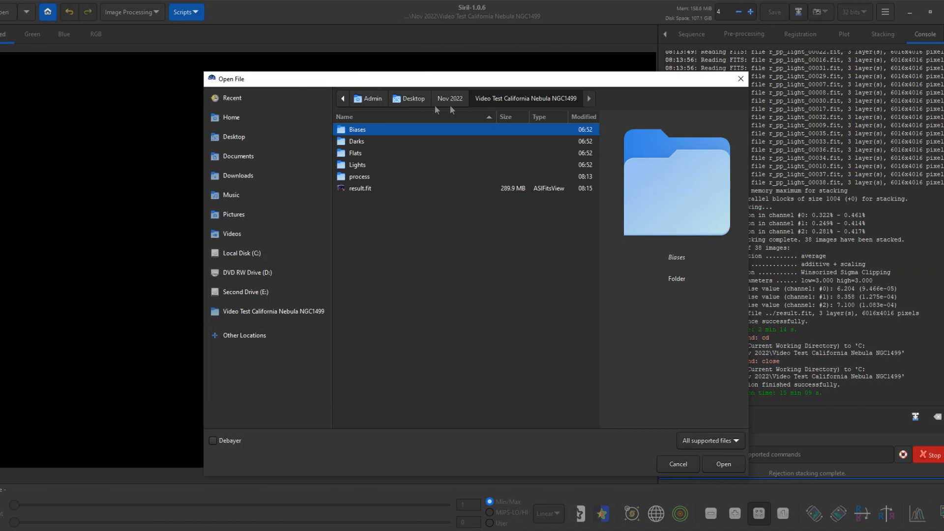
left_click(361, 190)
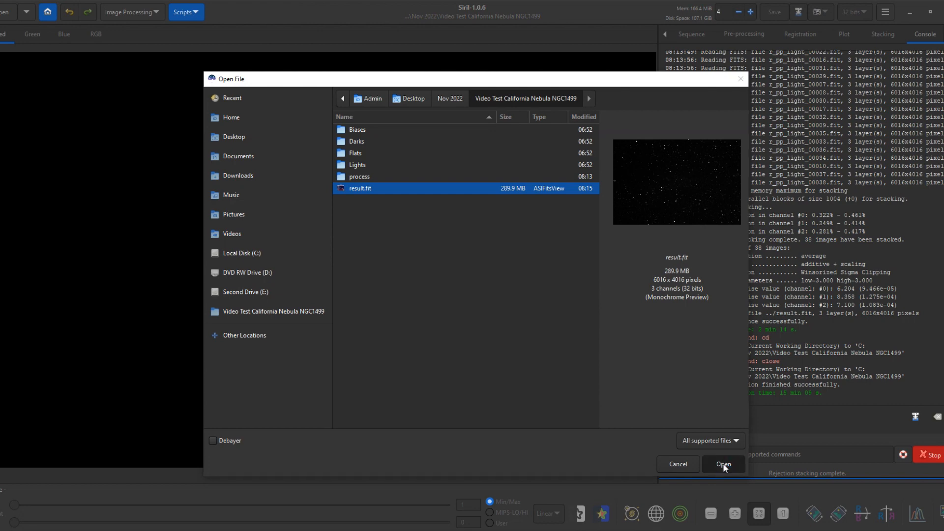
left_click(722, 463)
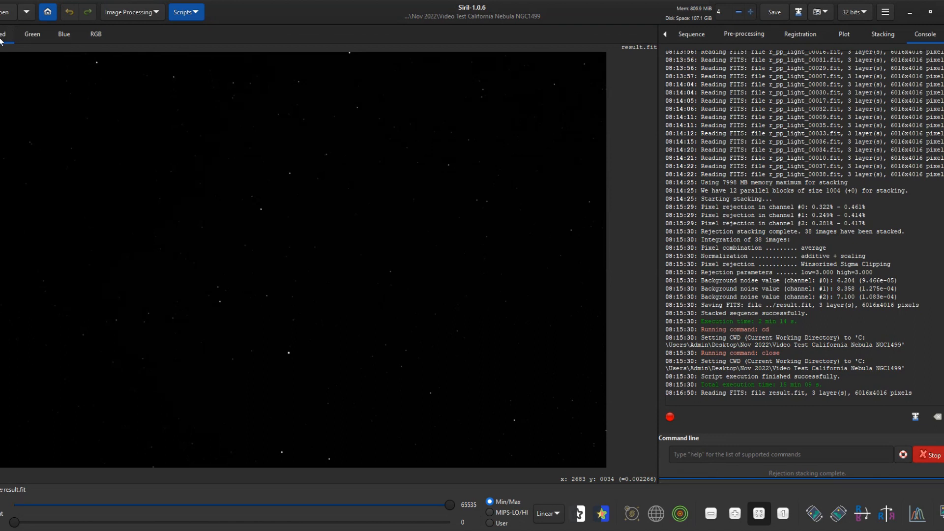
- View the green and blue channels and the RGB composite, and set the display mode to AutoStretch
left_click(30, 38)
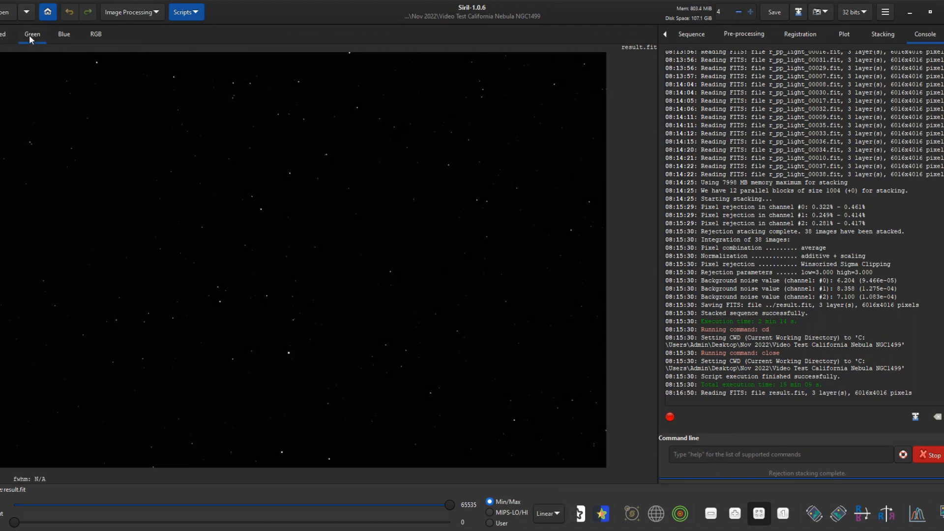
left_click(64, 34)
left_click(96, 37)
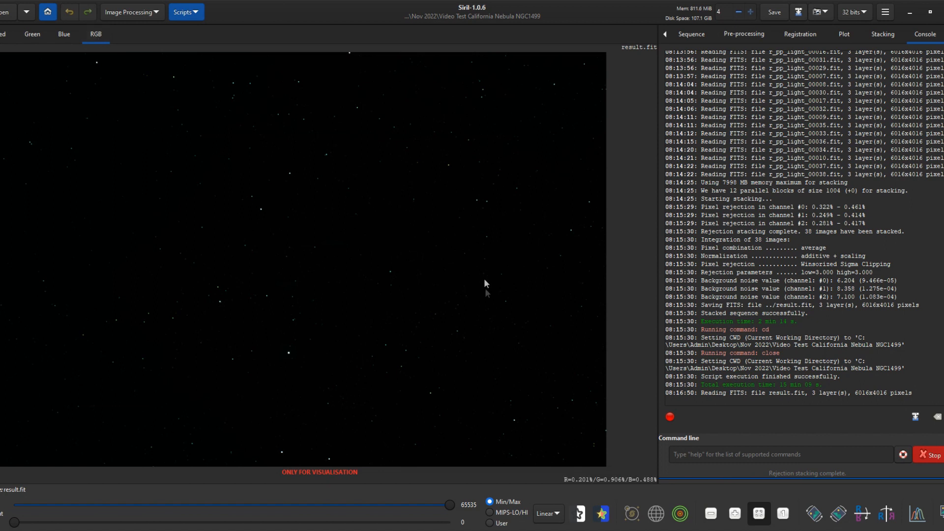
left_click(556, 517)
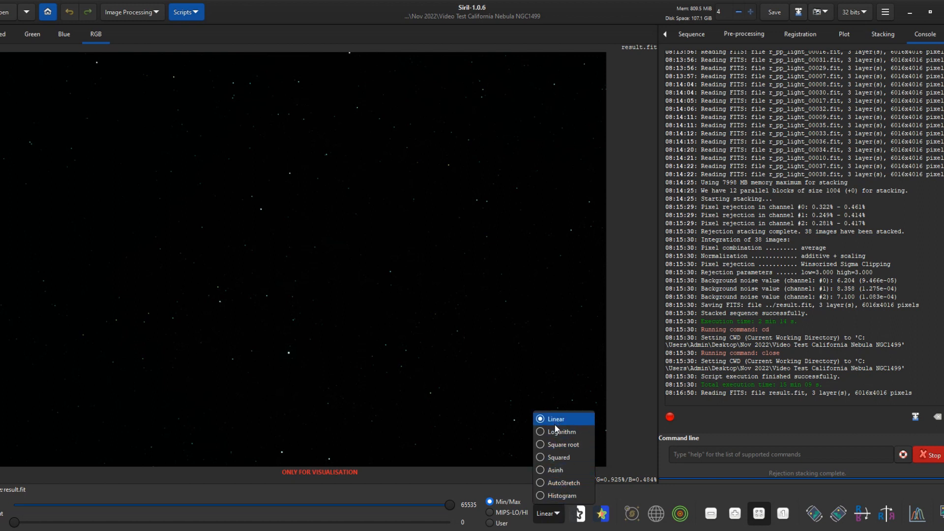
left_click(559, 482)
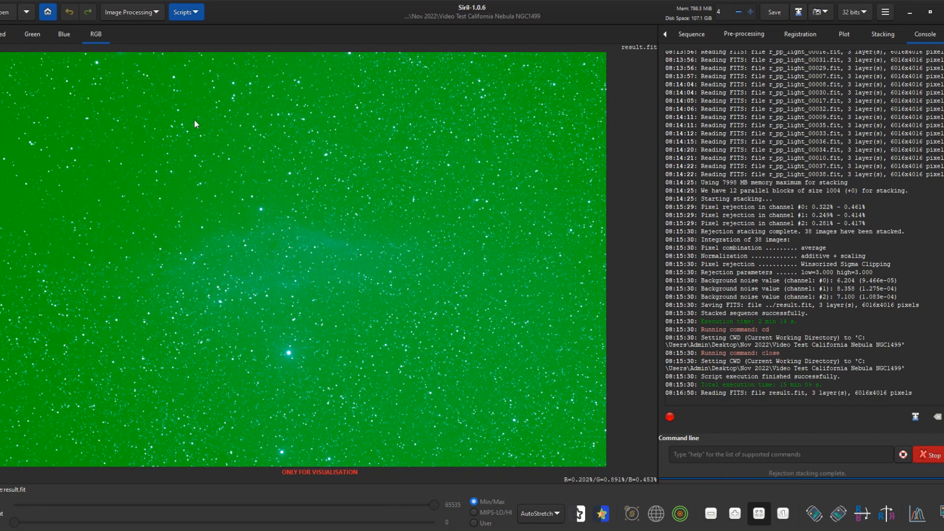
- Inspect the blue, green and red channels of the auto-stretched image one after another
left_click(64, 34)
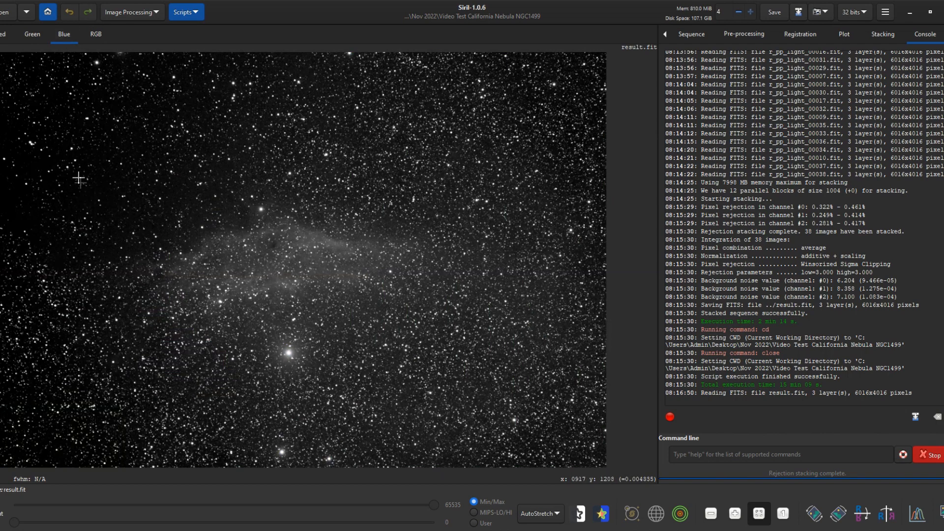
left_click(31, 33)
left_click(30, 33)
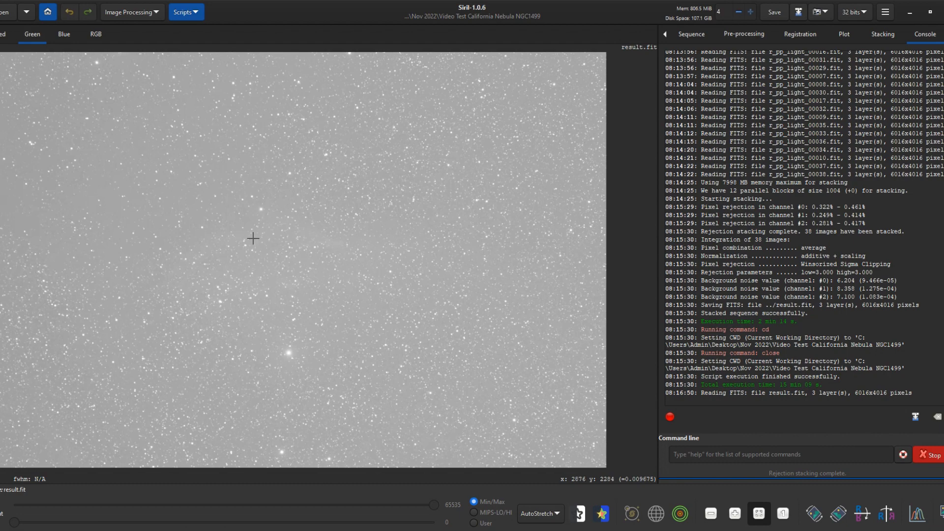
left_click(1, 37)
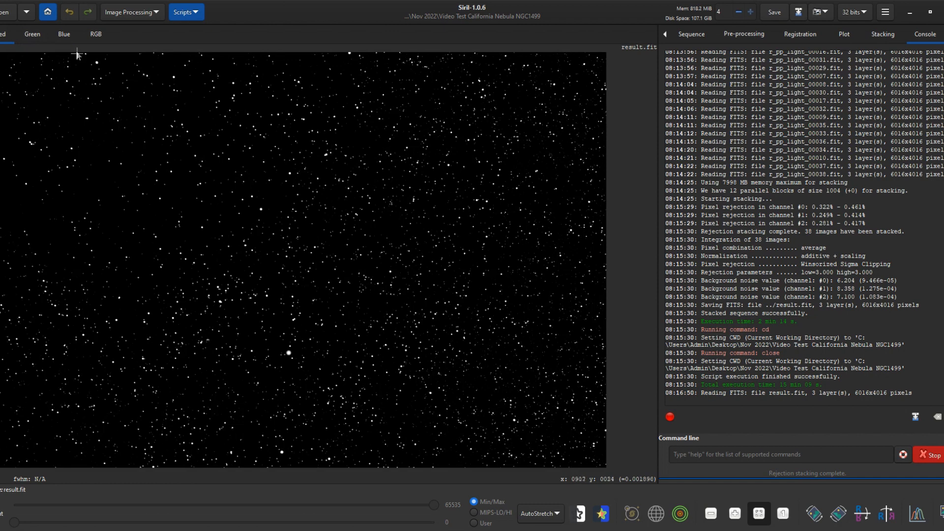
- Look up ngc1499 for Photometric Color Calibration of the RGB composite and select the Simbad result California Nebula
left_click(96, 36)
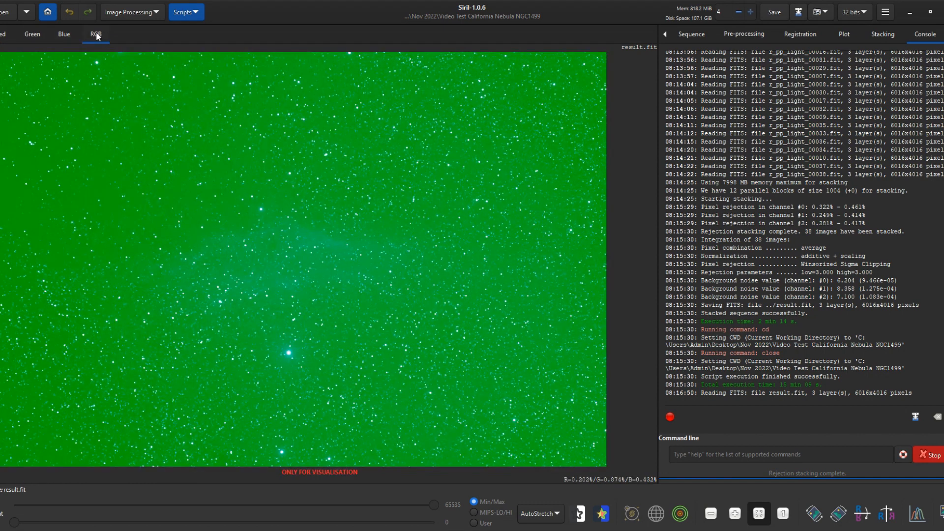
left_click(129, 12)
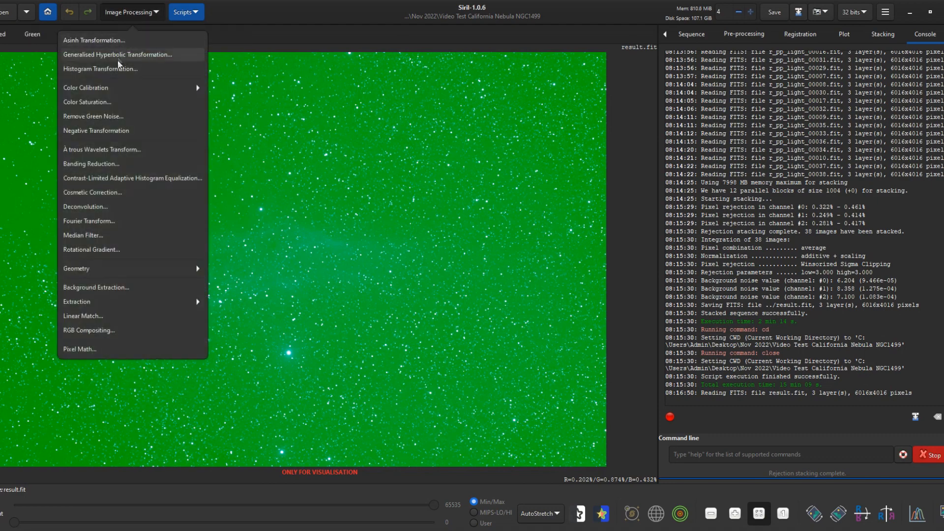
left_click(120, 90)
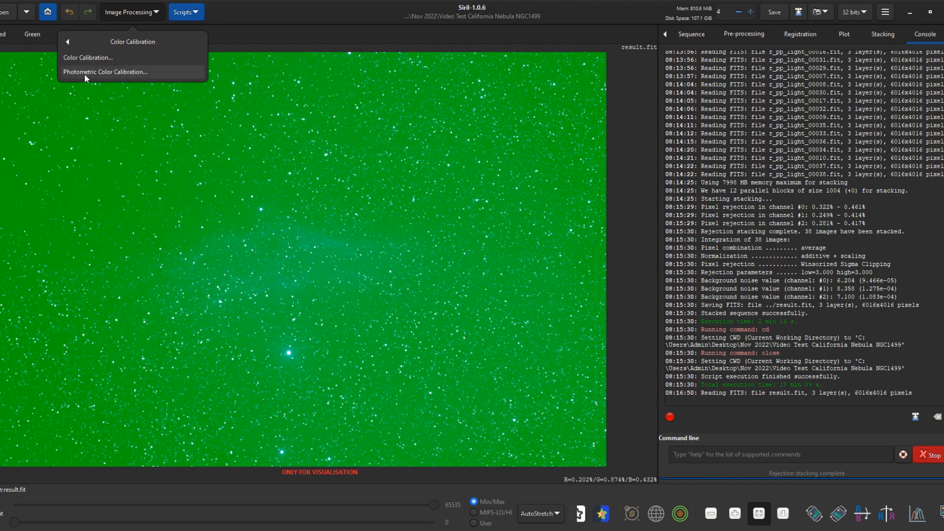
left_click(122, 72)
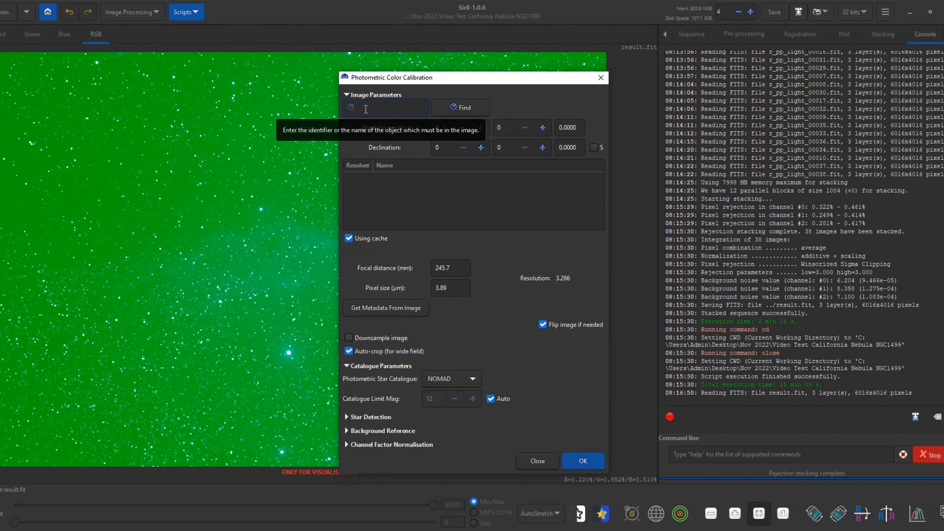
type("n")
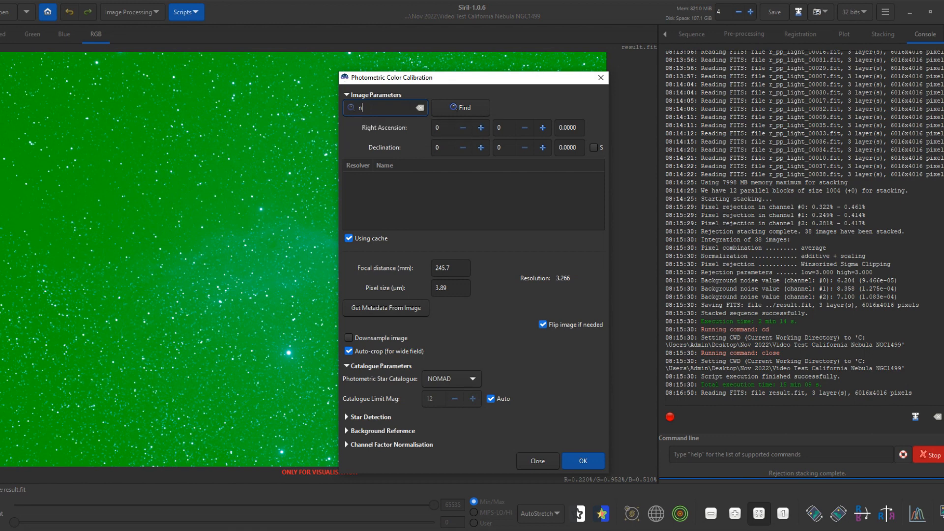
type("gc1499")
left_click(473, 107)
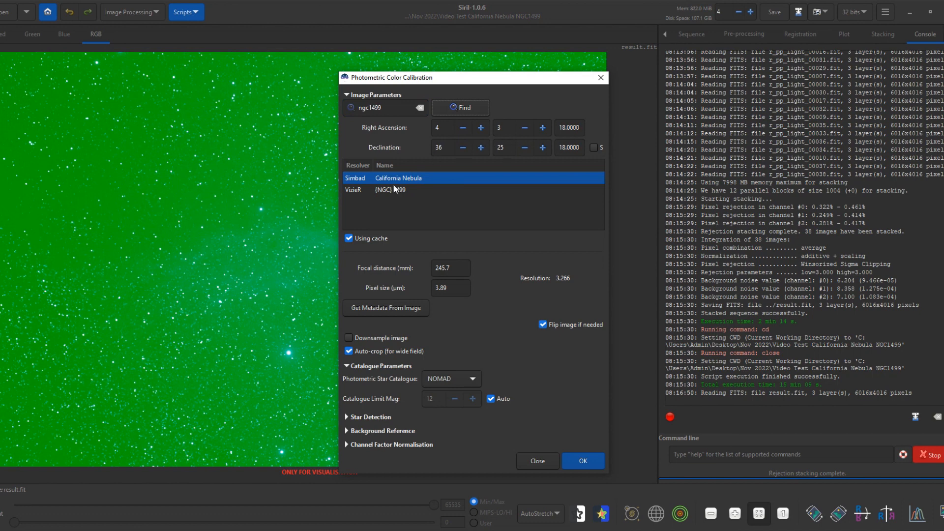
left_click(365, 188)
left_click(406, 179)
- Run Photometric Color Calibration with the image's own metadata and automatic background detection, and undo the calibration
left_click(379, 308)
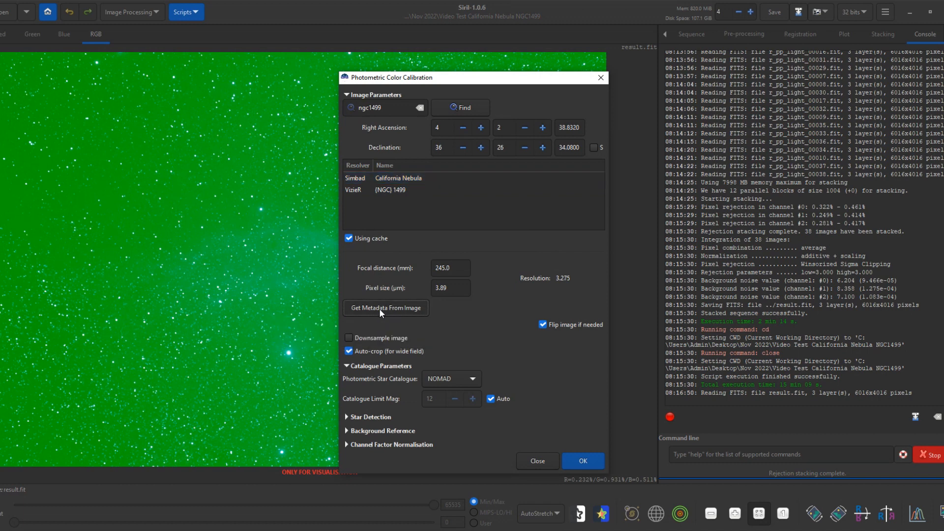
left_click(346, 431)
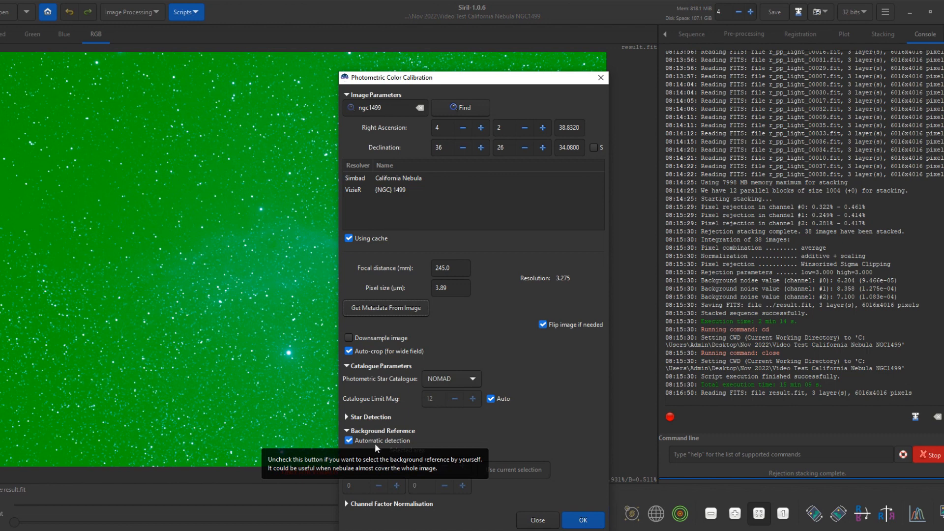
left_click(583, 521)
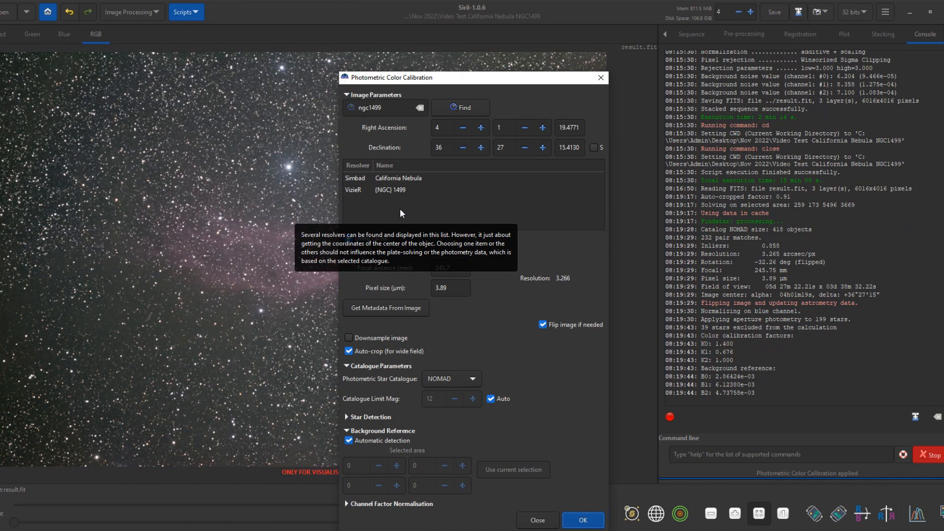
left_click(537, 520)
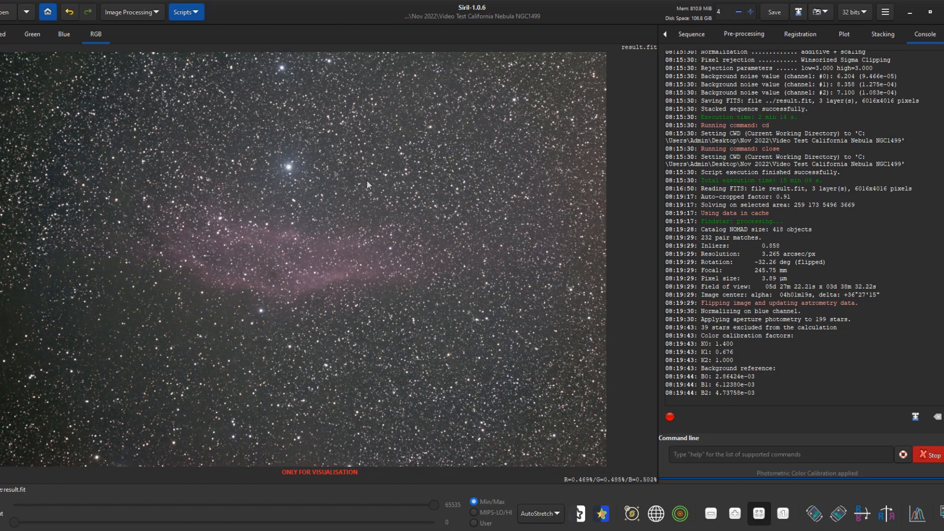
left_click(68, 18)
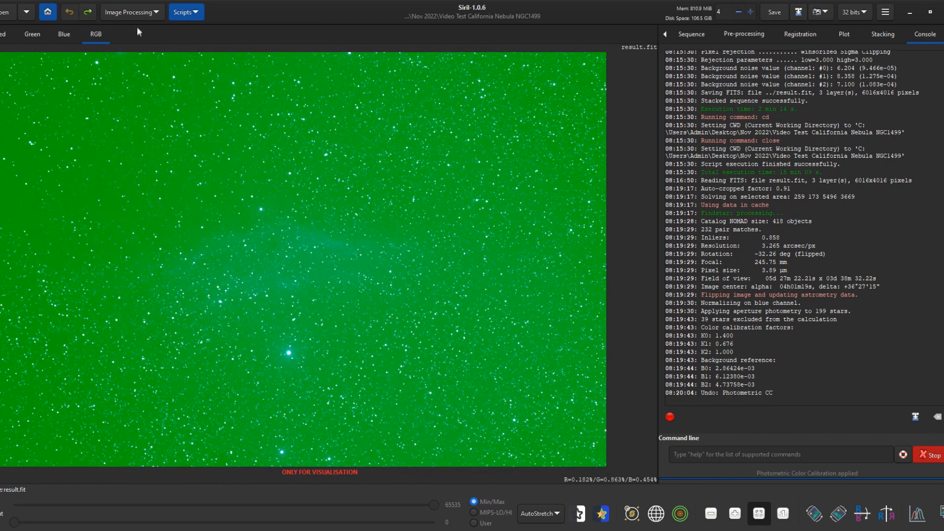
left_click(137, 13)
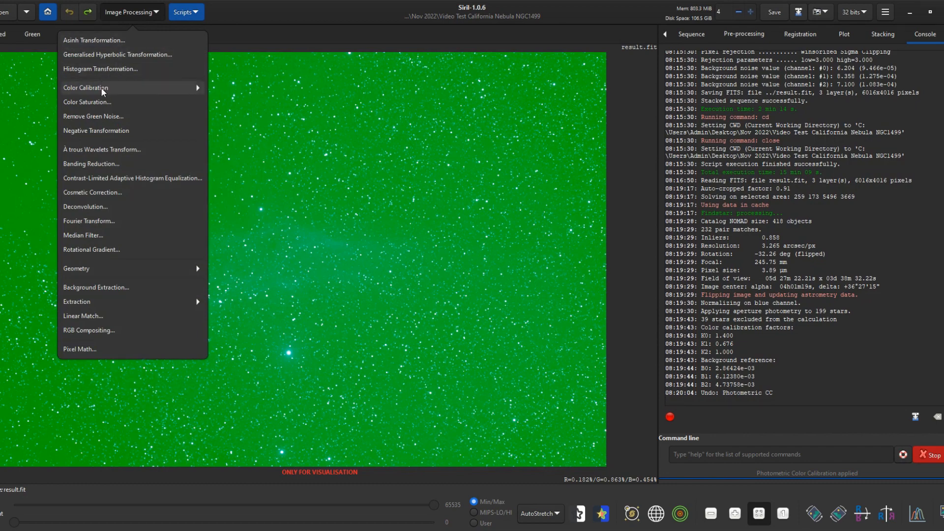
left_click(102, 87)
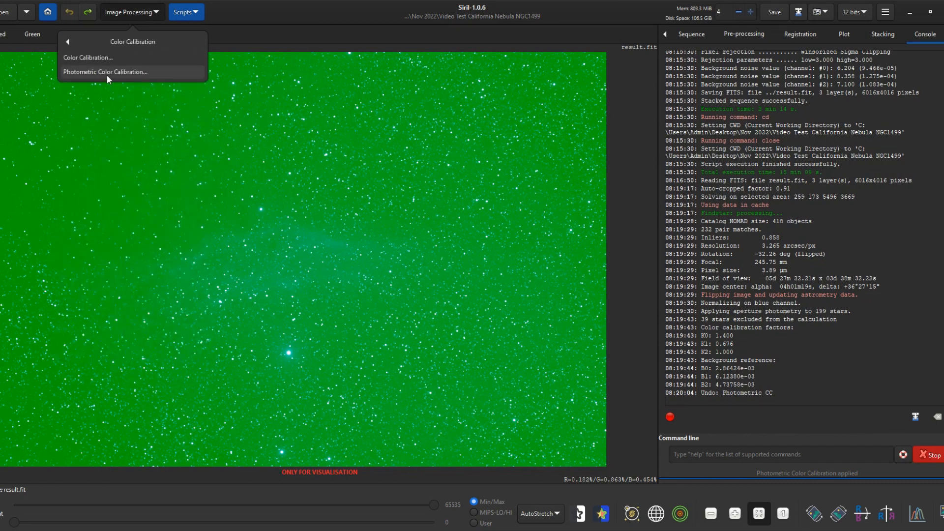
left_click(107, 75)
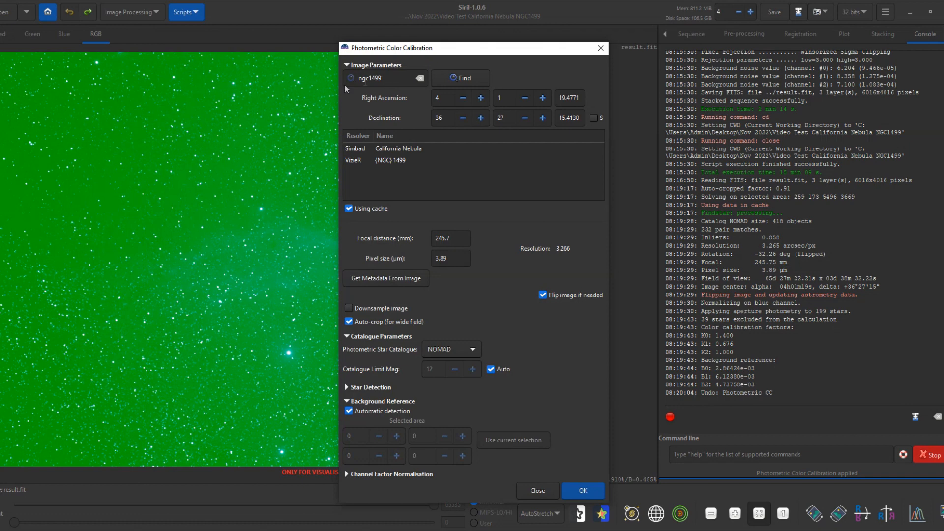
left_click(457, 79)
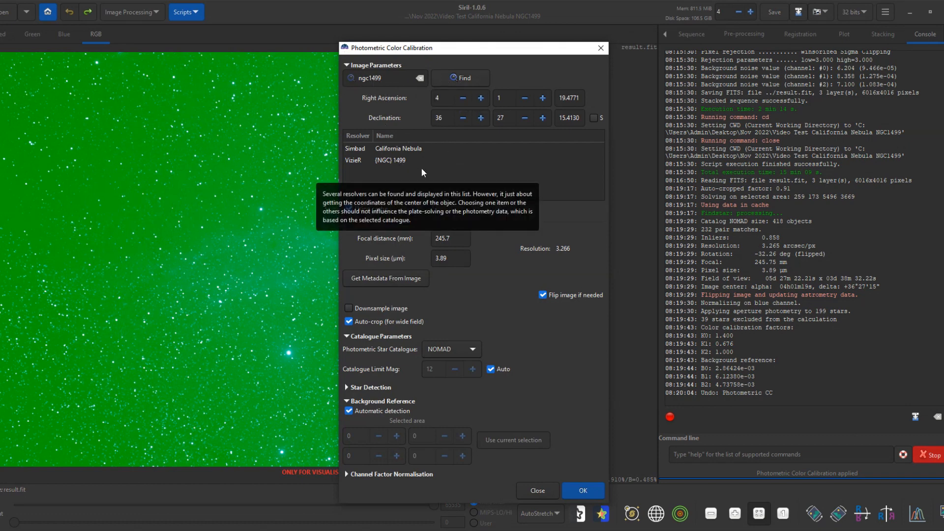
left_click(538, 491)
- Open the manual Color Calibration tool, move its dialog aside and try to select a background area on the RGB composite
left_click(136, 13)
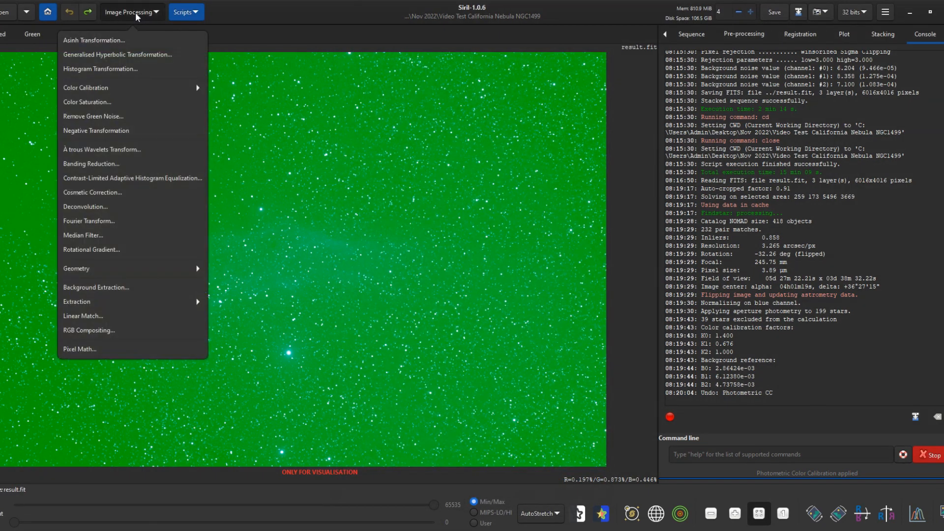
left_click(101, 87)
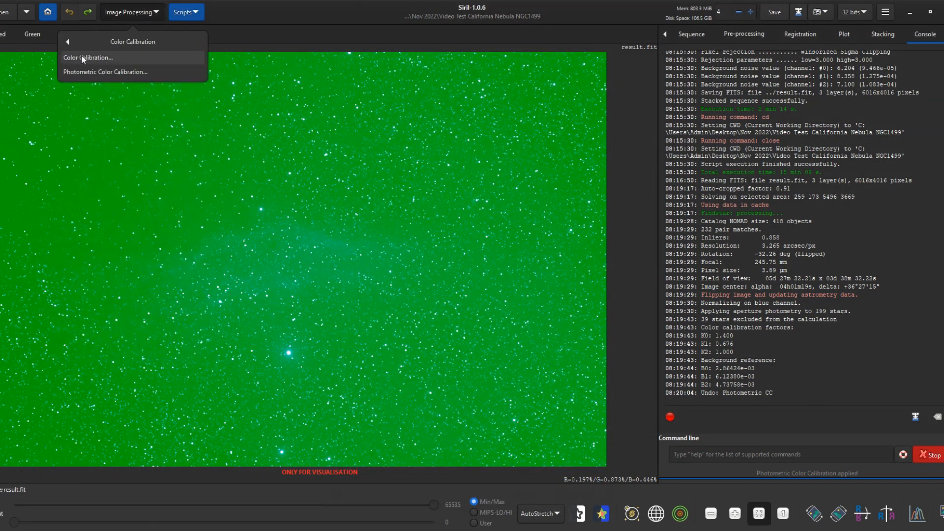
left_click(93, 57)
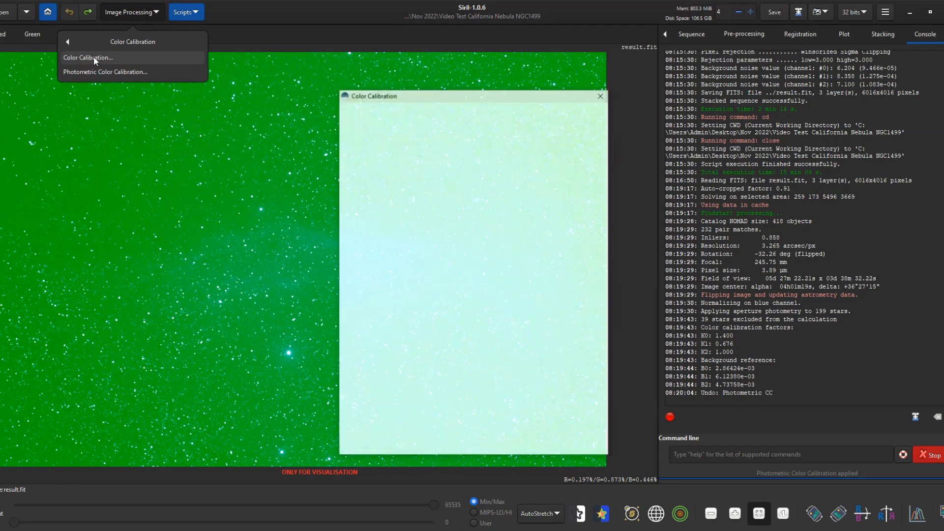
left_click_drag(395, 93, 463, 67)
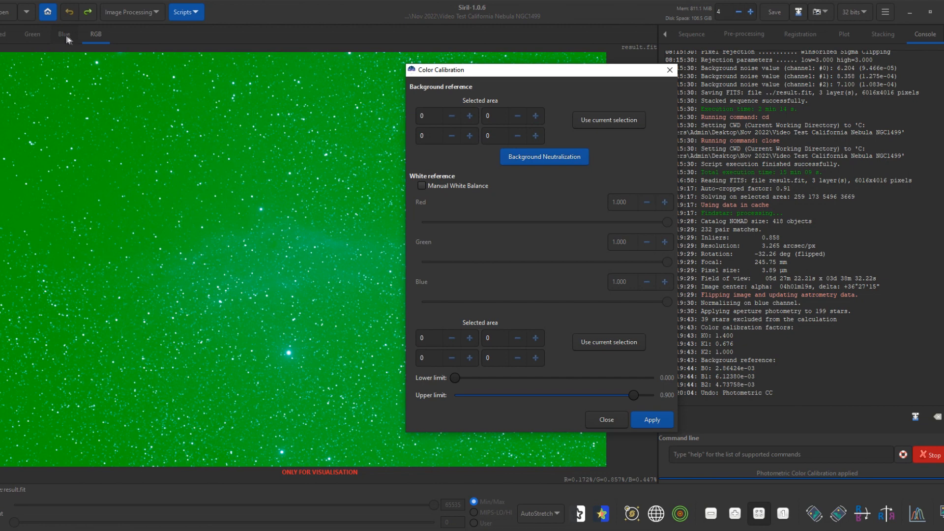
left_click(155, 182)
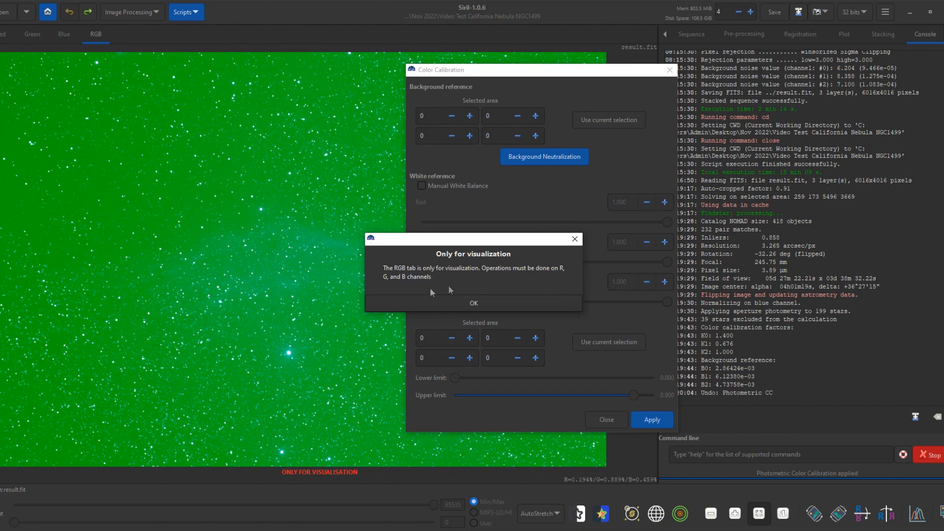
left_click(469, 302)
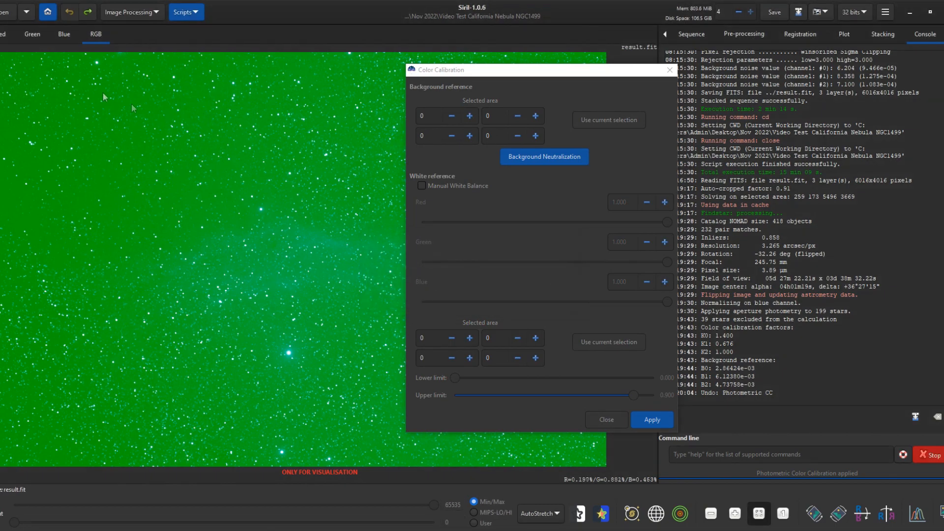
- Compare the channels, set a dark area of about 65 × 55 px in the blue channel as background reference and neutralize the background
left_click(63, 34)
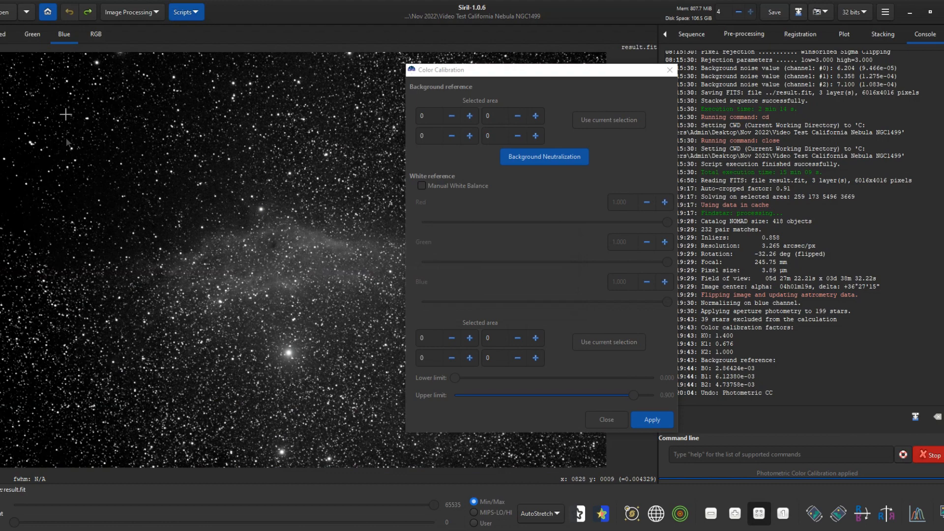
left_click(11, 38)
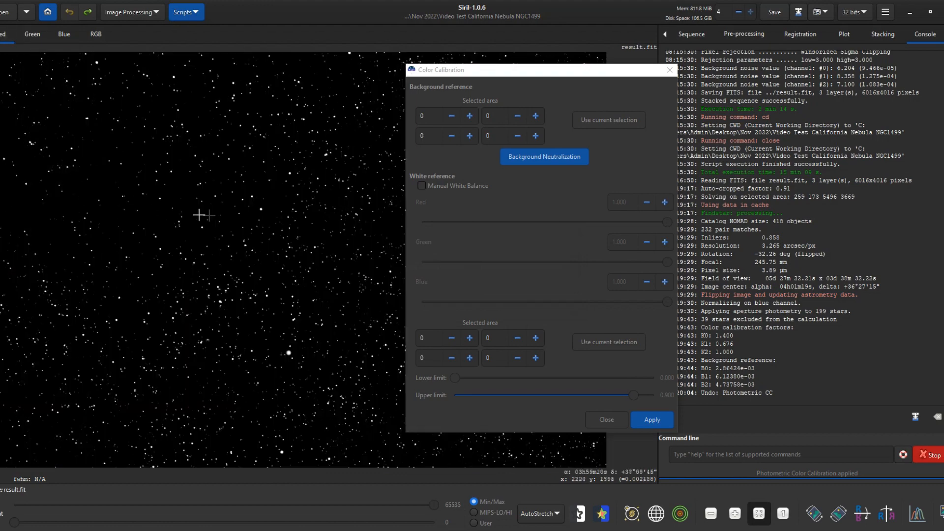
left_click(35, 35)
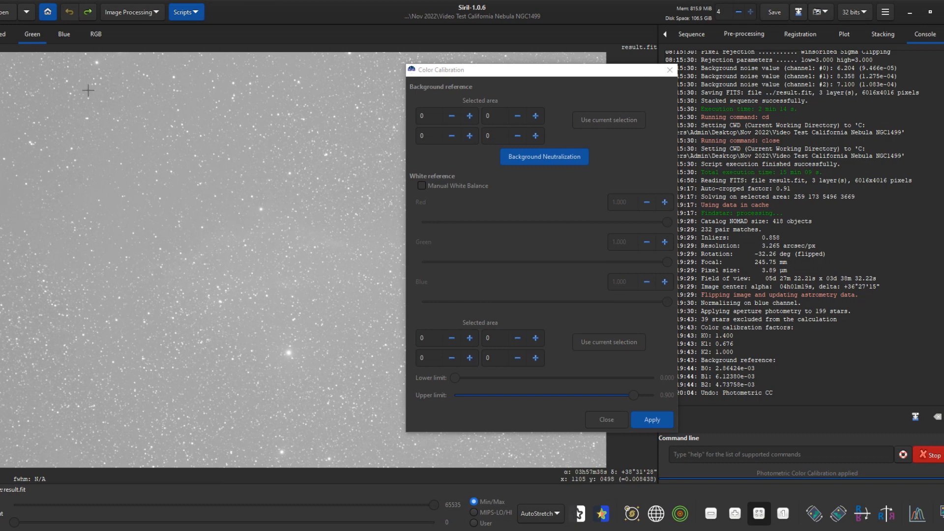
left_click(65, 35)
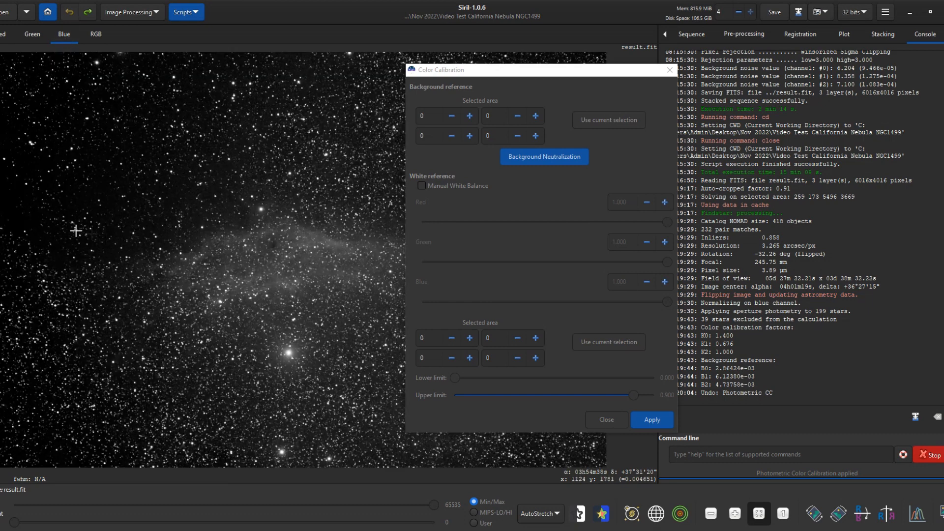
left_click_drag(0, 200, 6, 205)
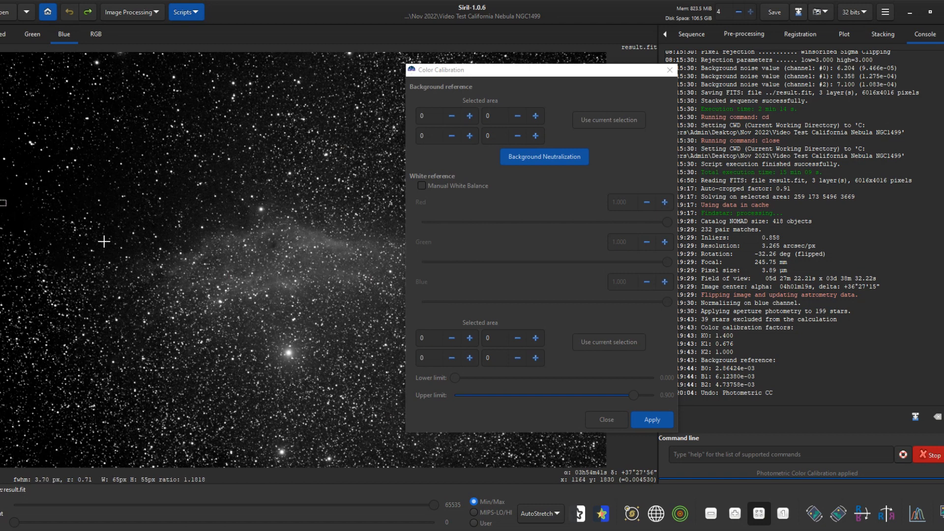
left_click(608, 119)
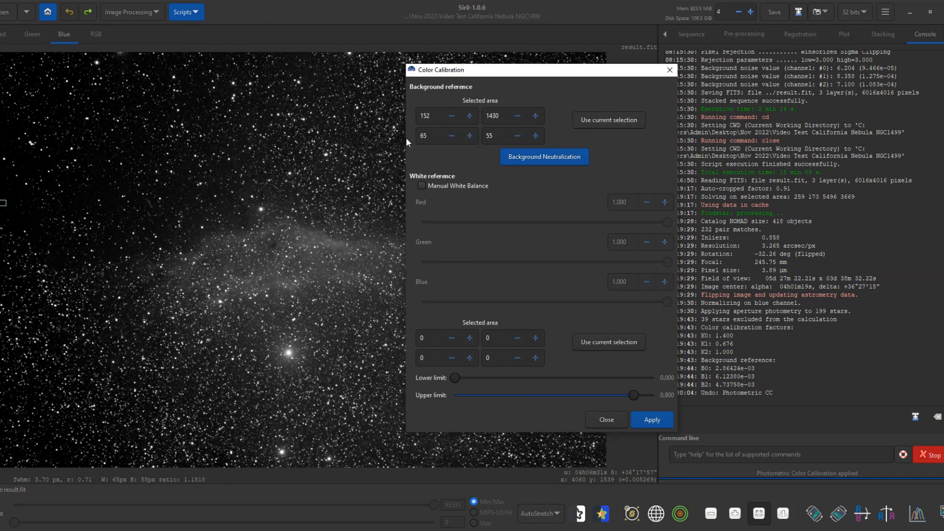
left_click(531, 158)
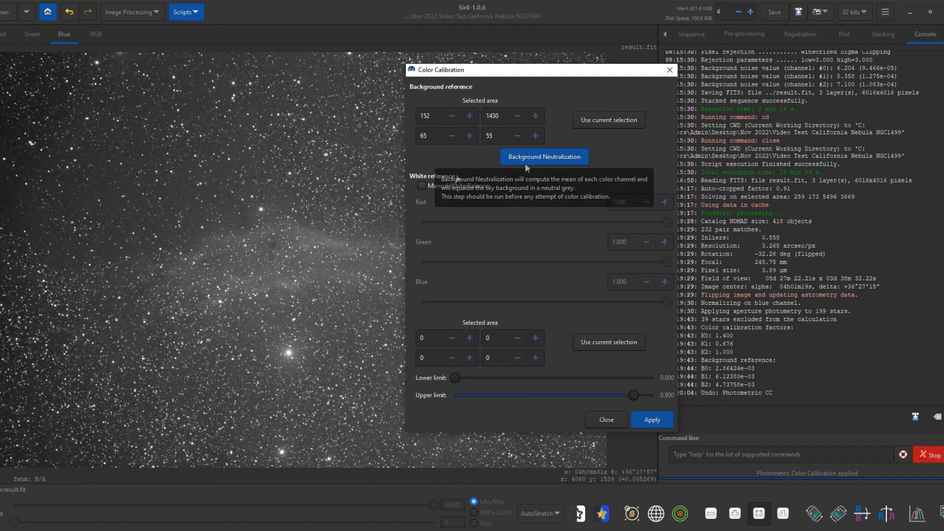
- Set an area of about 996 × 1613 px across the nebula as white reference, apply the color calibration and view the RGB composite
left_click(249, 190)
left_click_drag(250, 190, 353, 357)
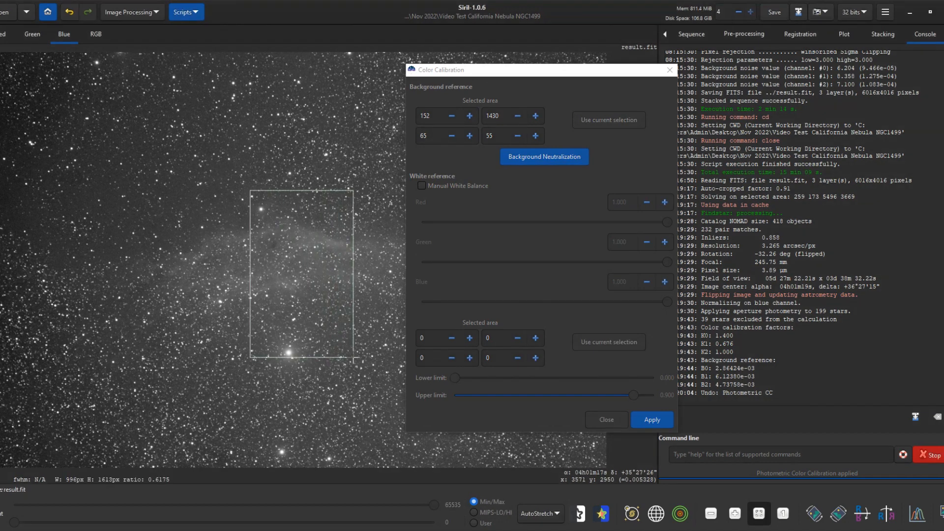
left_click(612, 342)
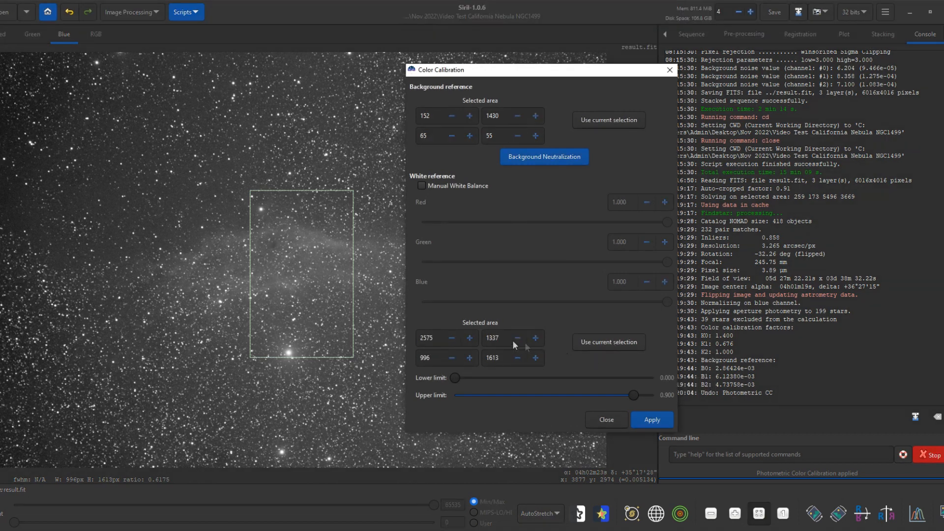
left_click(650, 419)
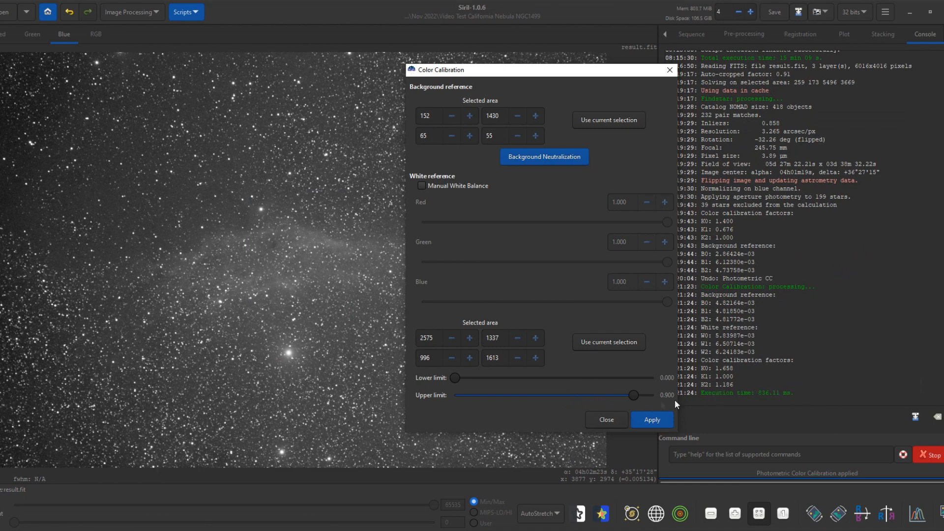
left_click(600, 420)
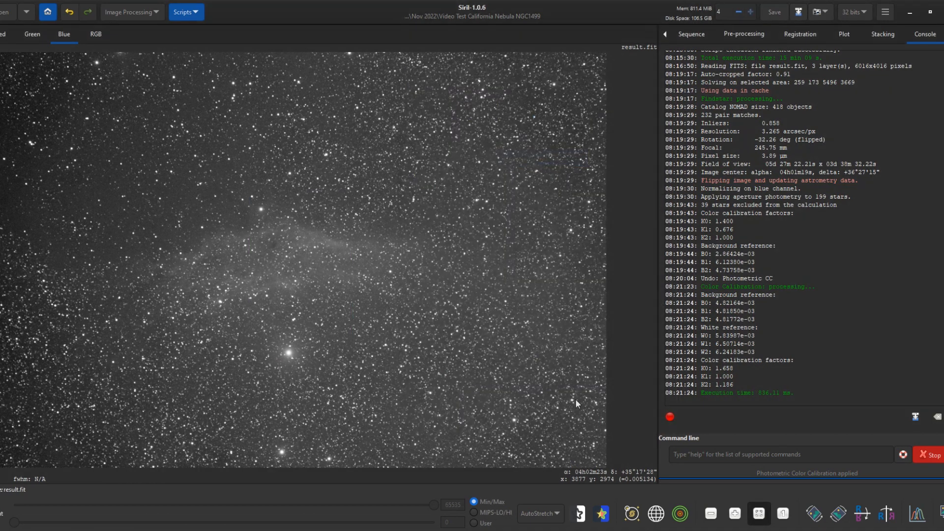
left_click(92, 33)
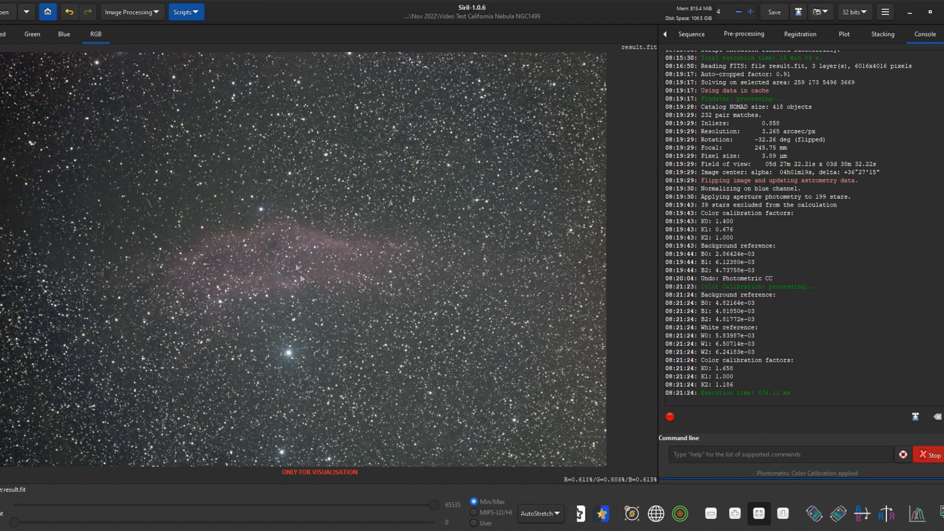
- Generate a background extraction sample grid using RBF interpolation, smoothing 0.50, 20 samples per line and grid tolerance 2.00, and uncover the image
left_click(138, 13)
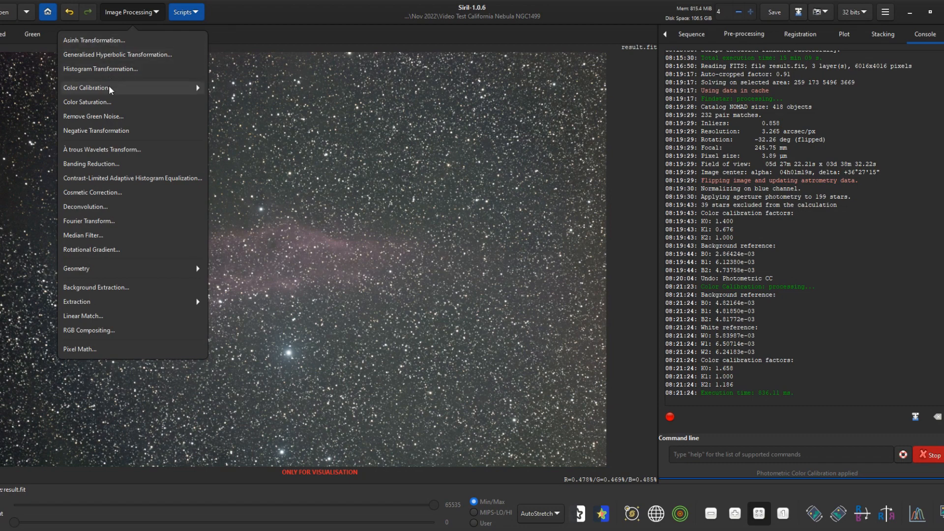
left_click(117, 291)
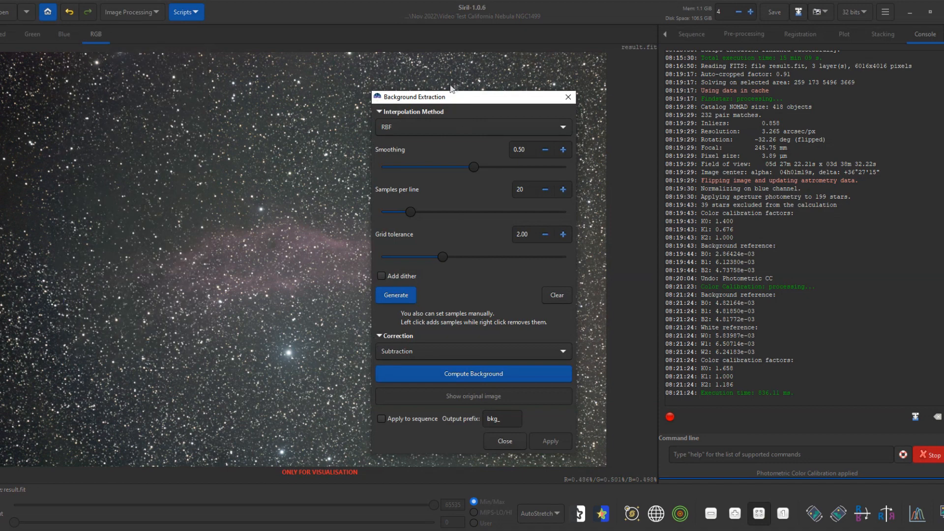
left_click_drag(444, 99, 513, 59)
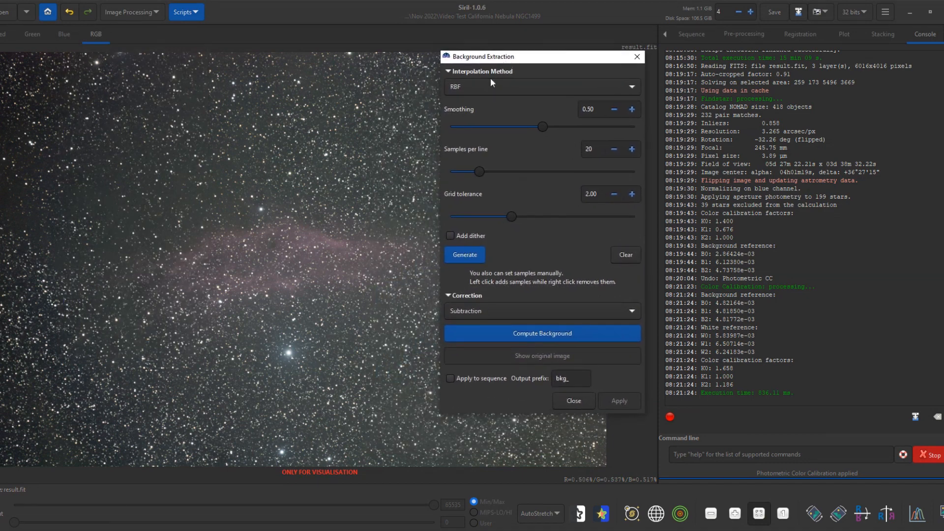
left_click(480, 86)
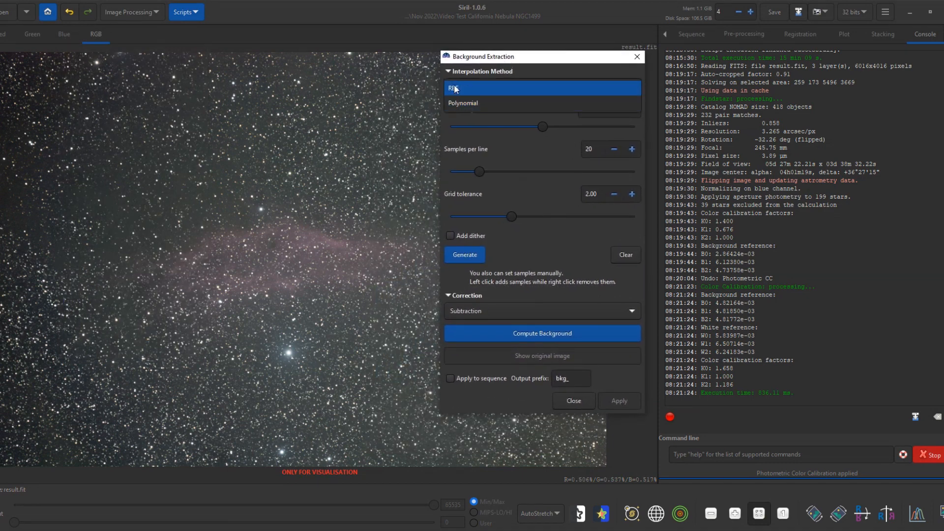
left_click(462, 89)
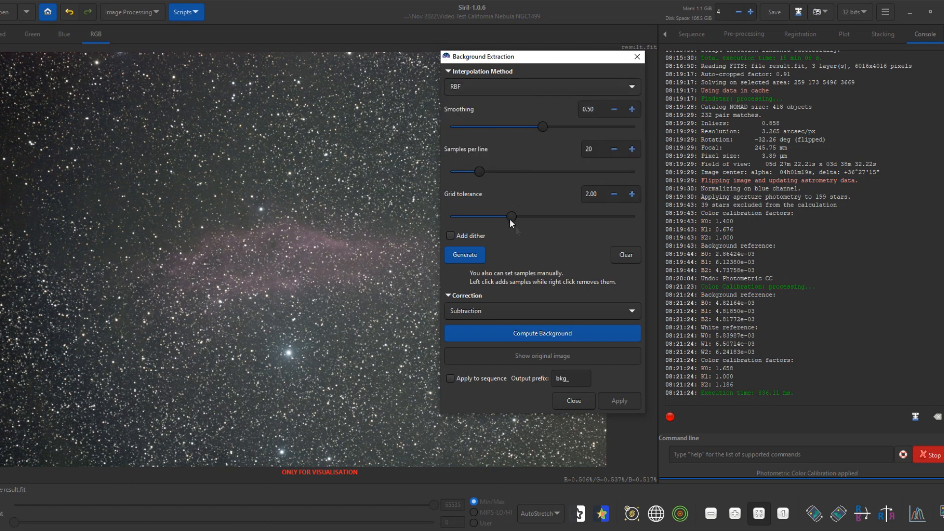
left_click(467, 257)
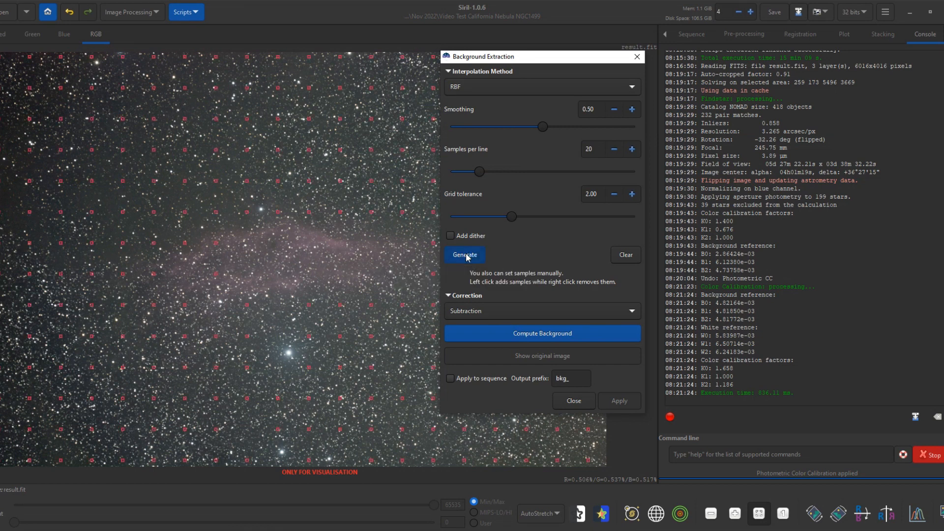
left_click_drag(514, 59, 711, 77)
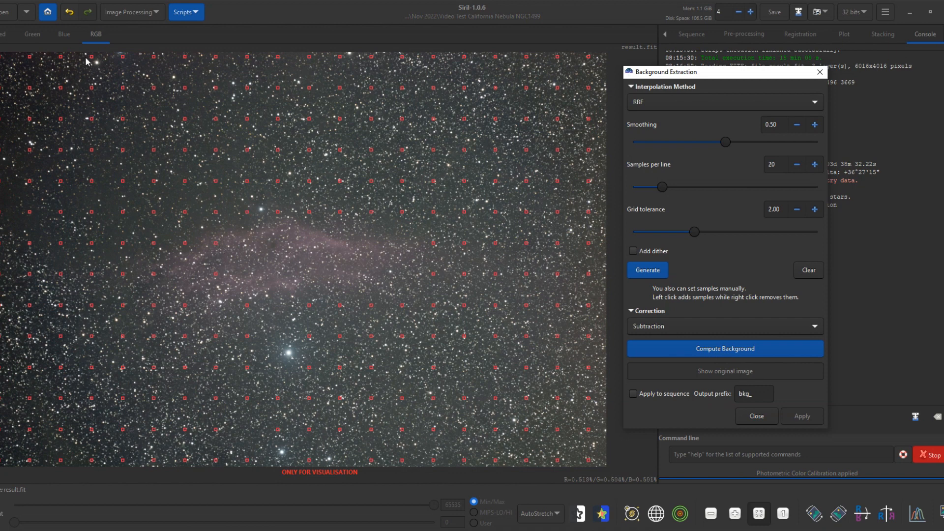
- Show the red channel and remove the background samples lying on the faint nebulosity around both ends of the nebula
left_click(62, 37)
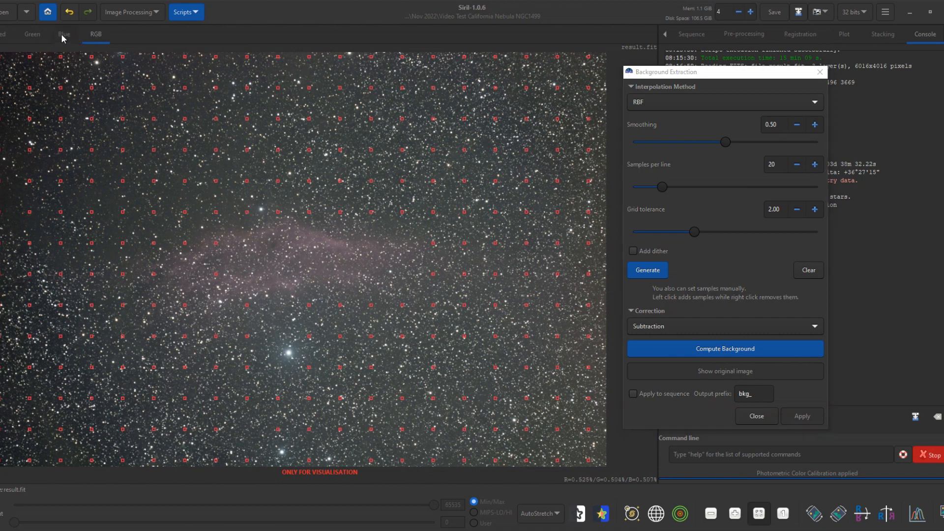
left_click(1, 36)
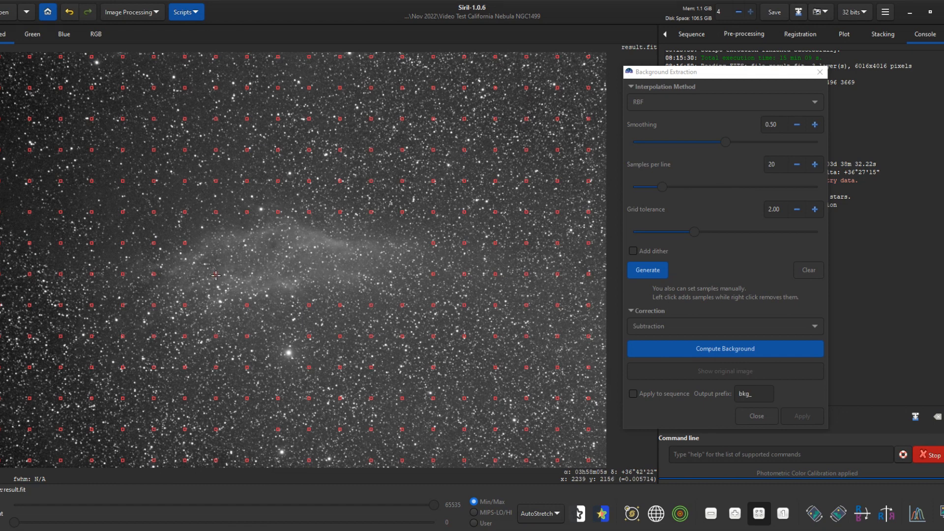
right_click(154, 273)
right_click(183, 244)
right_click(124, 274)
right_click(94, 276)
right_click(182, 305)
right_click(154, 305)
right_click(435, 245)
right_click(436, 271)
right_click(465, 253)
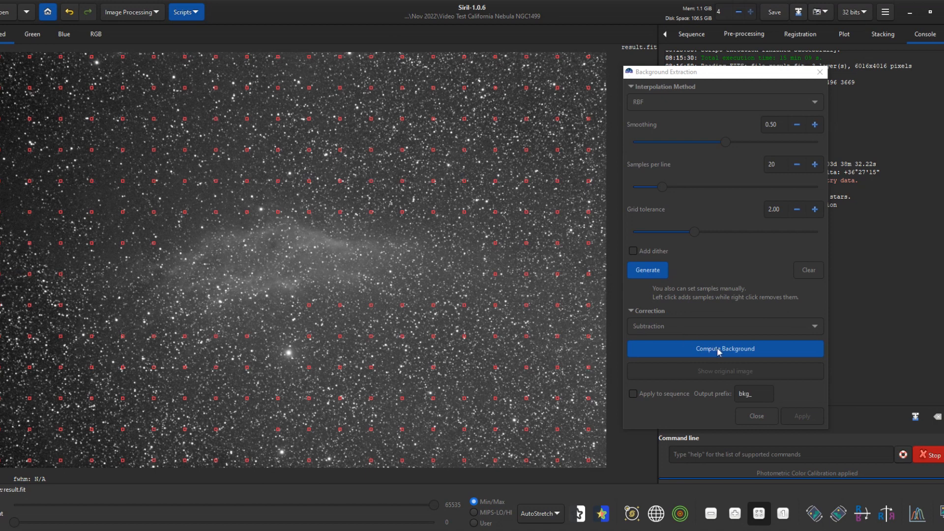
- Compute the background with Subtraction correction and compare the corrected image with the original
left_click(666, 326)
left_click(665, 326)
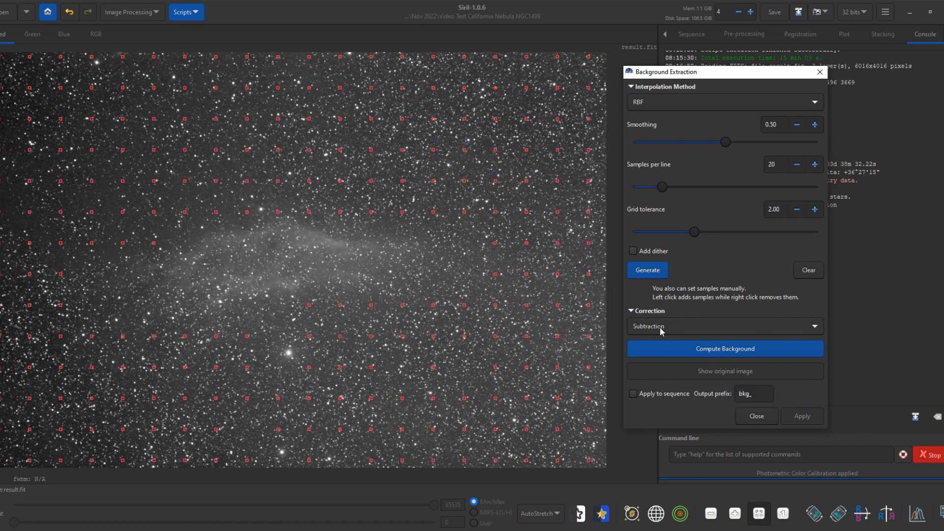
left_click(702, 350)
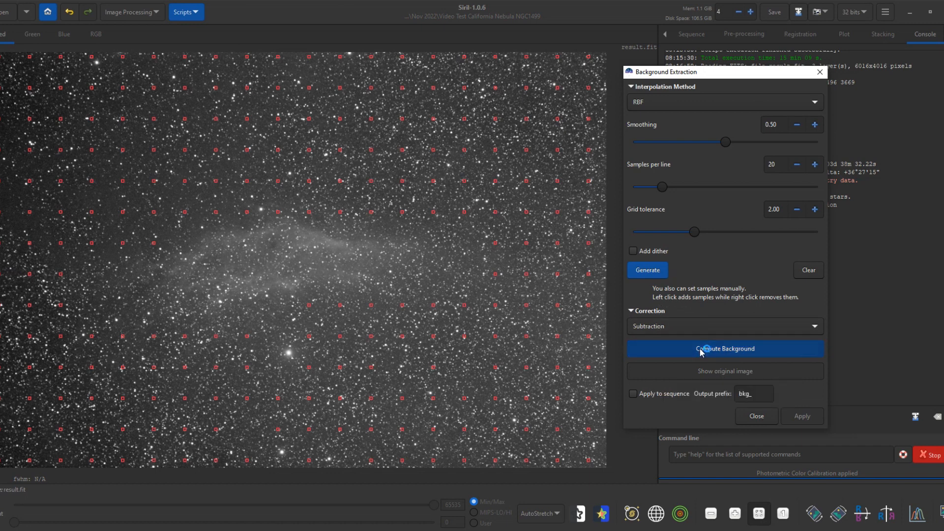
left_click_drag(708, 77, 548, 63)
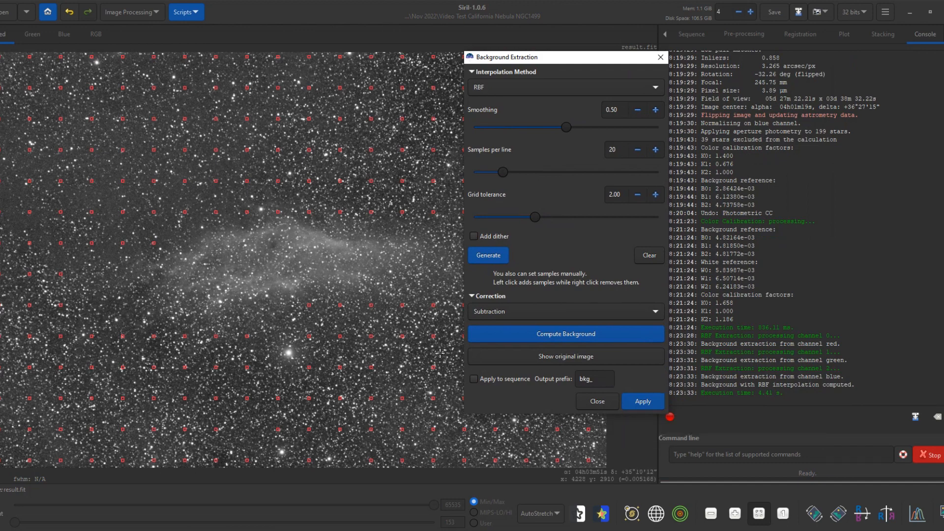
left_click(523, 357)
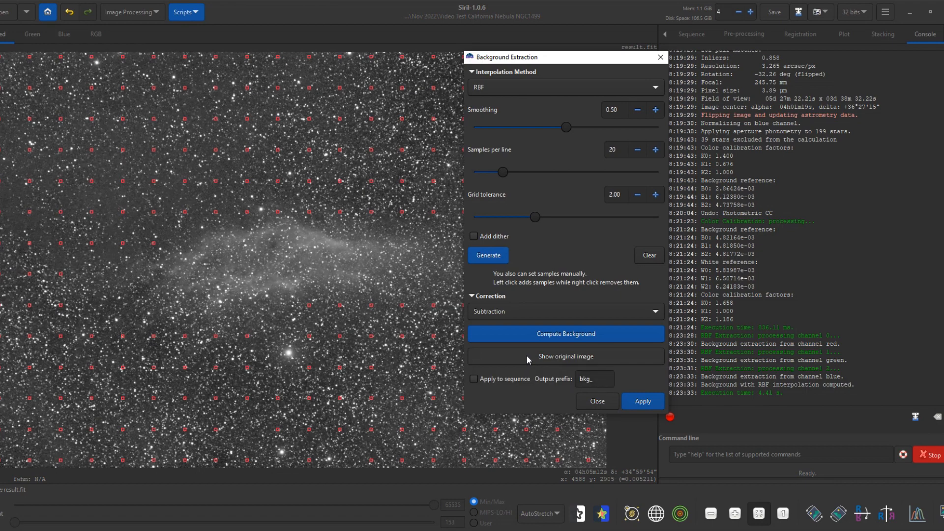
left_click(526, 355)
- Keep Subtraction as the correction method, apply the background extraction and view the RGB composite
left_click(524, 310)
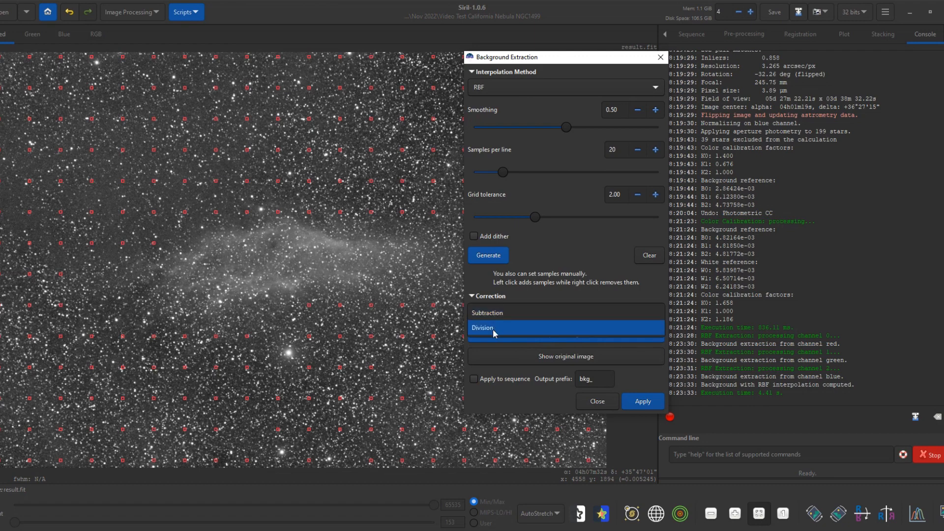
left_click(542, 270)
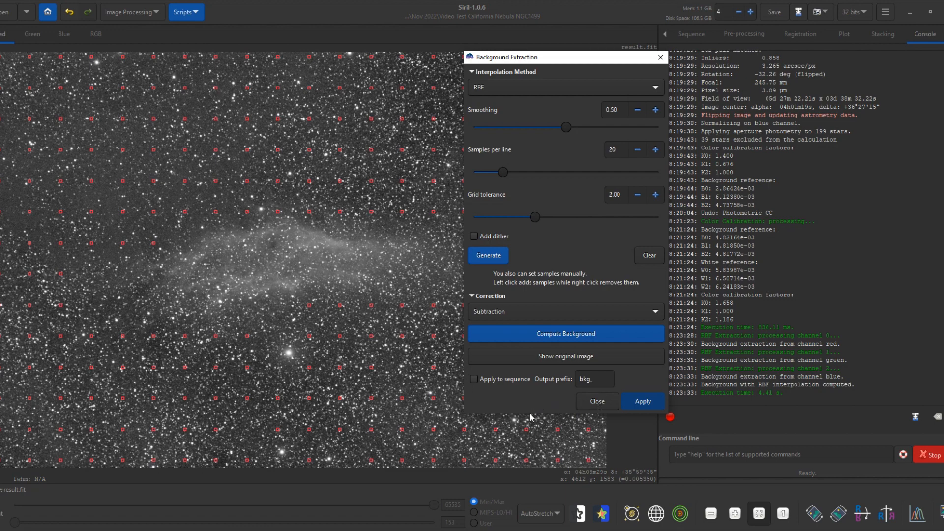
key("Escape")
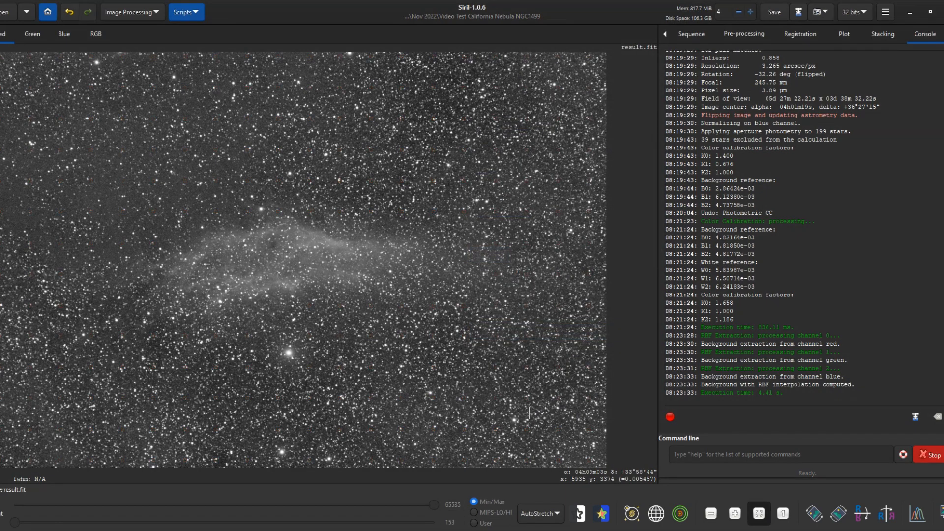
left_click(95, 35)
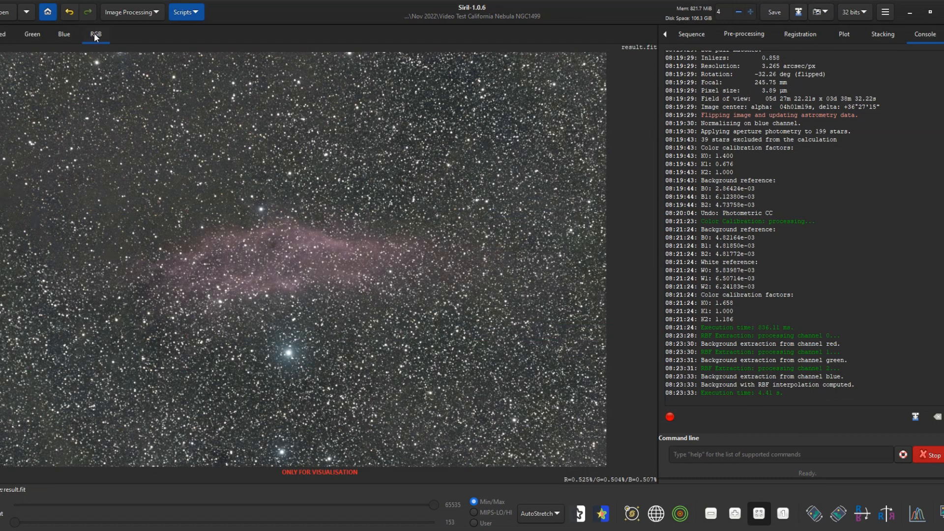
- Remove green noise from the image with Average Neutral protection and lightness preserved
left_click(140, 14)
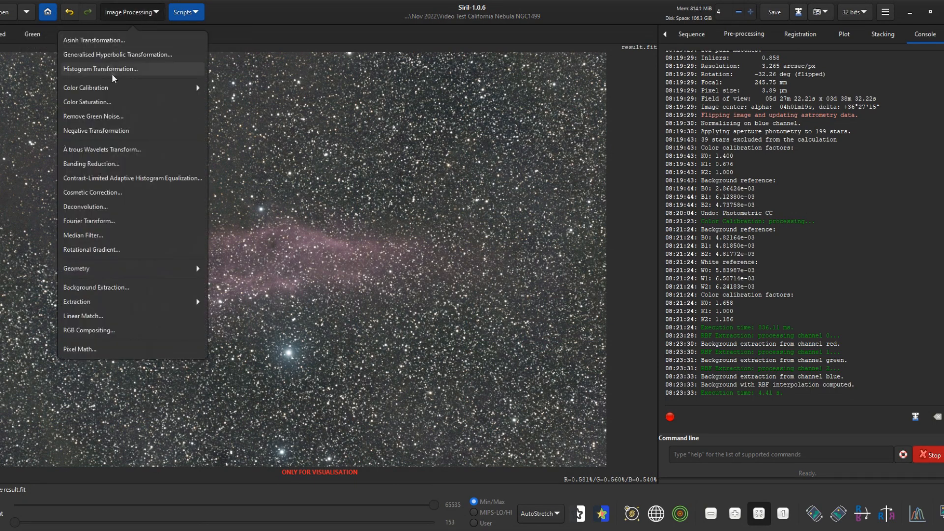
left_click(117, 118)
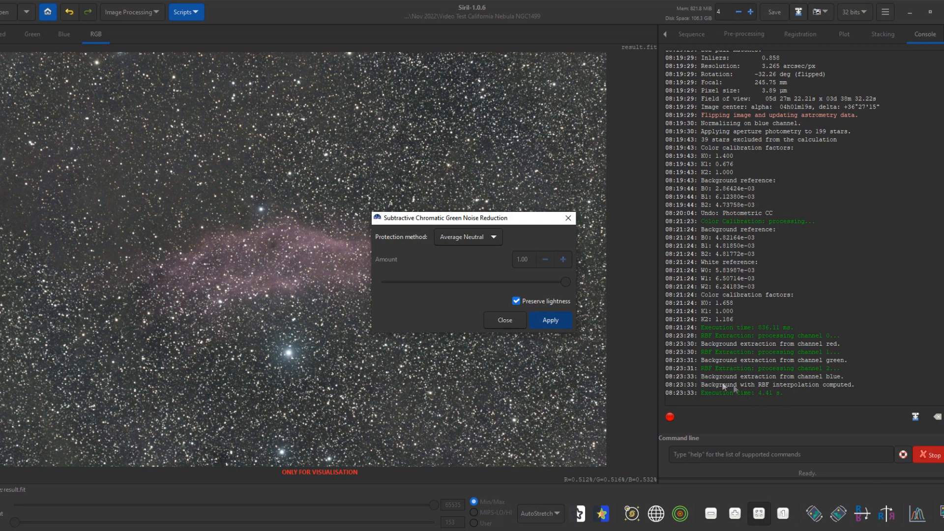
left_click(551, 320)
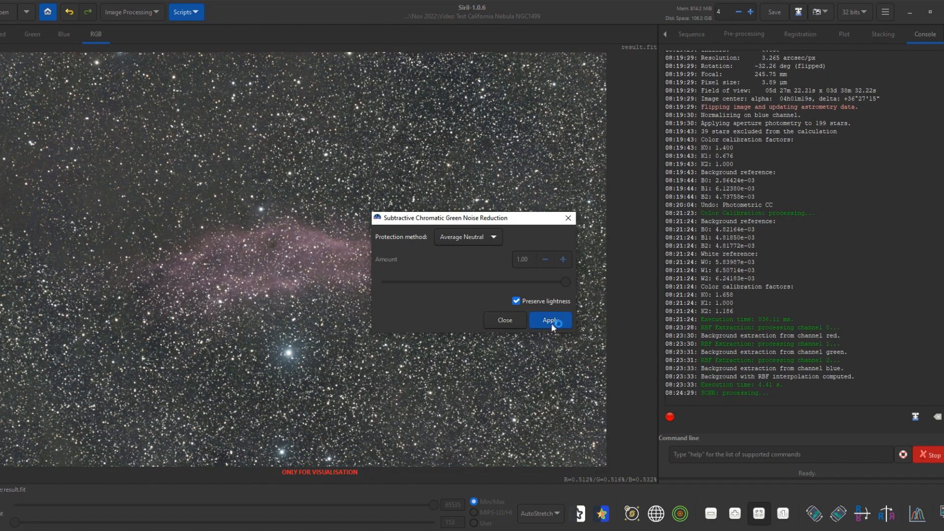
left_click(505, 319)
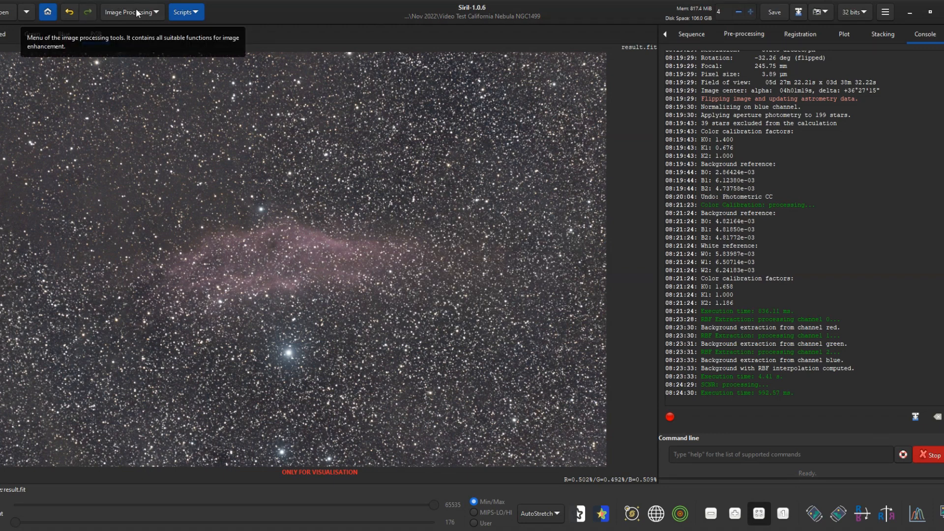
- Set the display mode to Linear and permanently stretch the image with the Histogram Transformation's autostretch
left_click(558, 516)
left_click(538, 418)
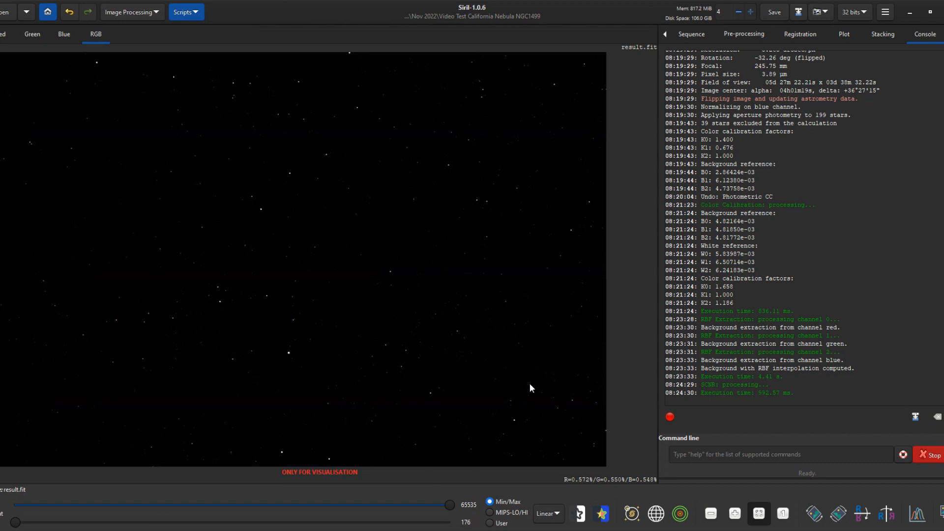
left_click(138, 13)
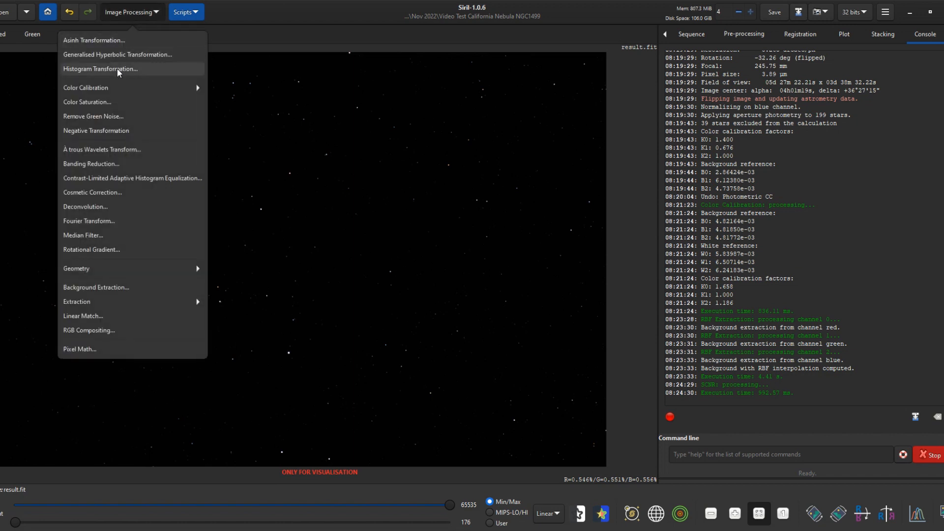
left_click(118, 68)
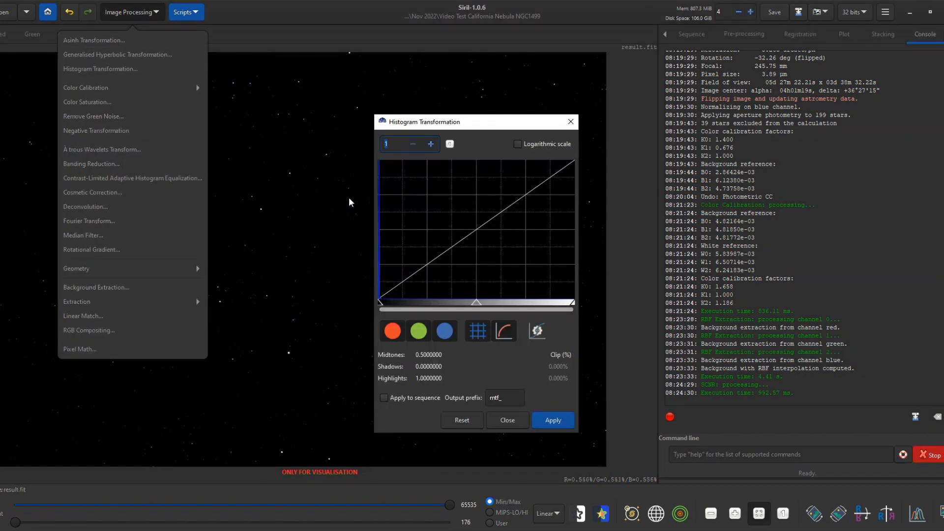
left_click(538, 334)
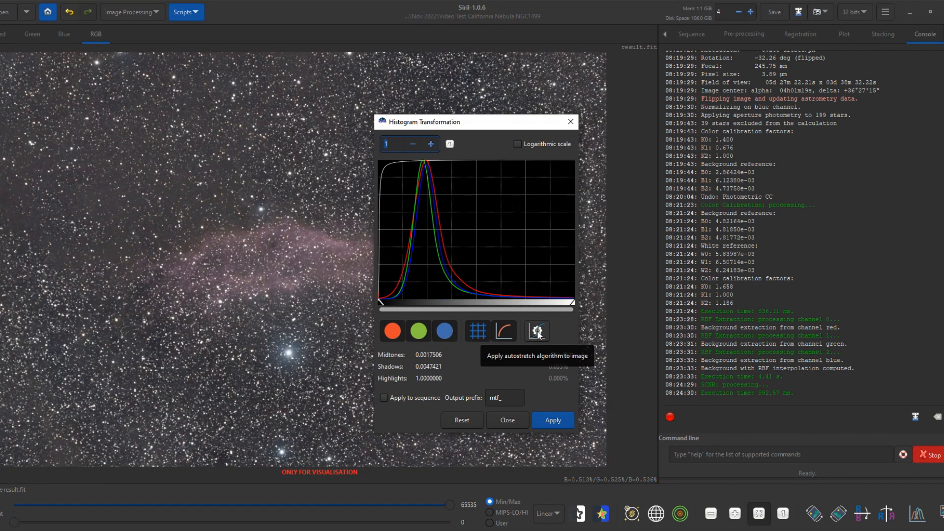
left_click(553, 421)
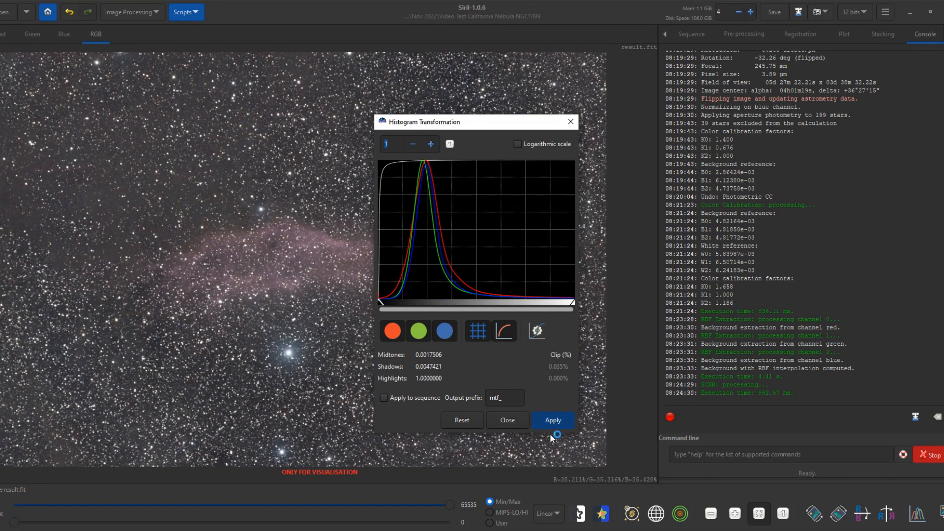
left_click(508, 421)
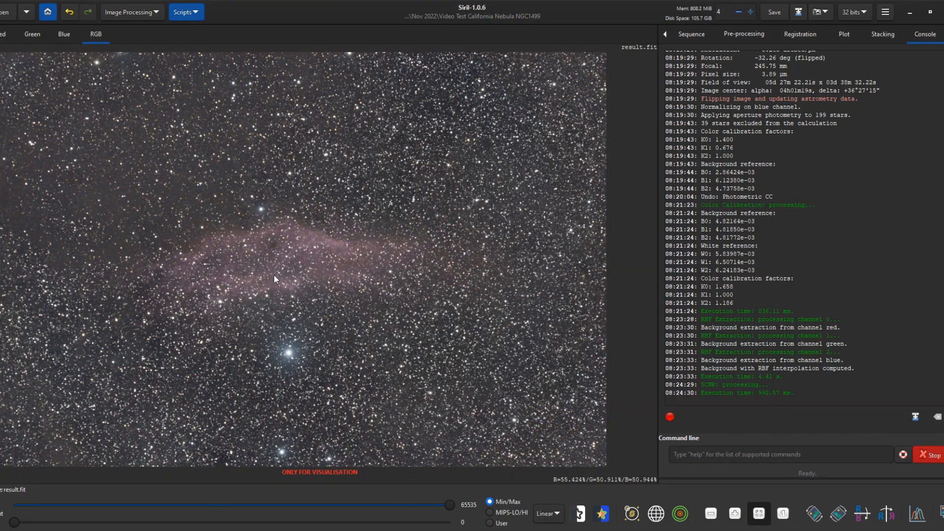
- Save the stretched image as resultSiril.tif, a 16-bit unsigned integer TIFF without compression and with the ICC profile embedded
left_click(799, 11)
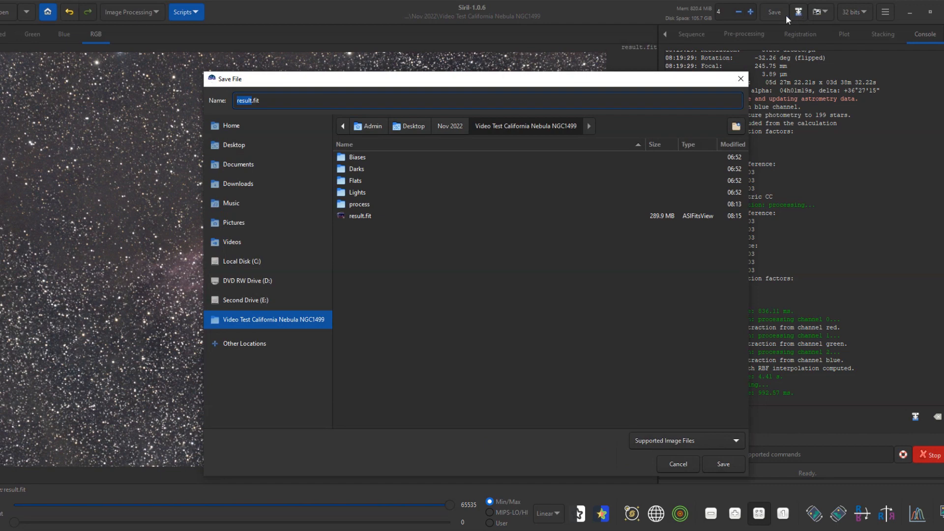
left_click(676, 443)
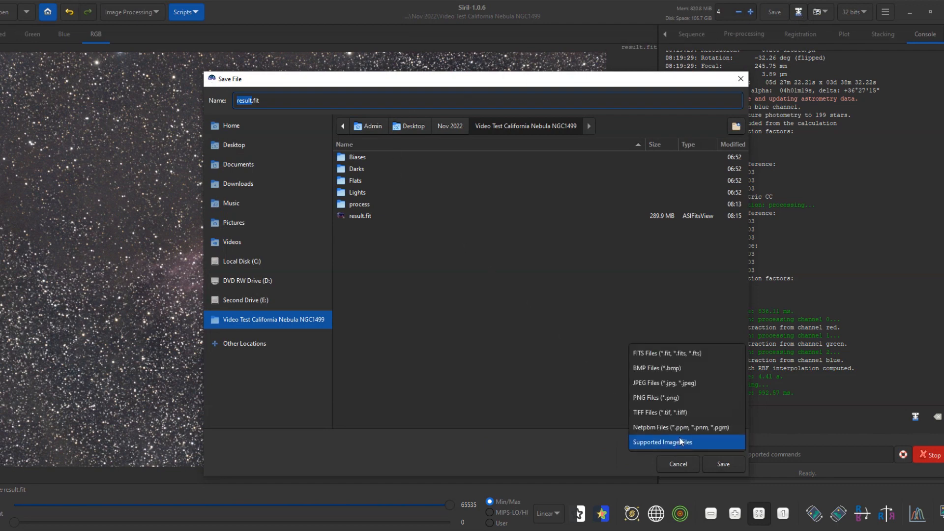
left_click(644, 412)
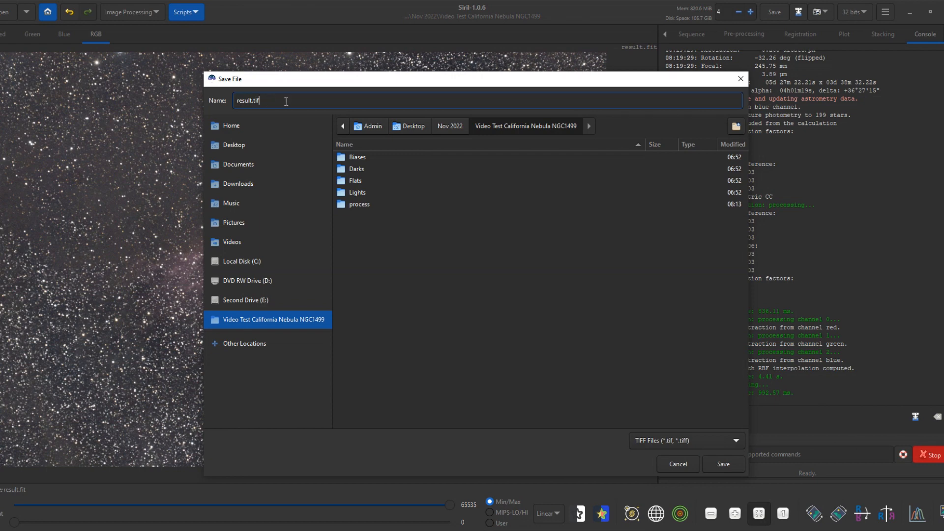
key("Left")
type("Siril")
left_click(727, 464)
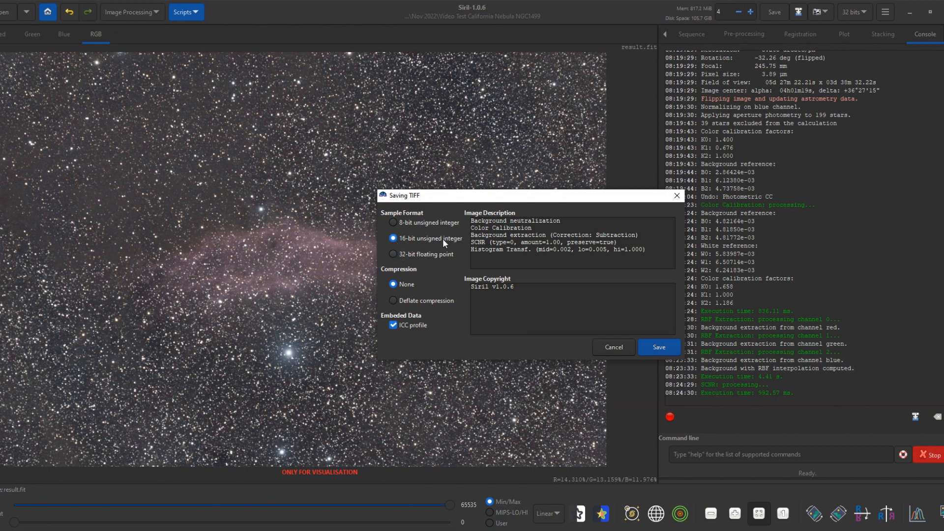
left_click(661, 348)
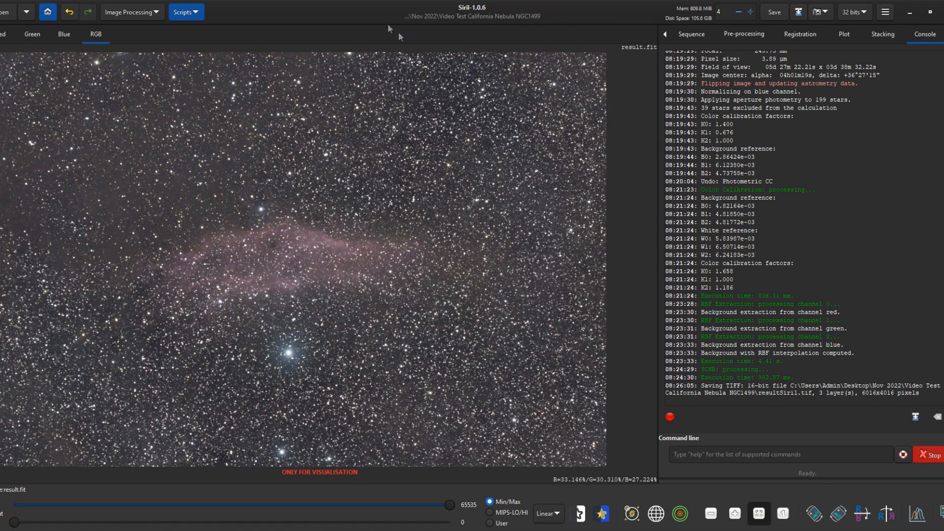
- Minimize Siril and switch to File Explorer to view the Video Test California Nebula NGC1499 folder
left_click(909, 13)
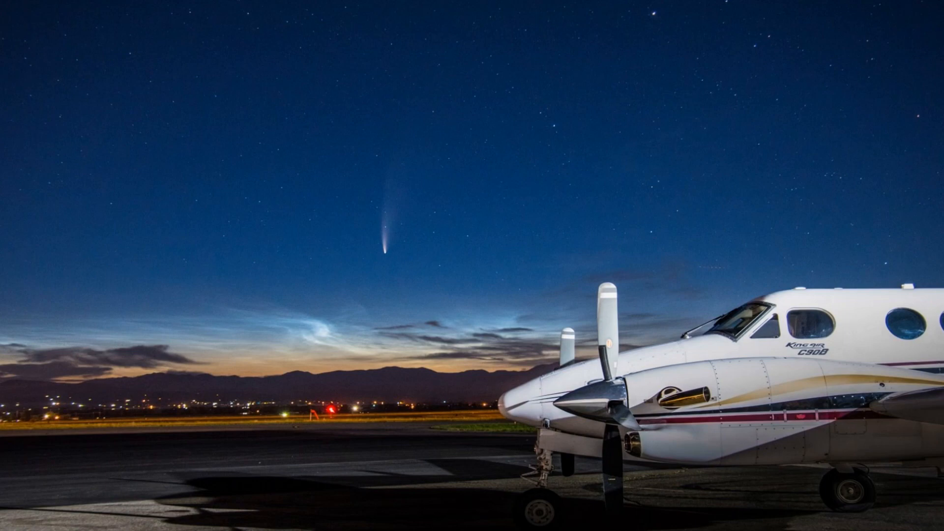
left_click(197, 502)
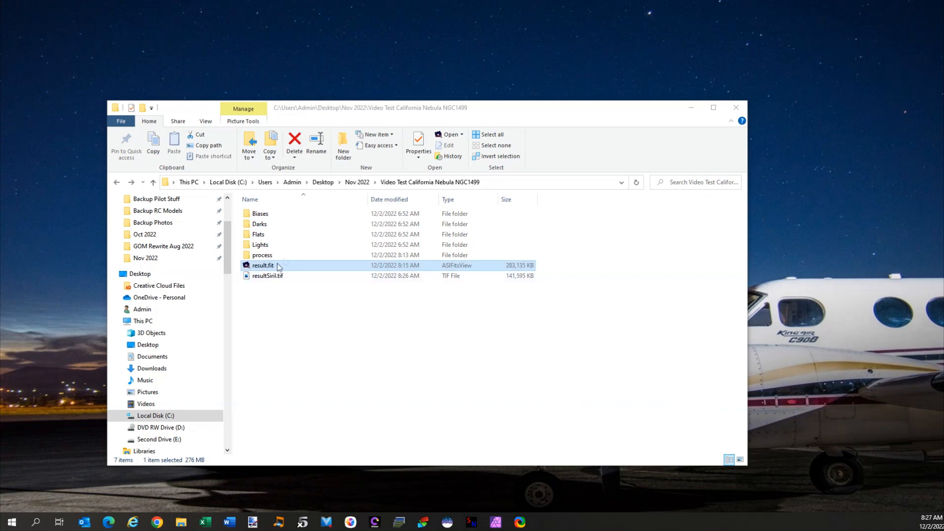
- Minimize the nebula project folder, bring up the StarNetv2GUI_Win folder and launch starnetGUI.exe
left_click(692, 109)
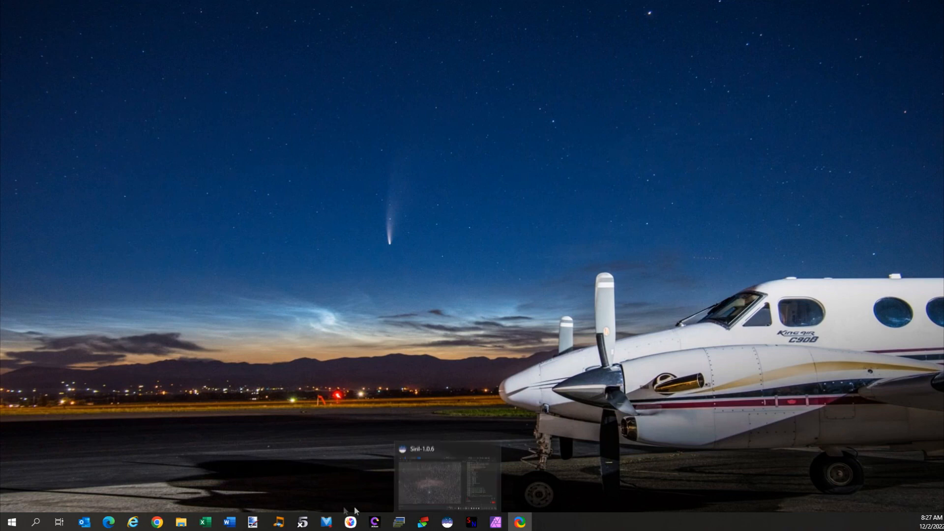
mouse_move(191, 524)
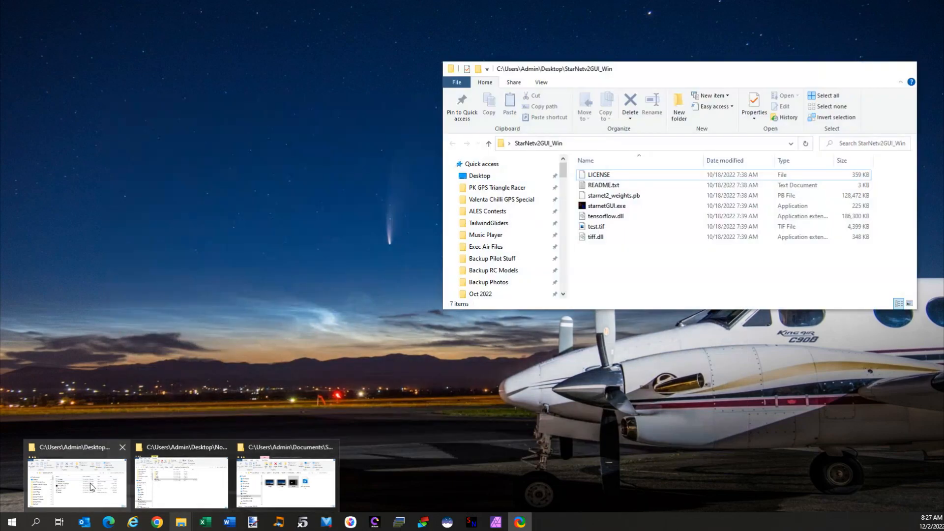
left_click(78, 481)
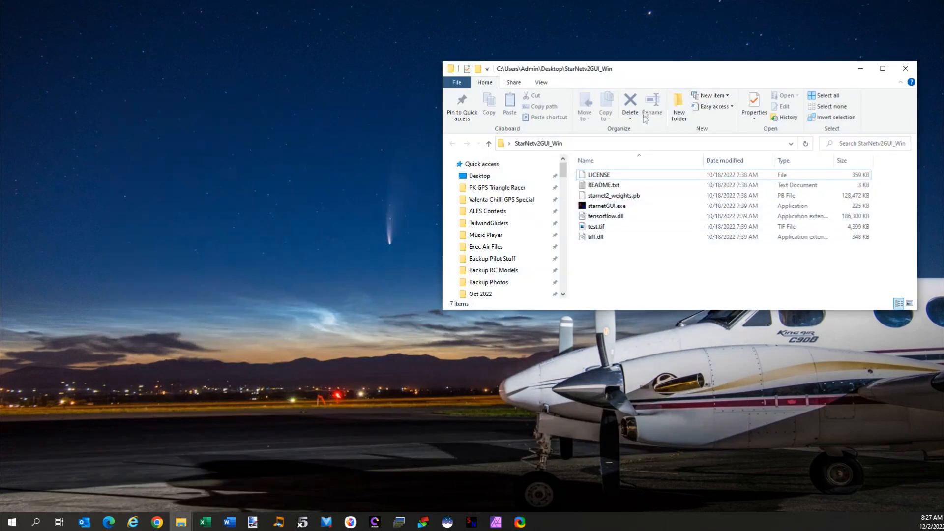
left_click_drag(645, 73, 601, 54)
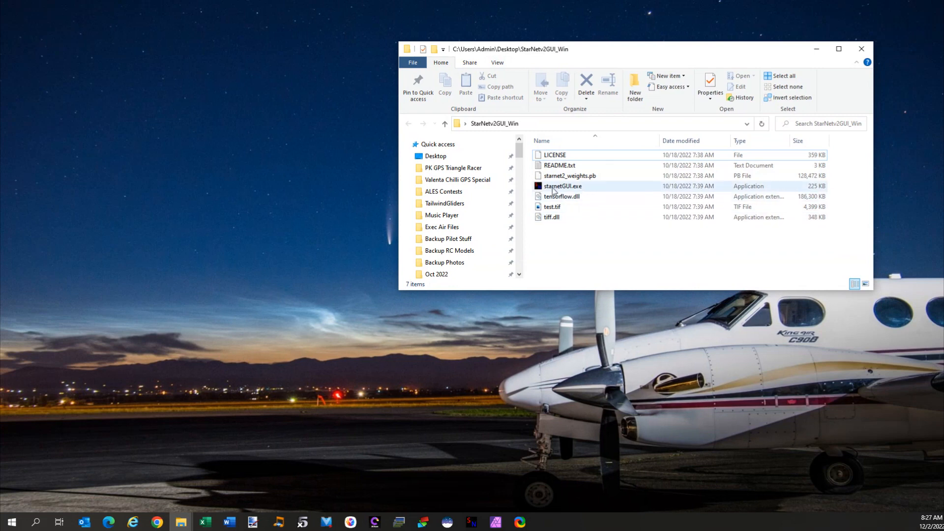
double_click(577, 188)
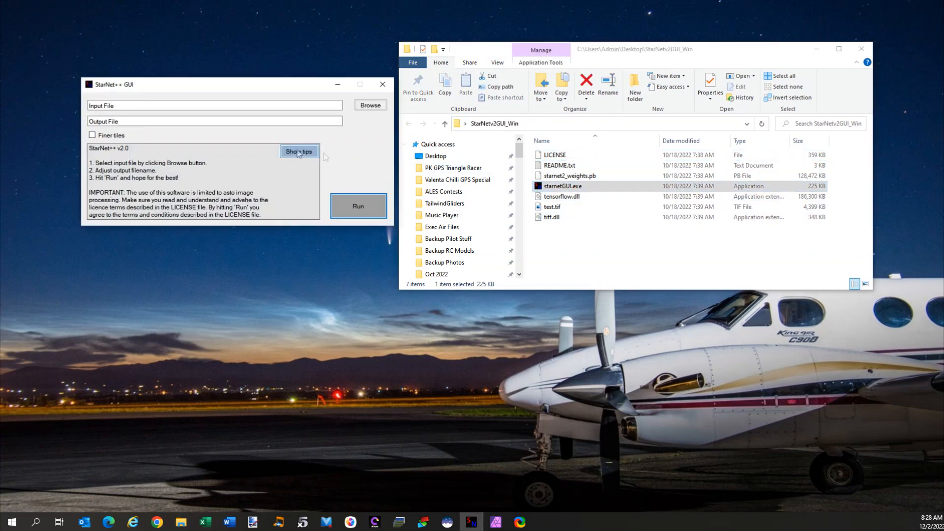
- Load resultSiril.tif from Desktop > Nov 2022 > Video Test California Nebula NGC1499 as the StarNet++ input file
left_click(371, 106)
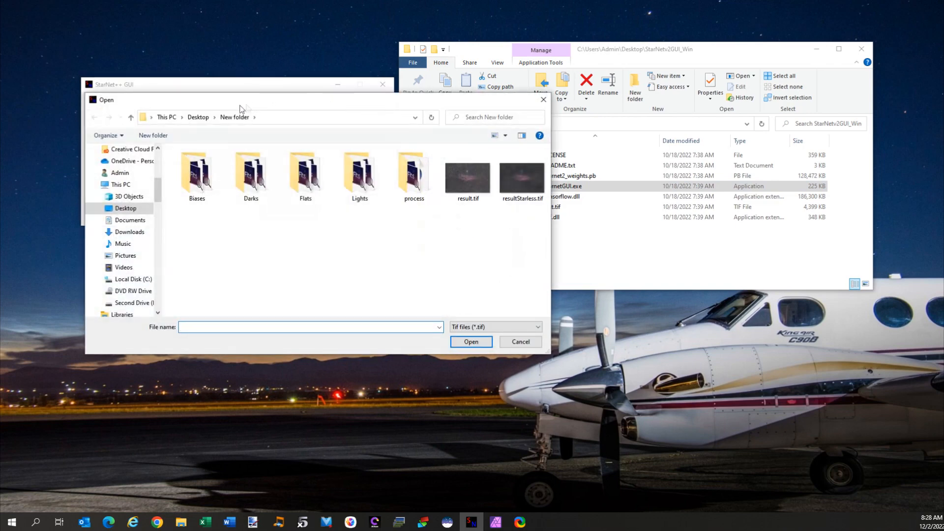
left_click(200, 118)
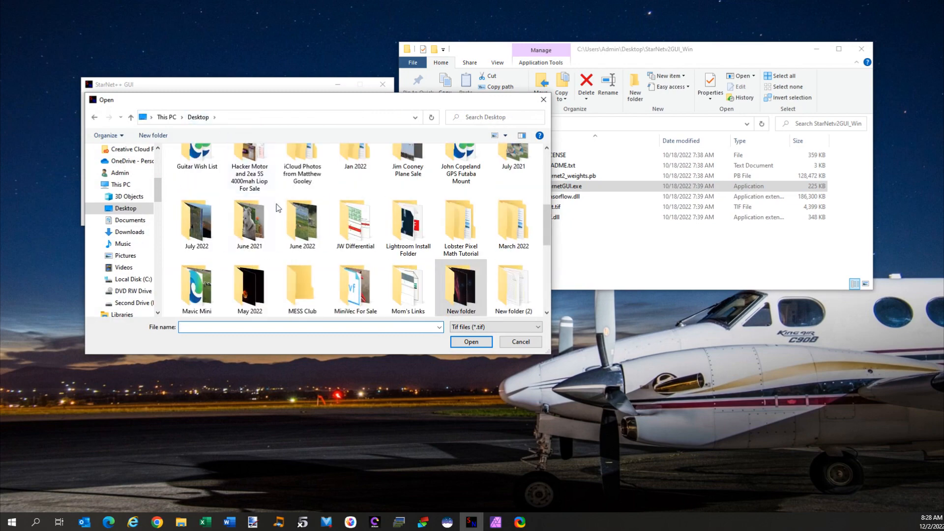
scroll(290, 262, "down", 3)
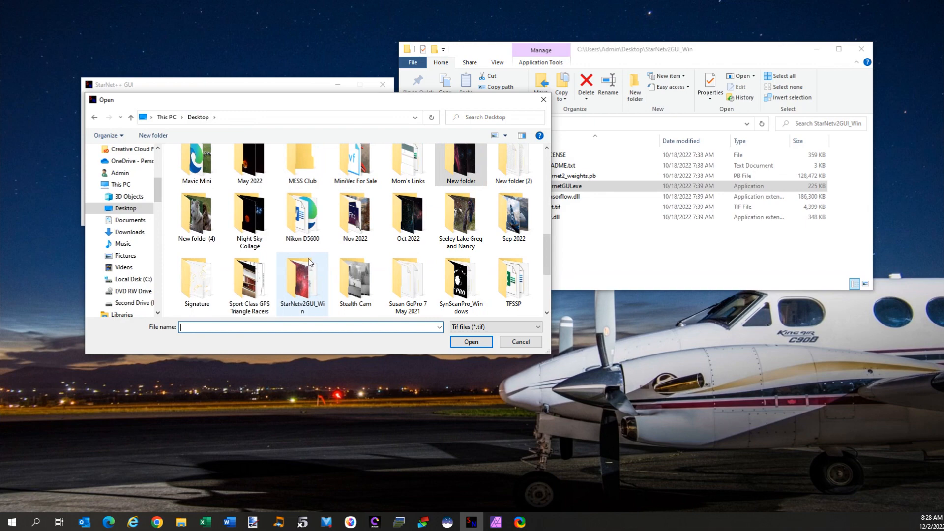
scroll(310, 262, "down", 2)
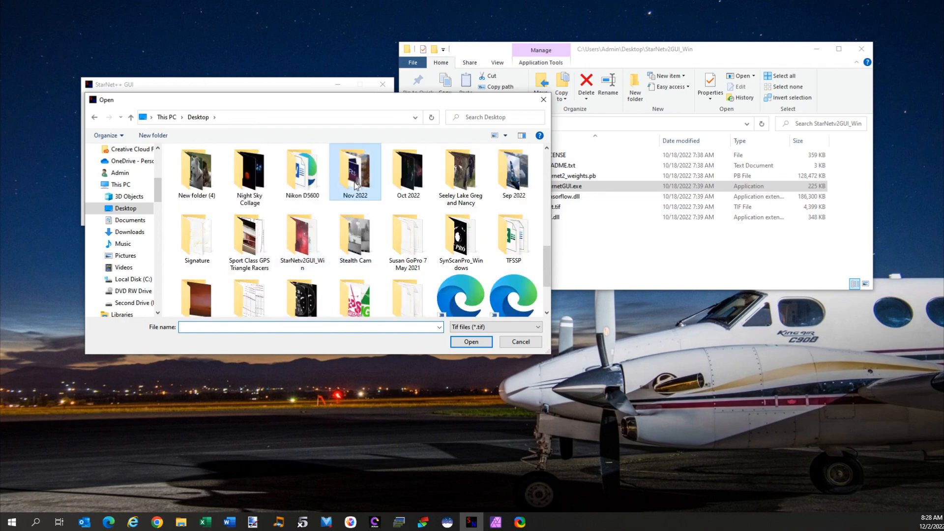
double_click(356, 184)
double_click(205, 270)
left_click(209, 217)
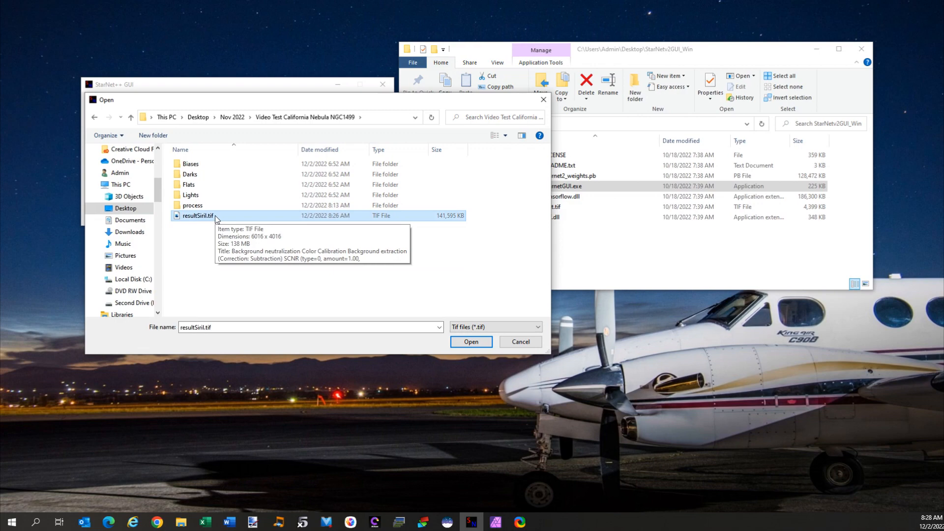
left_click(471, 341)
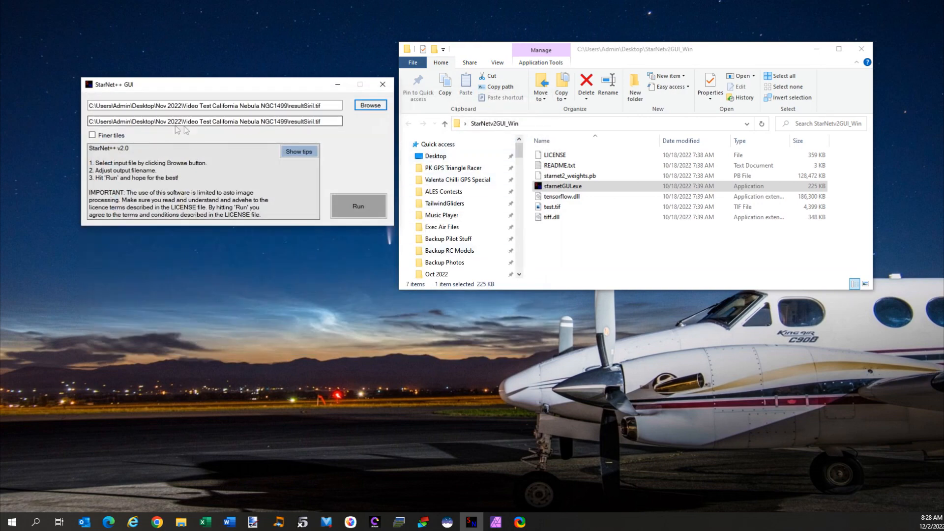
- Name the output file resultSirilStarless.tif and run the star removal, bringing the StarNet console into view
left_click(330, 121)
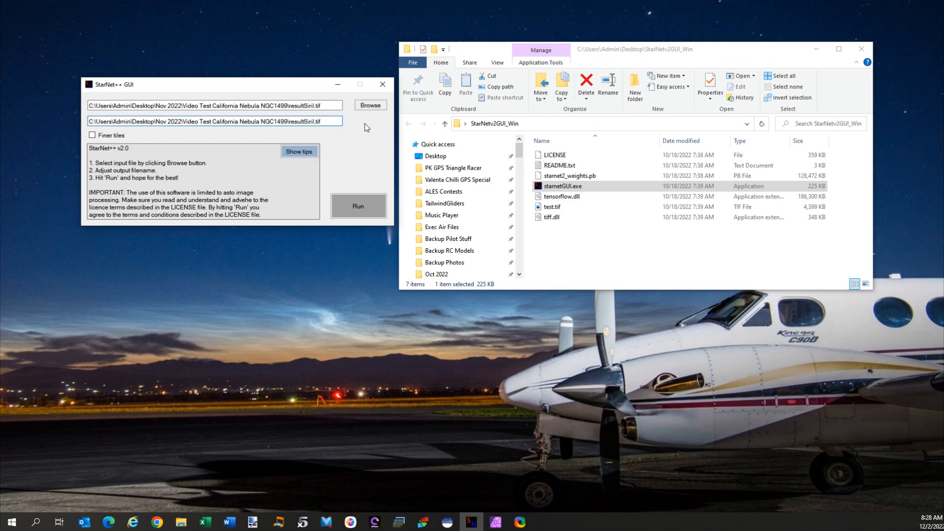
type("SA")
key("BackSpace")
type("tarless")
left_click(364, 210)
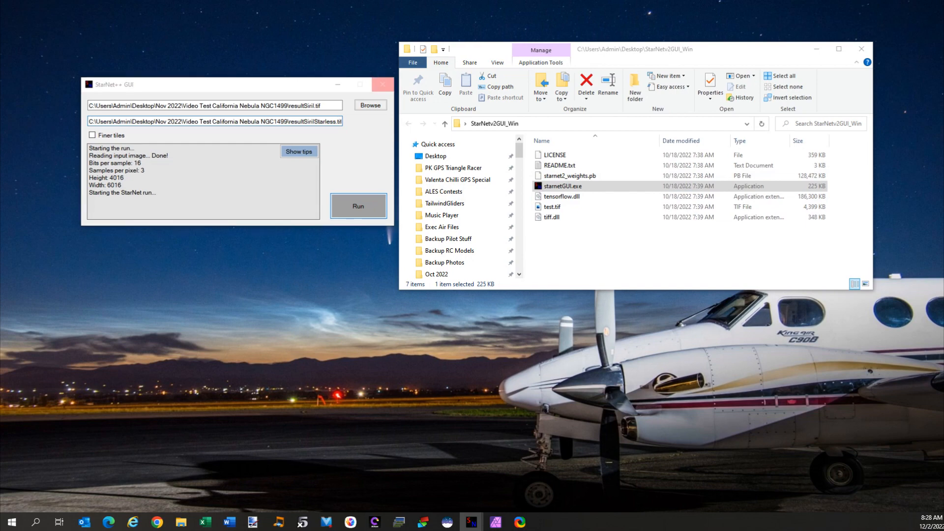
left_click_drag(943, 58, 338, 189)
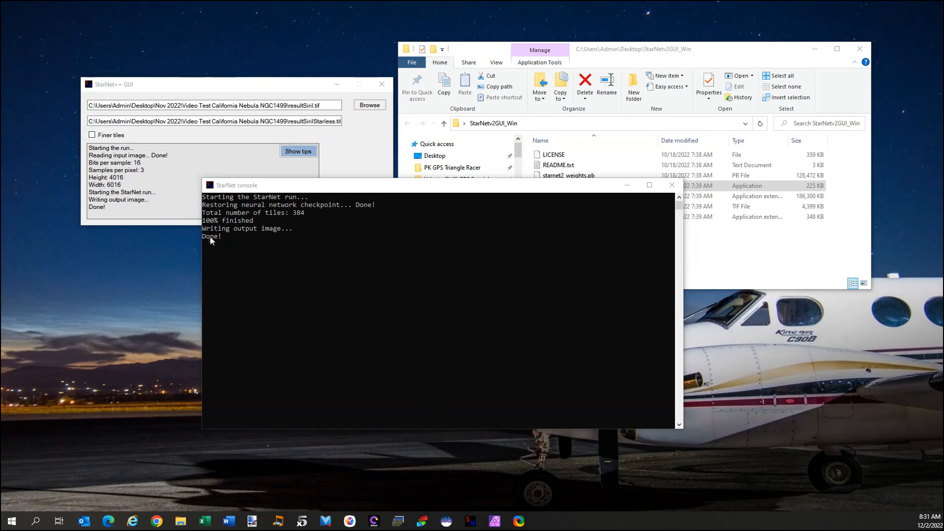
- Close StarNet and the StarNetv2GUI_Win folder, and bring up the remaining File Explorer window for the nebula project
left_click(672, 187)
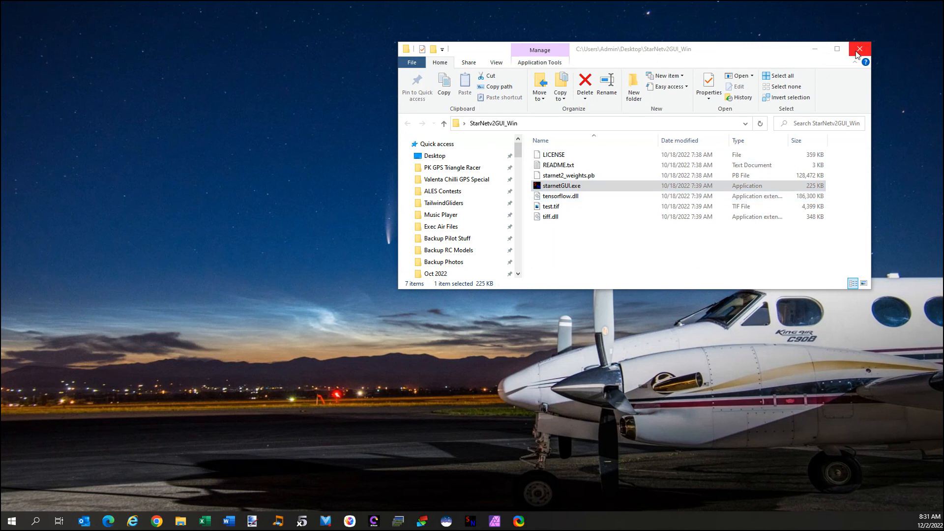
left_click(858, 50)
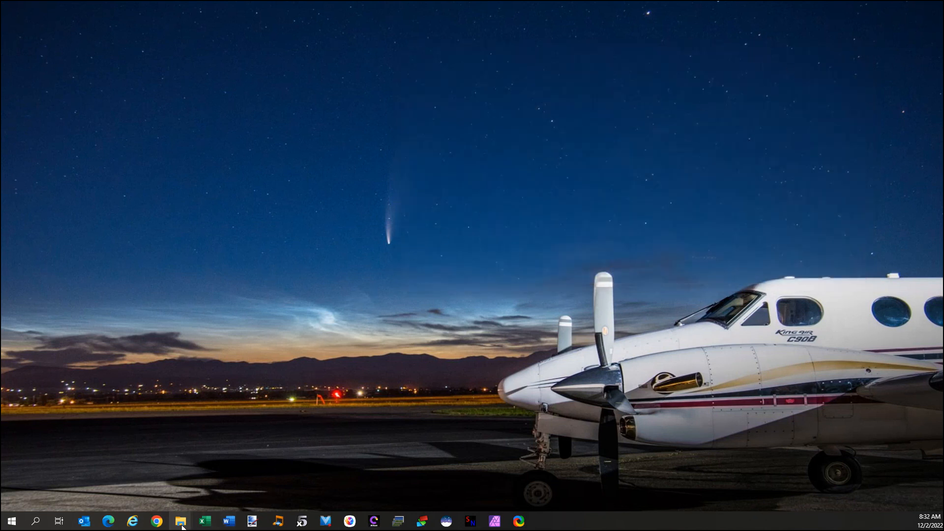
mouse_move(181, 522)
left_click(149, 493)
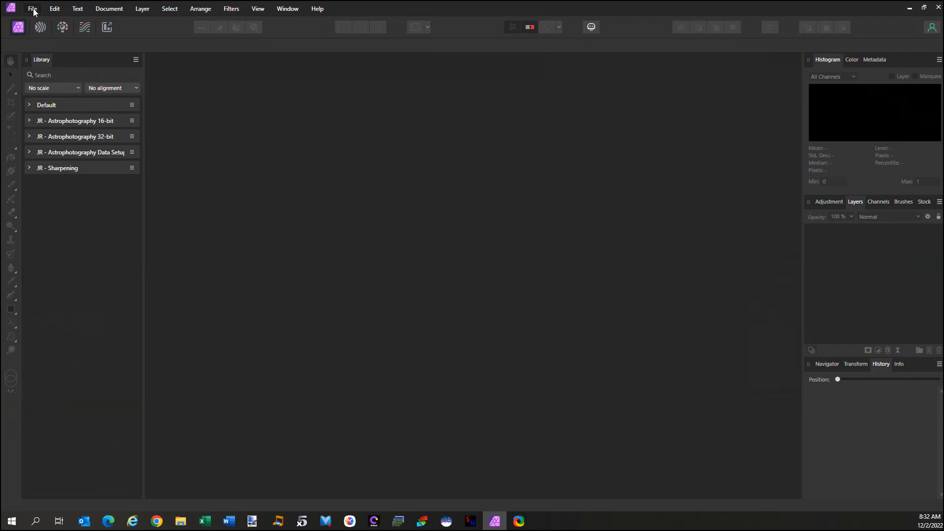
- In Affinity Photo, open resultSiril.tif and resultSirilStarless.tif together from the Video Test California Nebula NGC1499 folder and dismiss the assigned profile notice
left_click(32, 8)
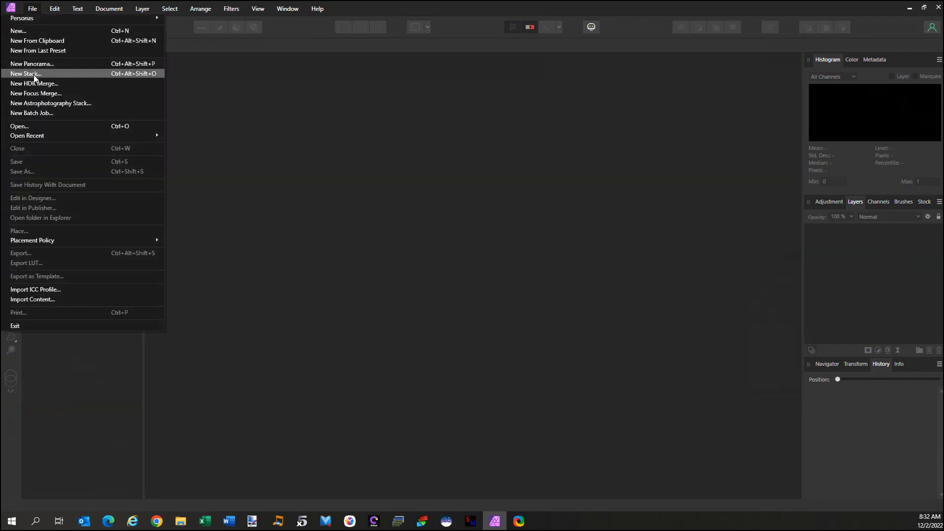
left_click(27, 125)
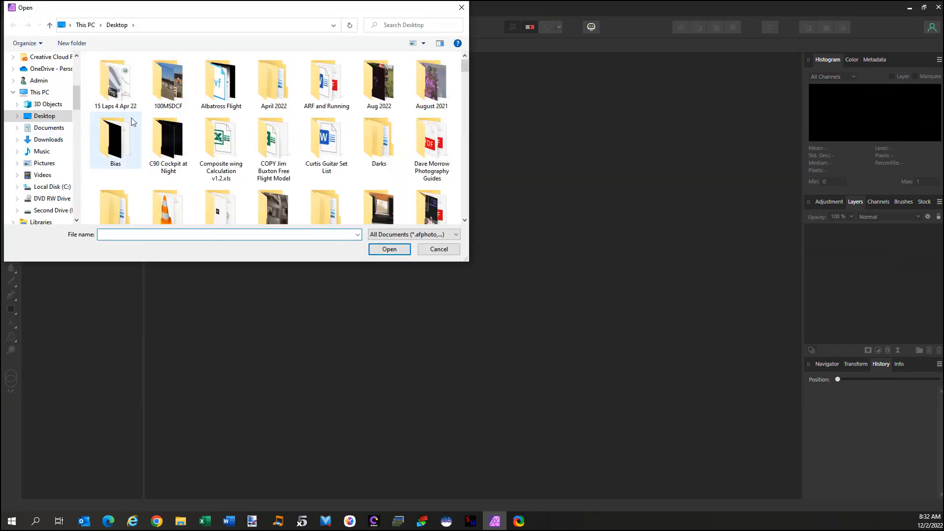
scroll(277, 180, "down", 3)
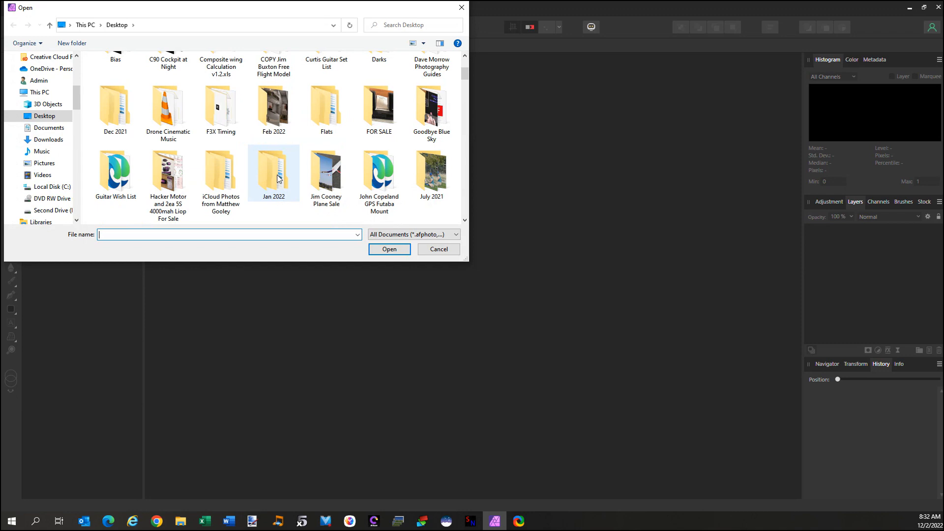
scroll(277, 178, "down", 2)
scroll(277, 179, "down", 4)
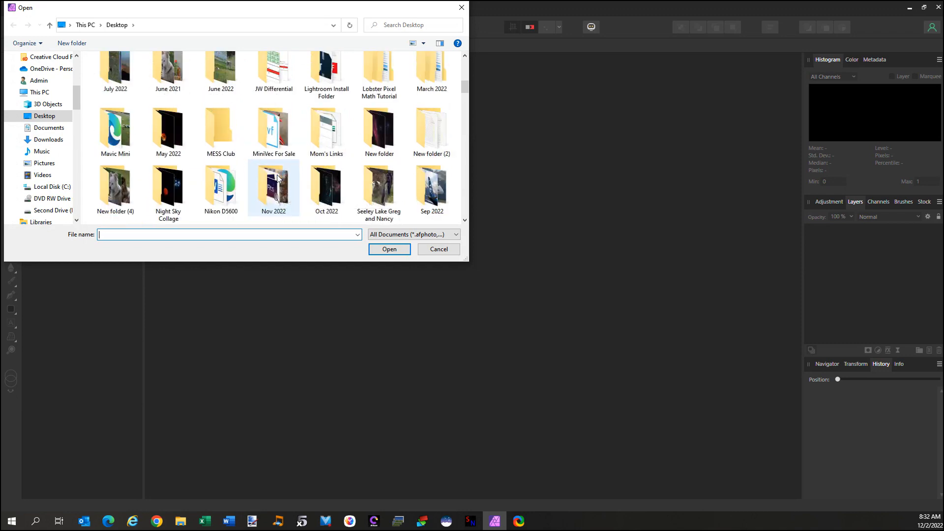
double_click(282, 198)
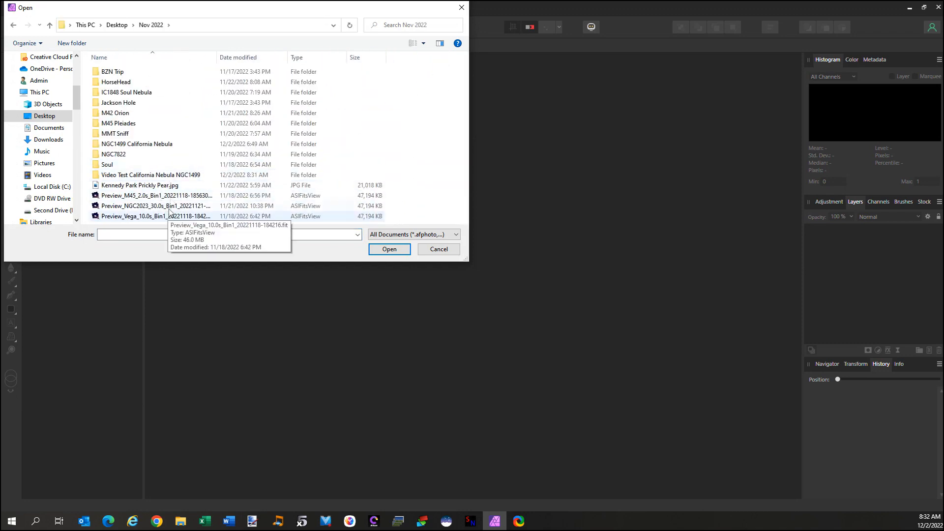
double_click(146, 177)
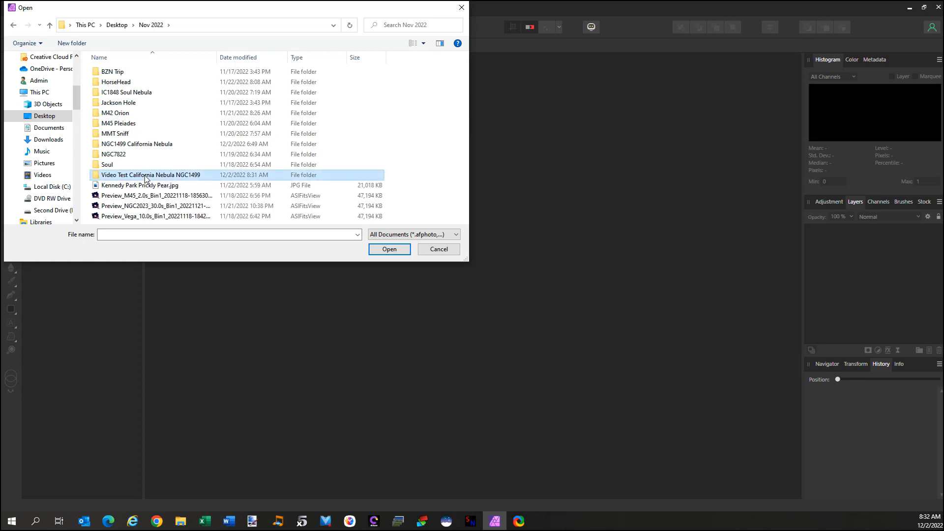
left_click(127, 136)
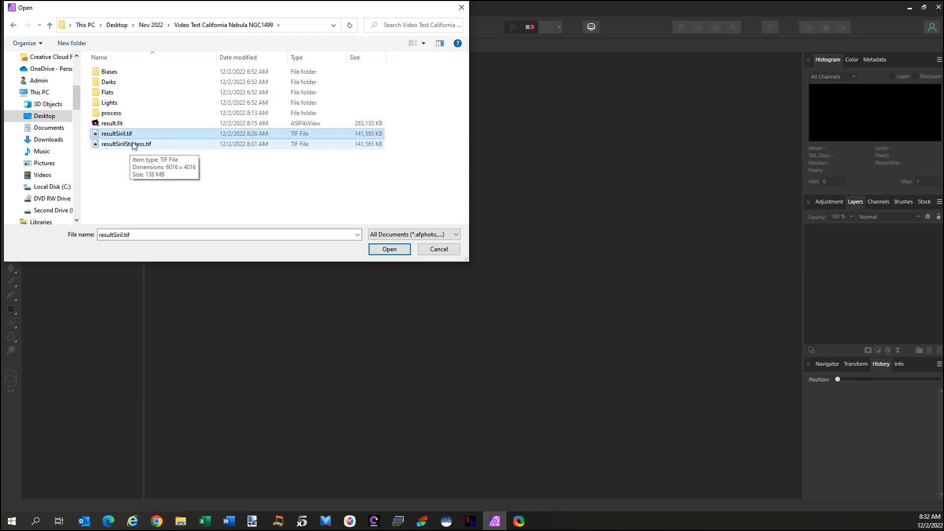
left_click(132, 145, "ctrl")
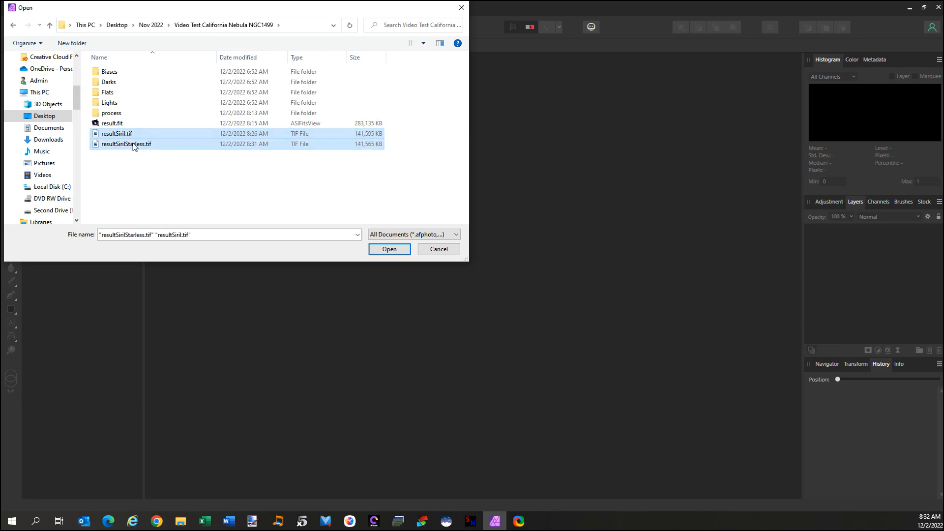
left_click(391, 249)
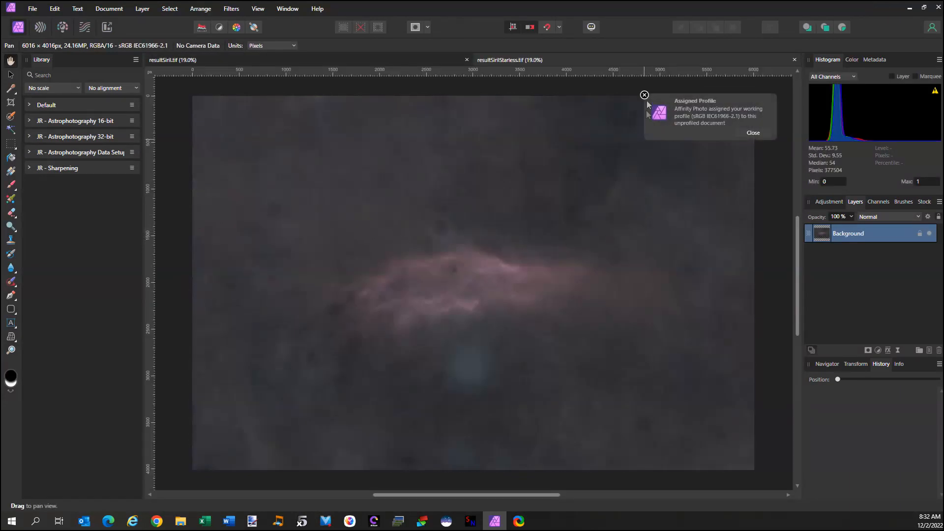
left_click(644, 95)
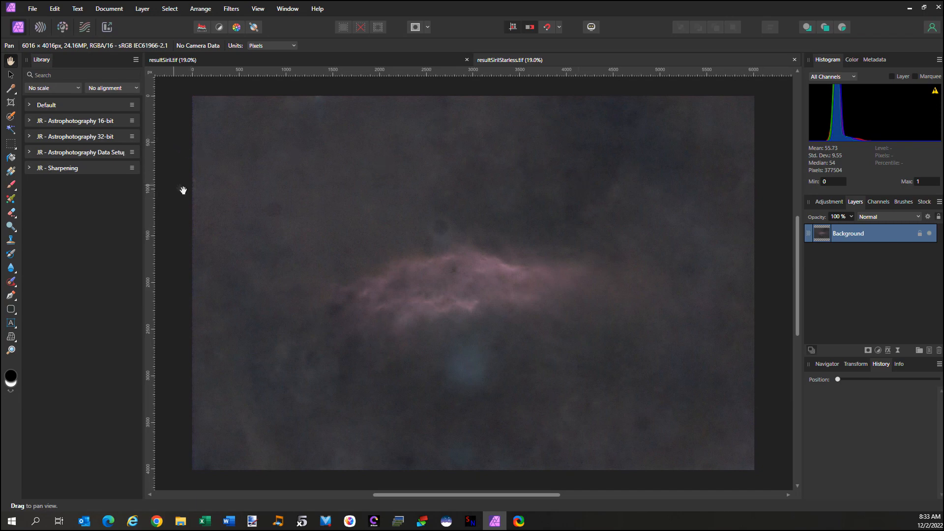
- Inpaint three dark spots around the nebula in the starless image, using the Inpainting Brush at a width of 331 px
left_click(15, 289)
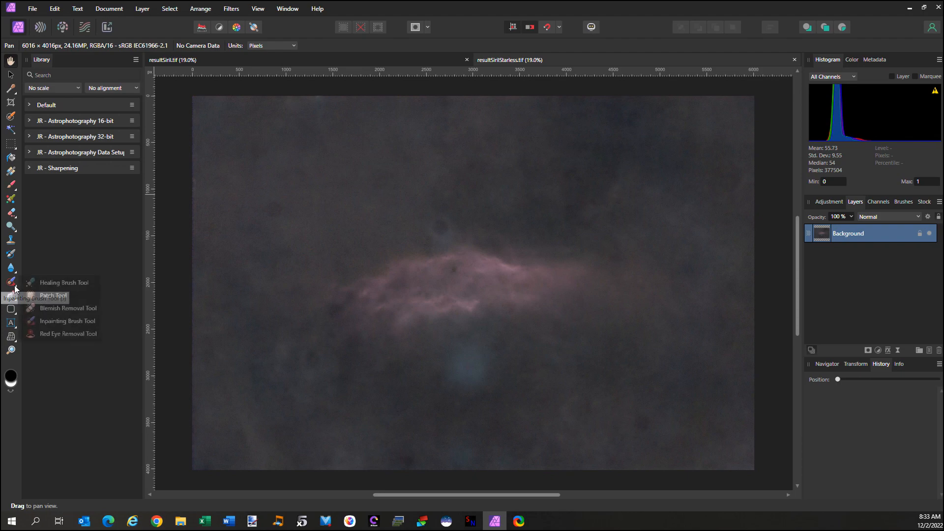
left_click(58, 322)
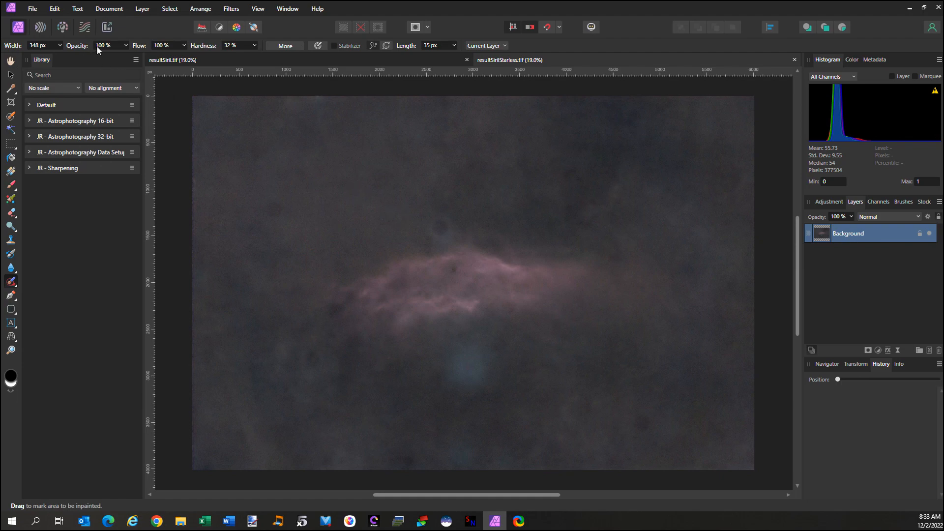
left_click(59, 46)
mouse_move(61, 57)
left_mouse_down()
mouse_move(50, 57)
mouse_move(61, 57)
left_mouse_up()
left_click_drag(434, 220, 440, 223)
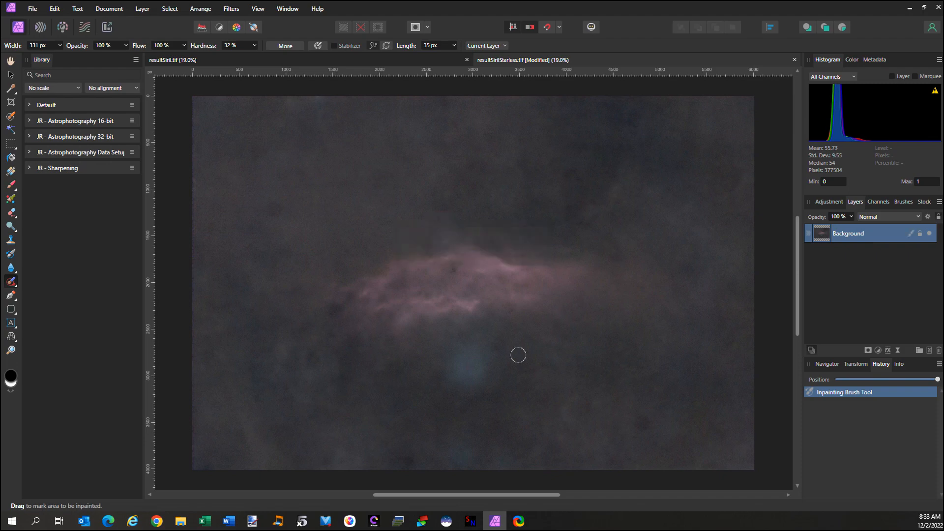
left_click(272, 208)
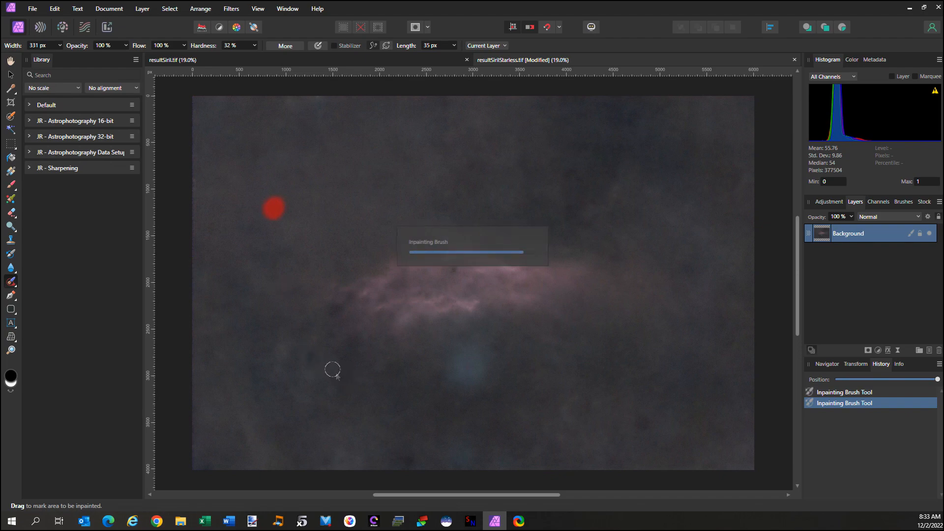
left_click(310, 357)
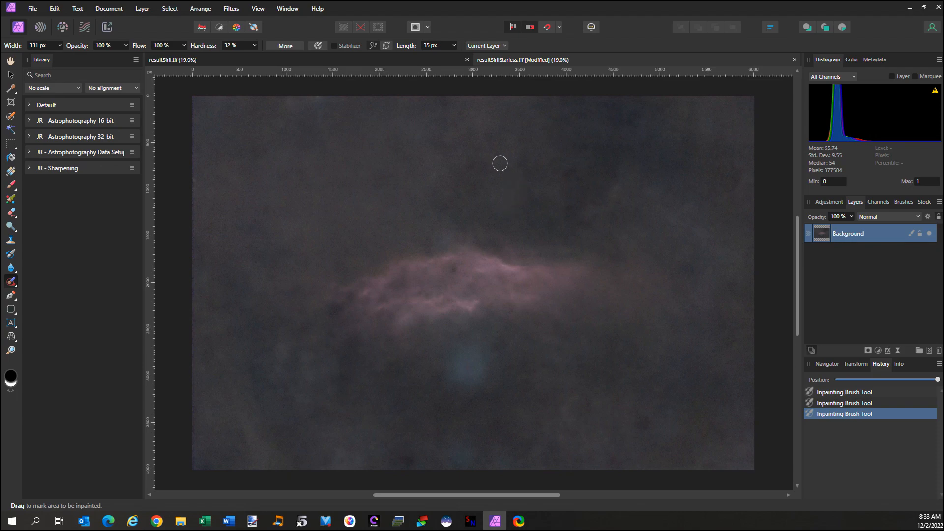
- Compare the original resultSiril.tif image with the retouched starless version, ending on the original
left_click(370, 67)
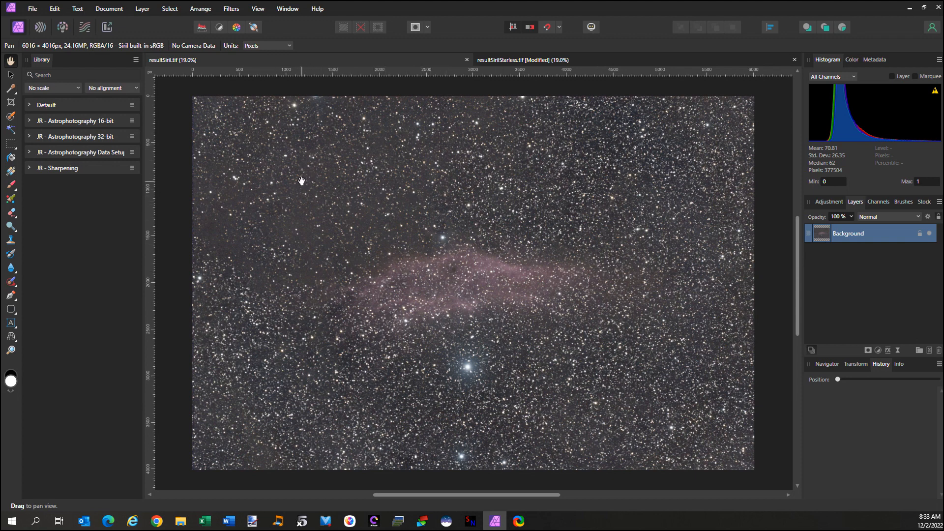
left_click(557, 62)
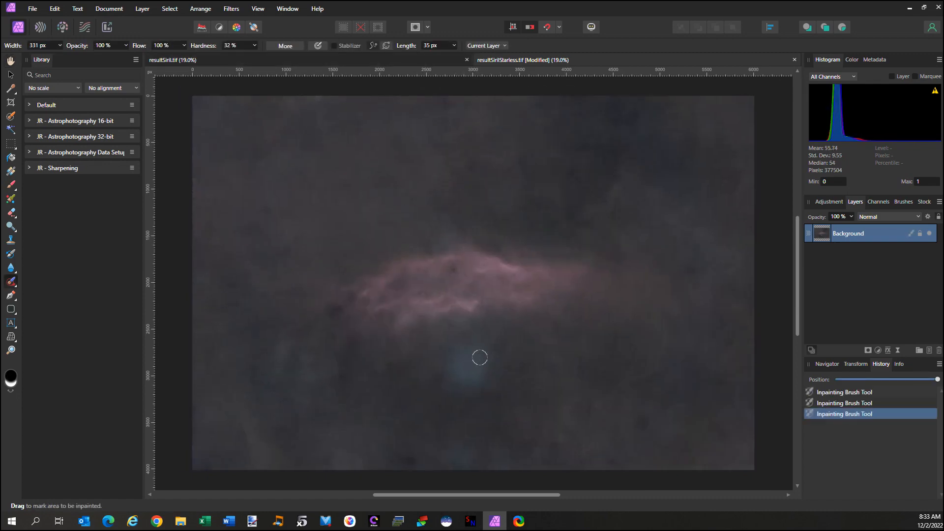
left_click(337, 61)
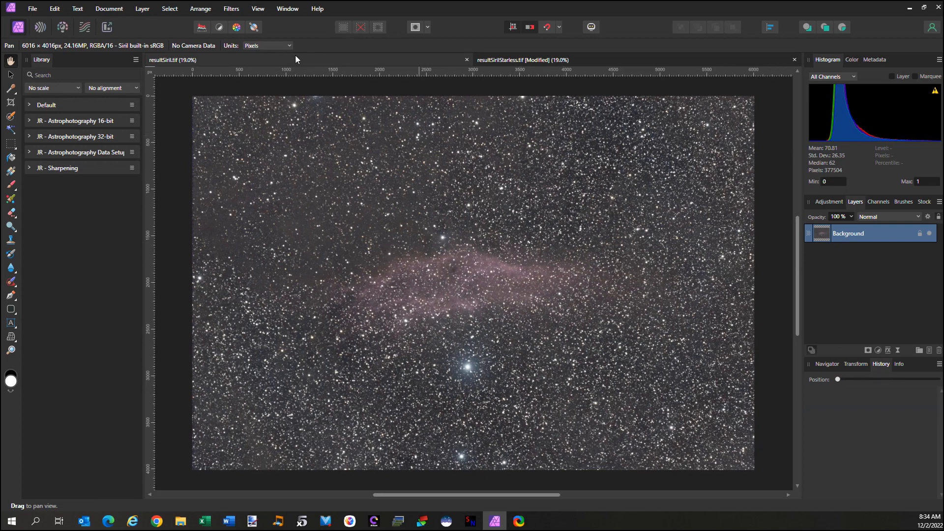
- Copy the Background layer of resultSiril.tif and paste it as a new layer into resultSirilStarless.tif
right_click(847, 233)
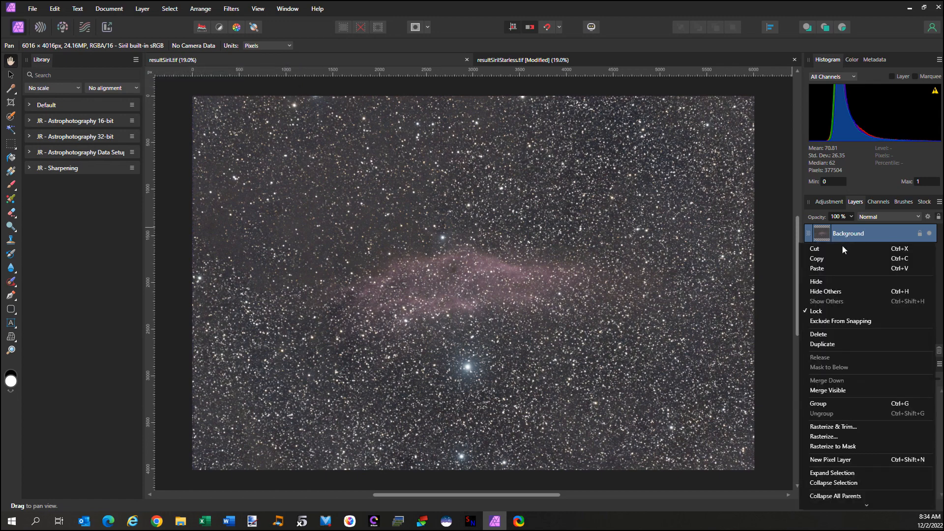
left_click(833, 258)
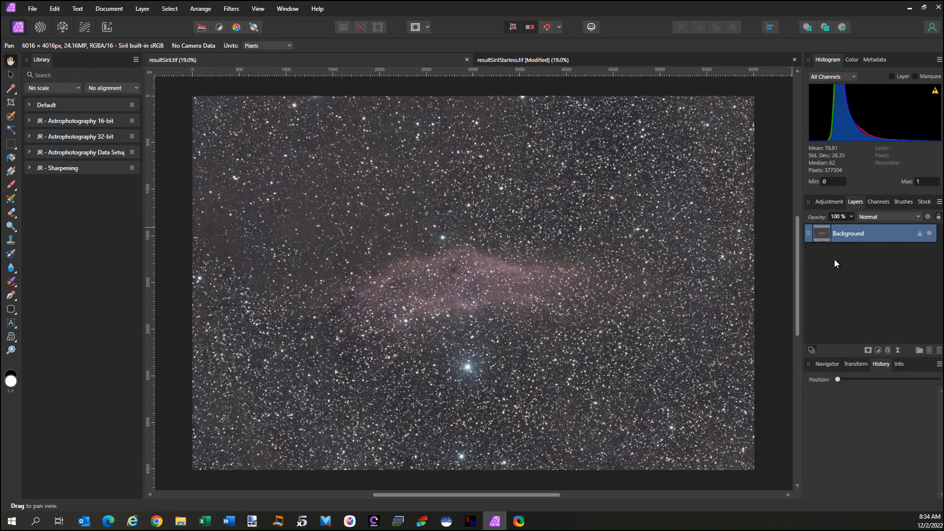
left_click(562, 60)
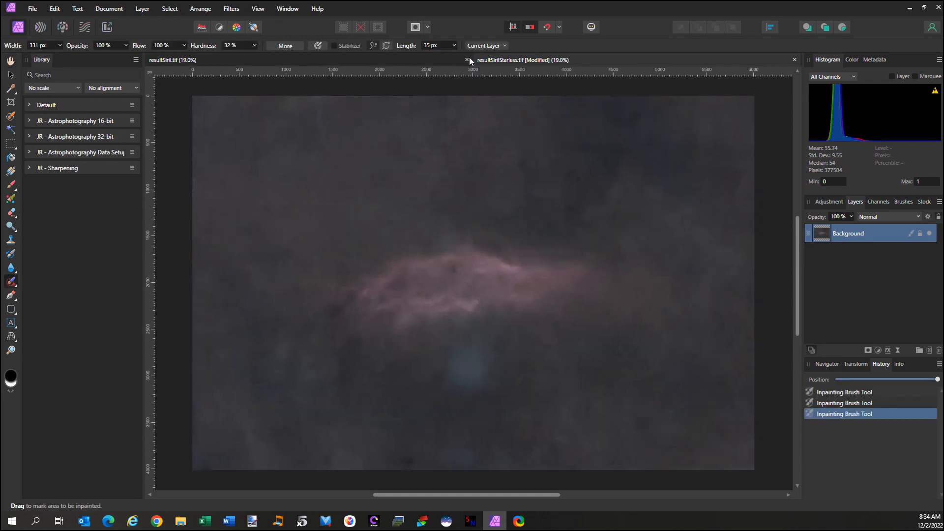
left_click(56, 14)
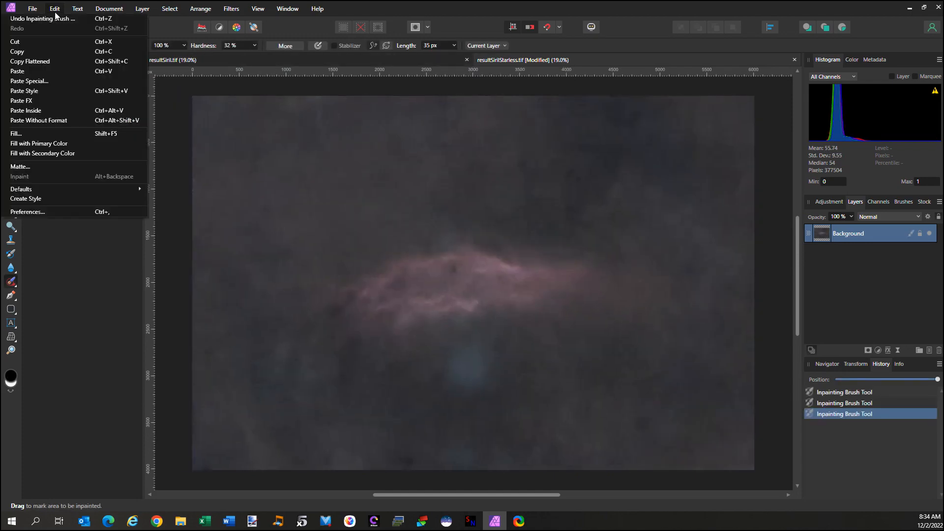
left_click(37, 70)
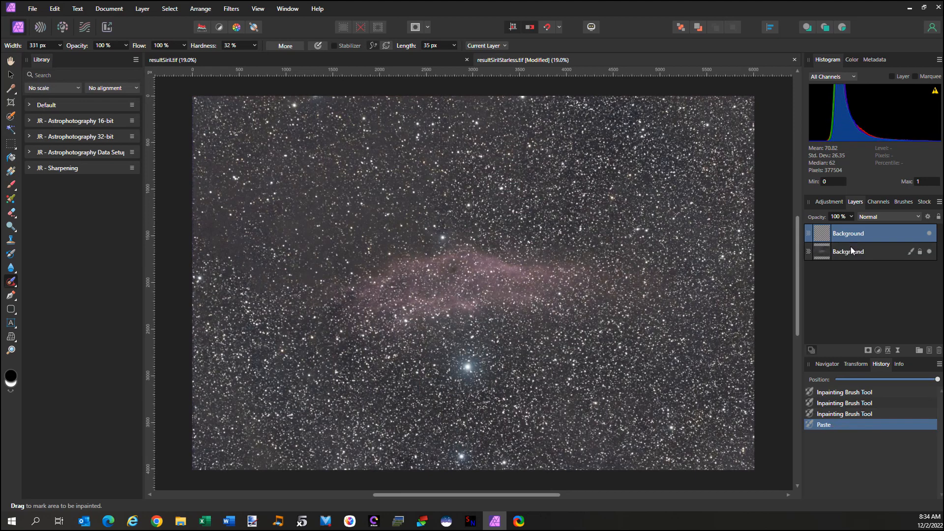
- Hide the pasted star layer and rename the original Background layer beneath it to Starless
left_click(929, 234)
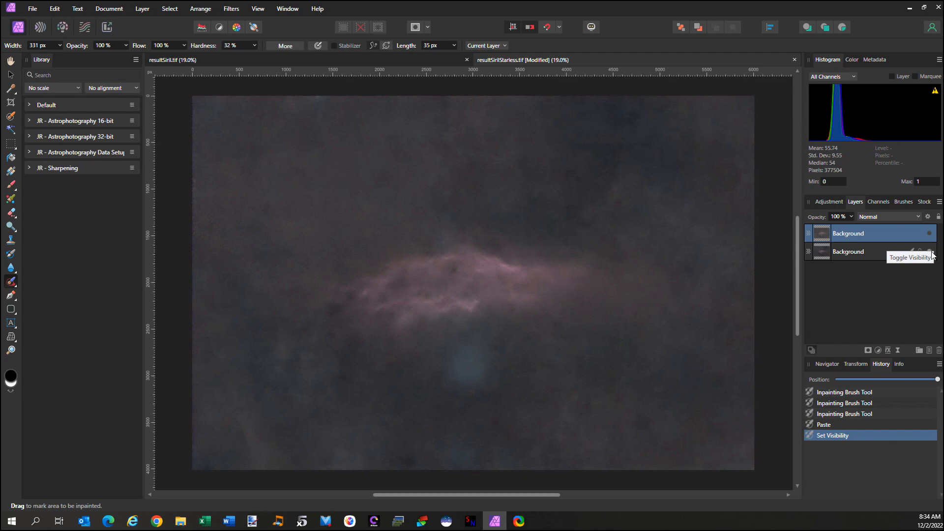
left_click(866, 252)
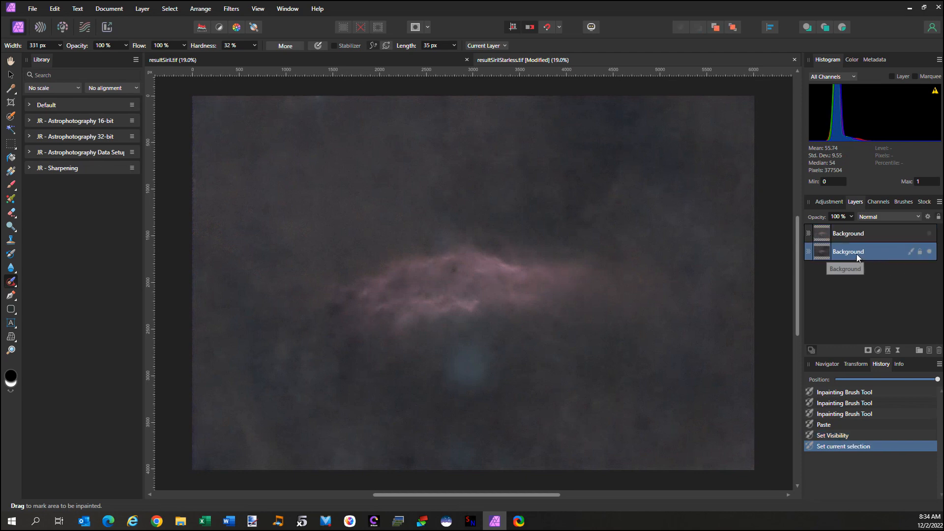
double_click(857, 253)
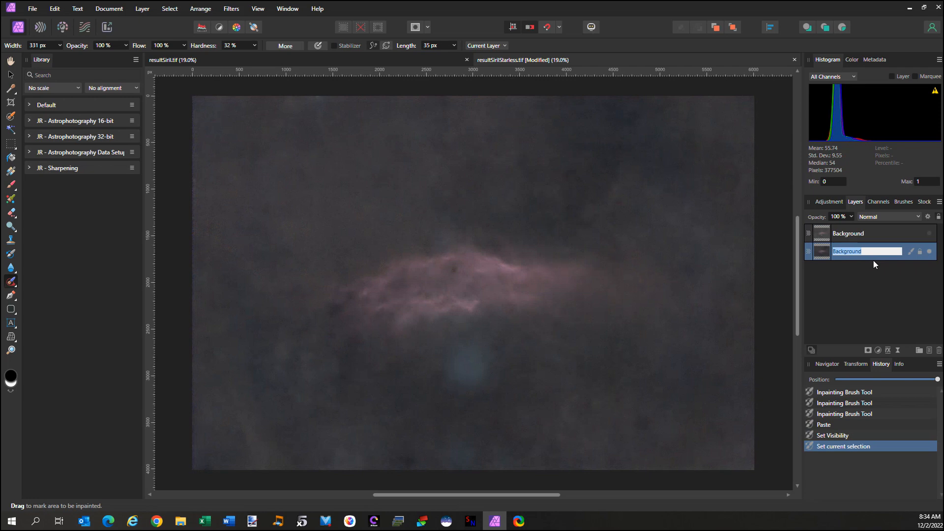
type("Starless")
key("Return")
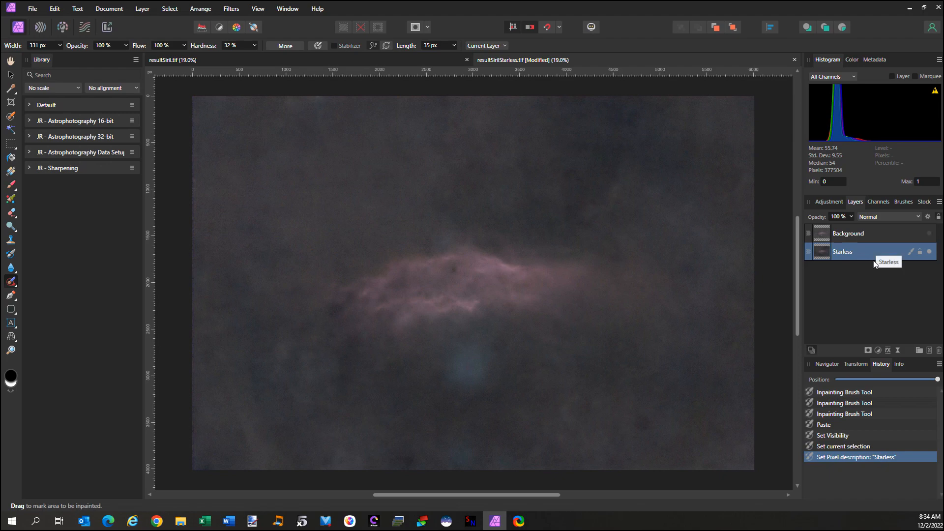
- Rename the pasted Background layer to Stars and make it visible again
left_click(853, 235)
double_click(856, 235)
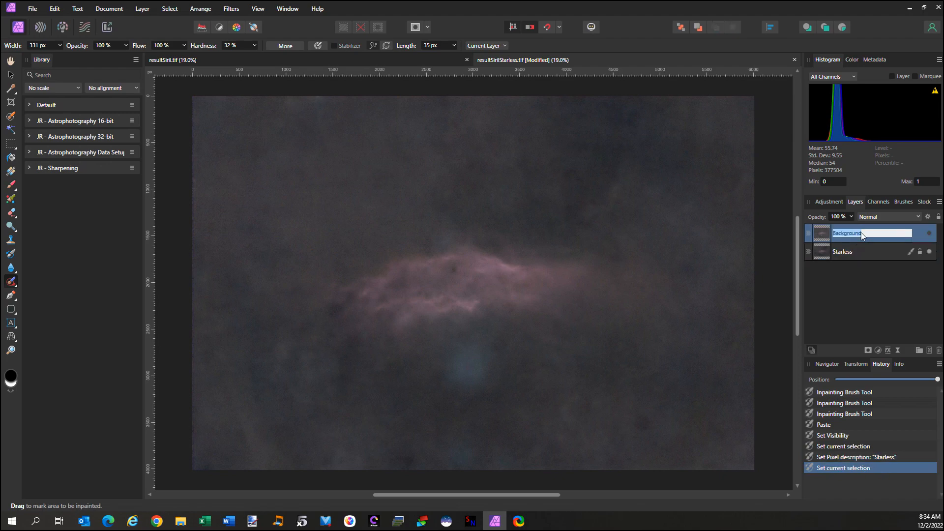
type("Stars")
key("Return")
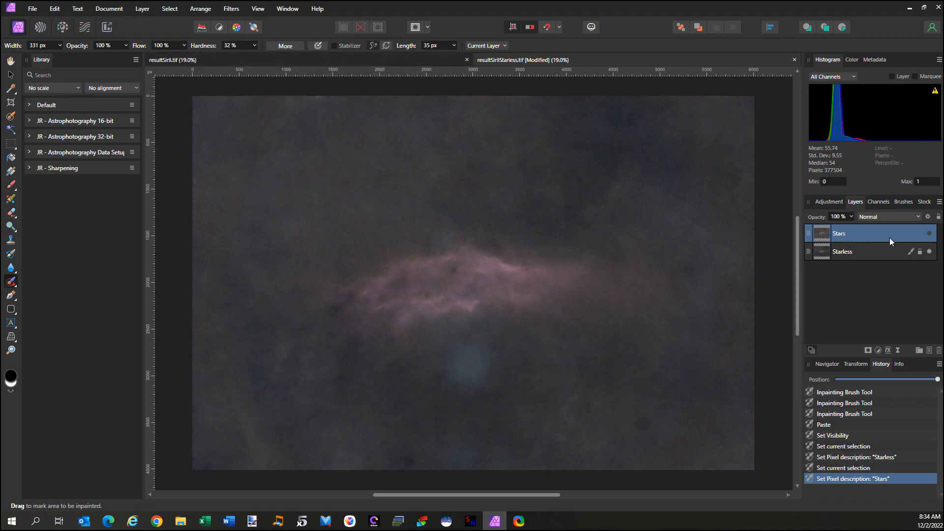
left_click(929, 233)
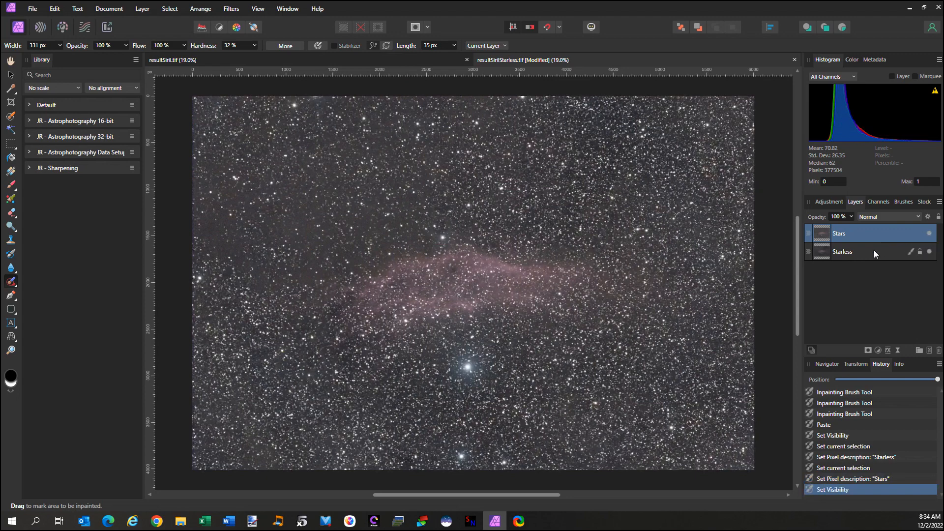
- Duplicate both the Starless layer and the Stars layer
left_click(854, 253)
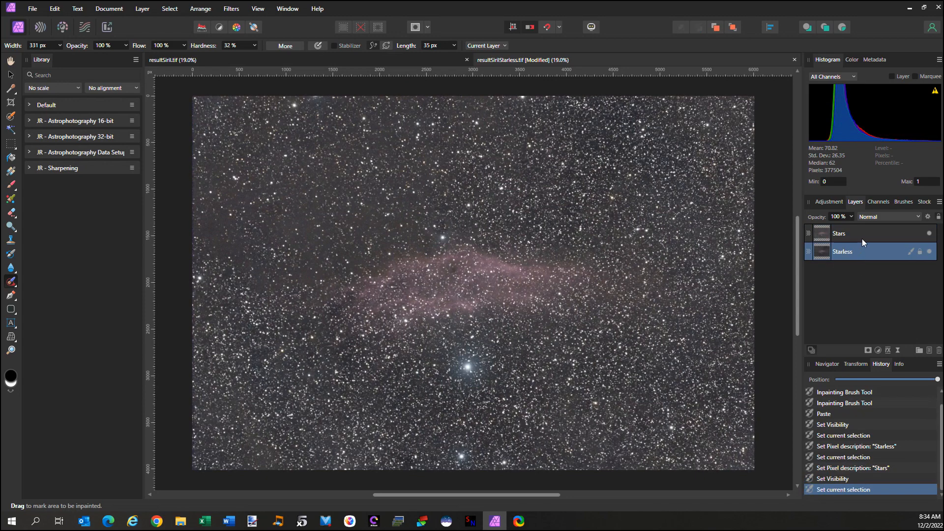
right_click(841, 258)
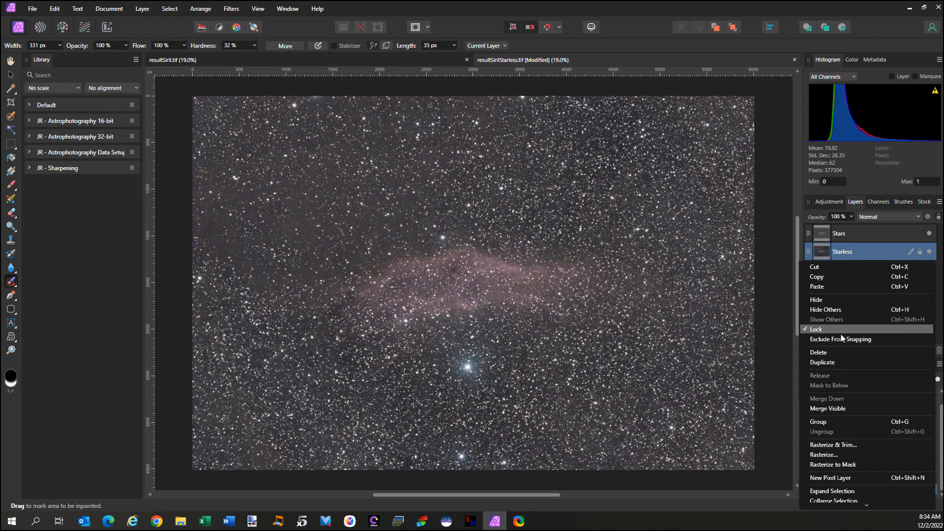
left_click(844, 362)
left_click(852, 234)
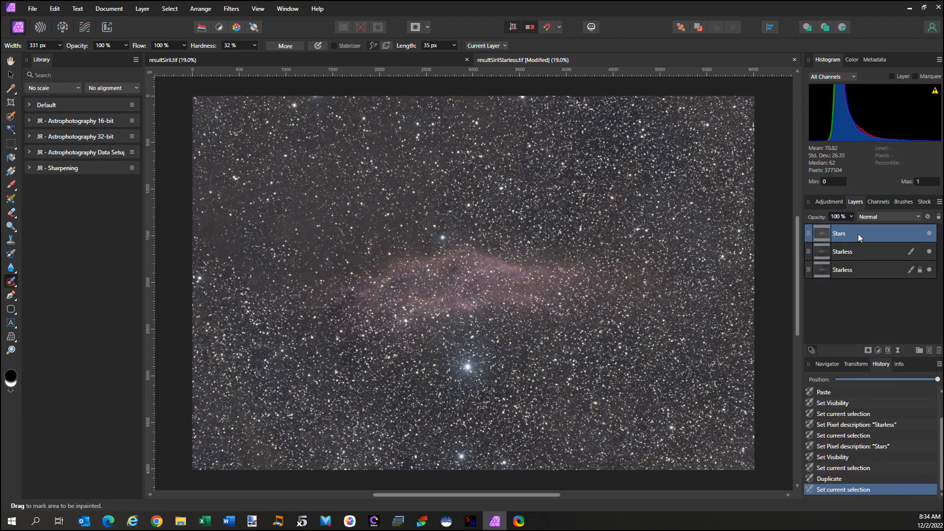
right_click(856, 234)
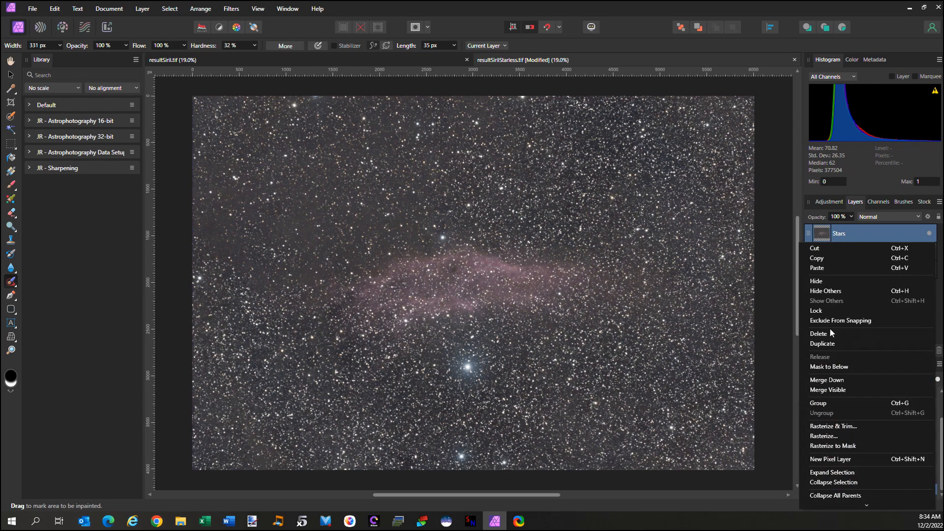
left_click(835, 344)
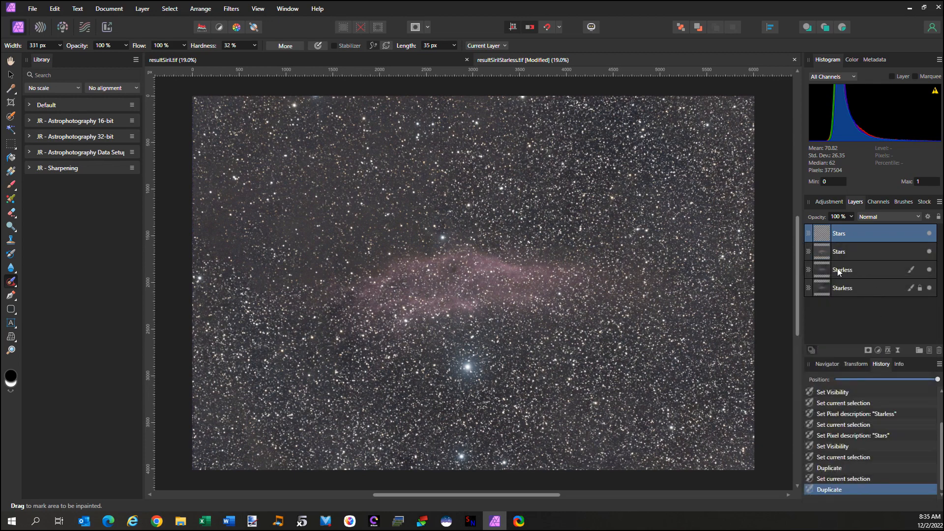
- Reorder the four layers so they alternate Starless, Stars, Starless, Stars from the top of the stack down
left_click(866, 269)
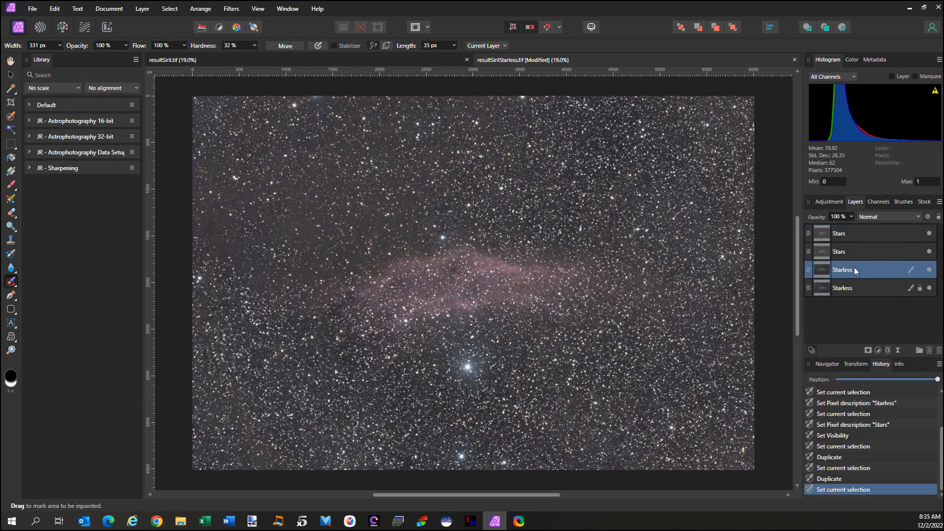
left_click_drag(846, 273, 845, 247)
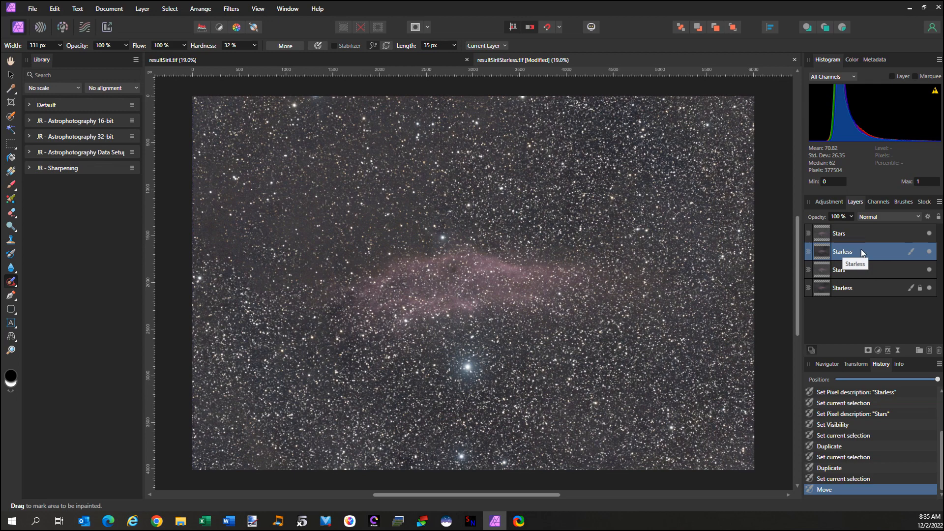
left_click_drag(861, 250, 861, 231)
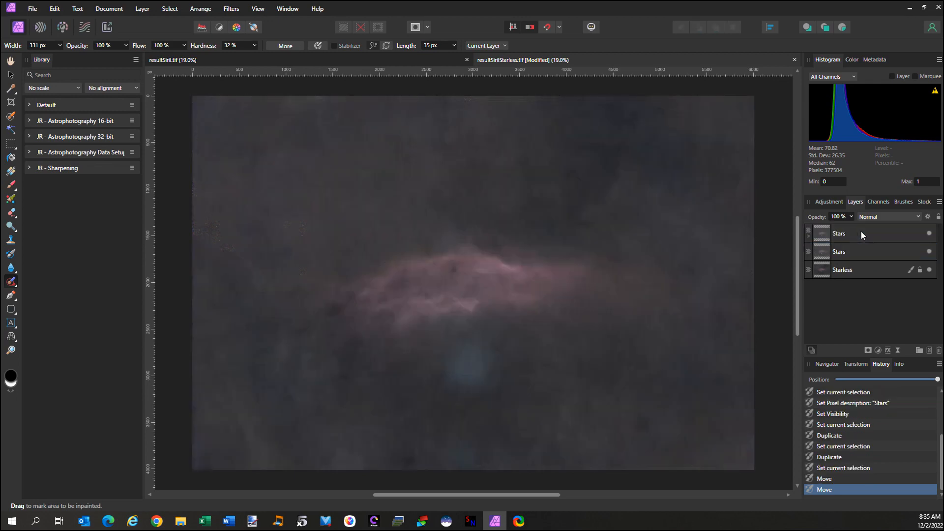
left_click(808, 235)
left_click_drag(851, 251, 839, 227)
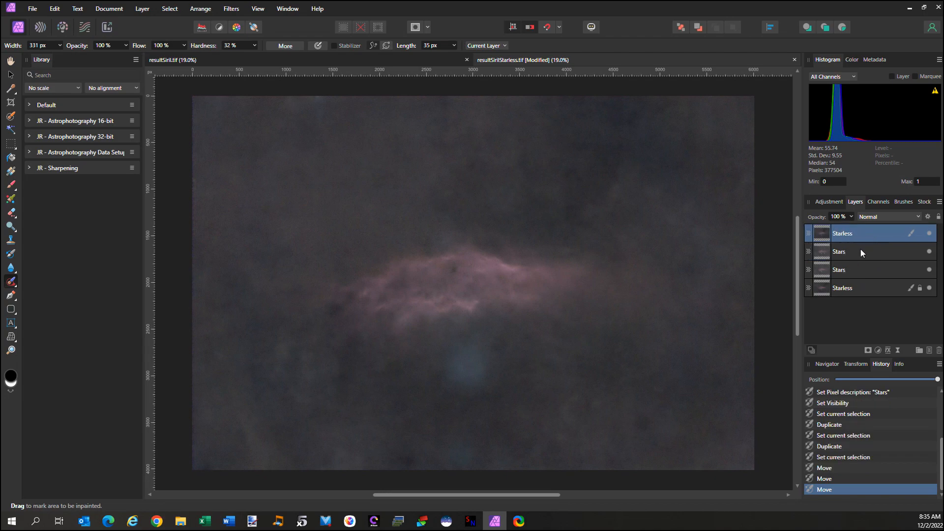
left_click_drag(855, 288, 854, 268)
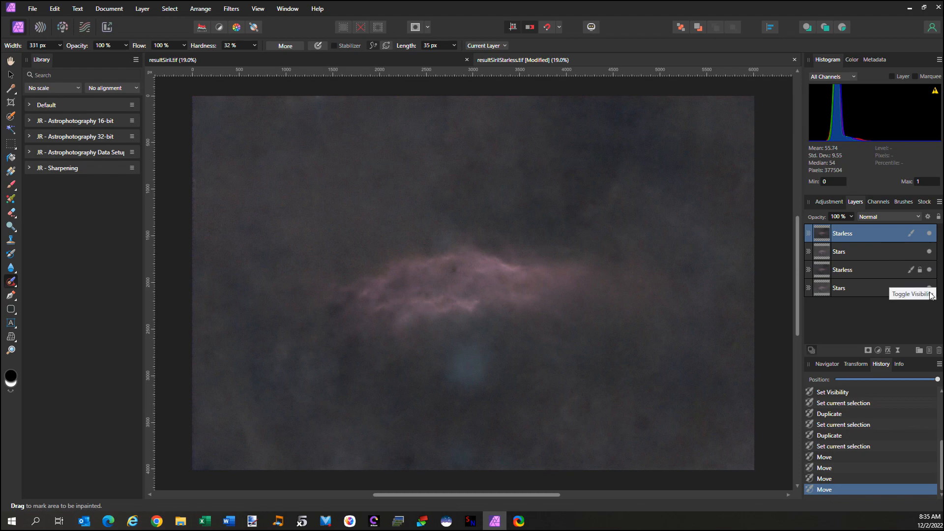
- Check the layer order by hiding the upper Starless and Stars layers in turn, and show both again
left_click(929, 234)
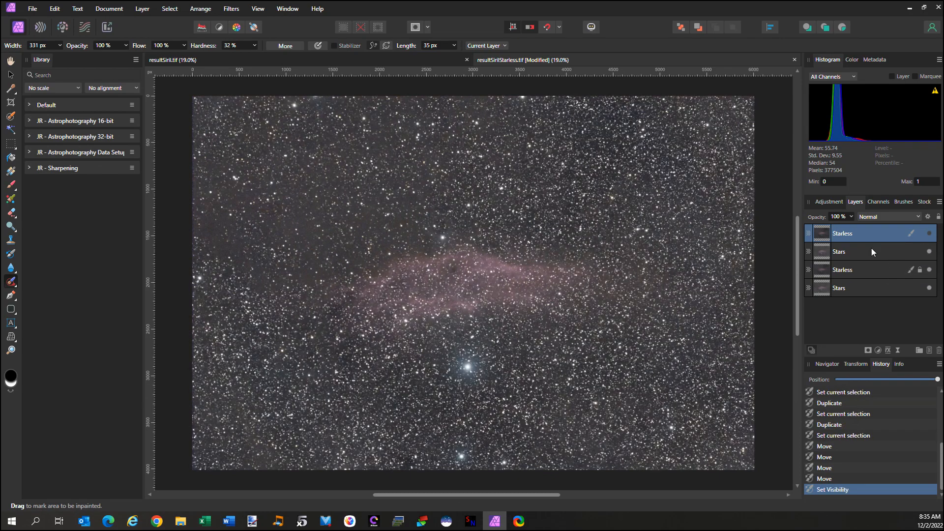
left_click(930, 251)
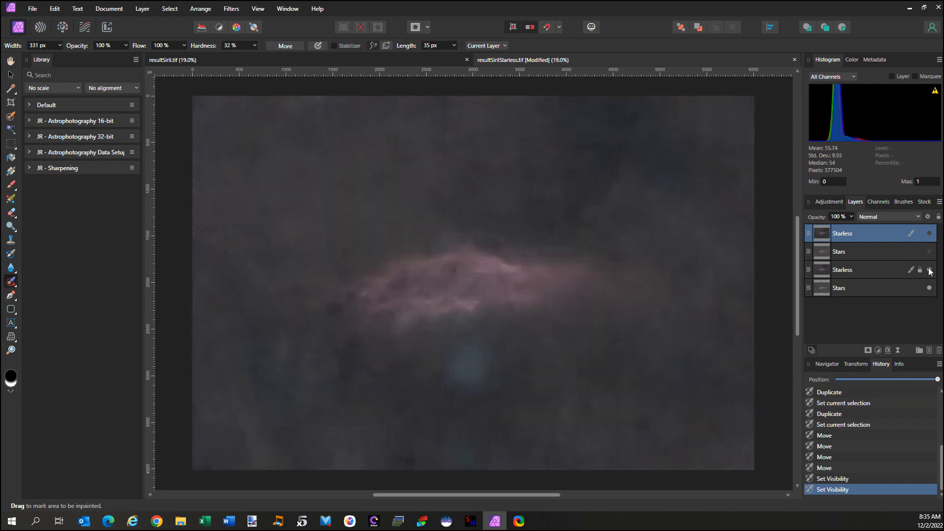
left_click(929, 252)
left_click(929, 252)
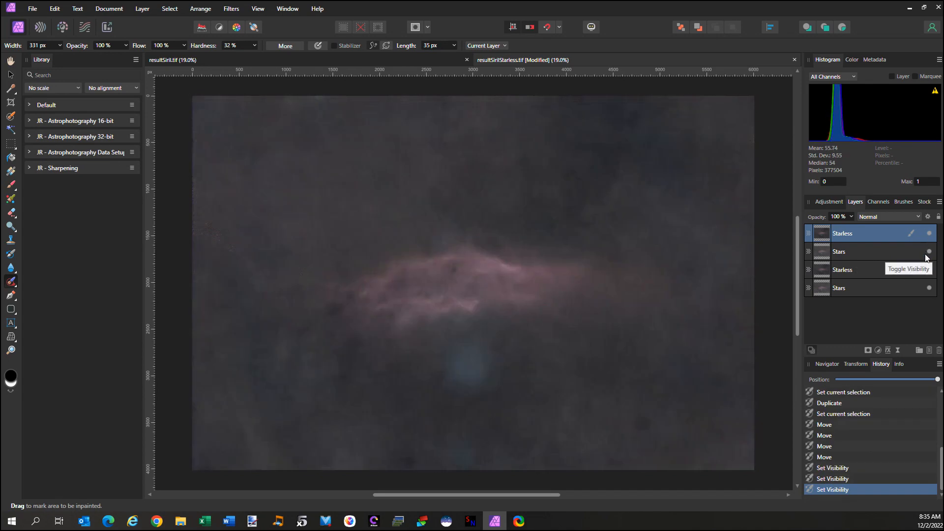
- Invert the topmost Starless layer
left_click(857, 248)
left_click(855, 231)
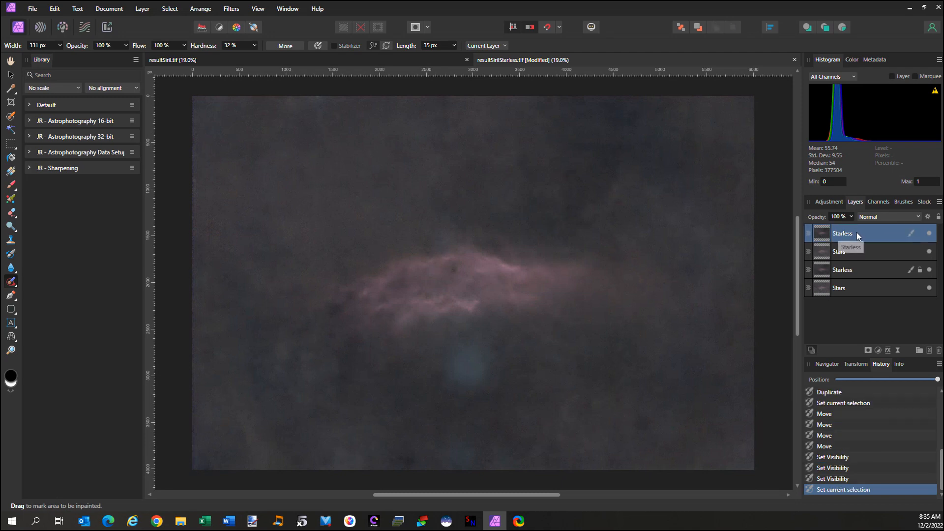
left_click(142, 9)
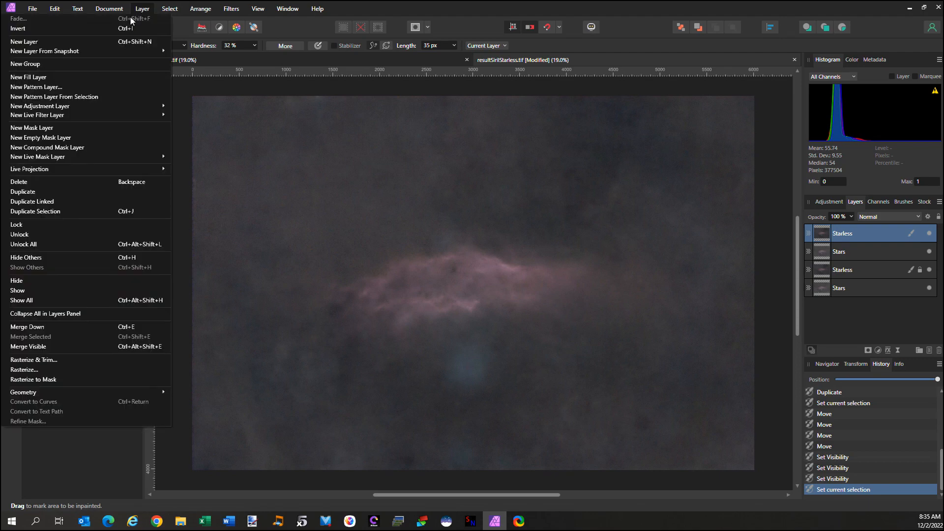
key("Escape")
key("ctrl+i")
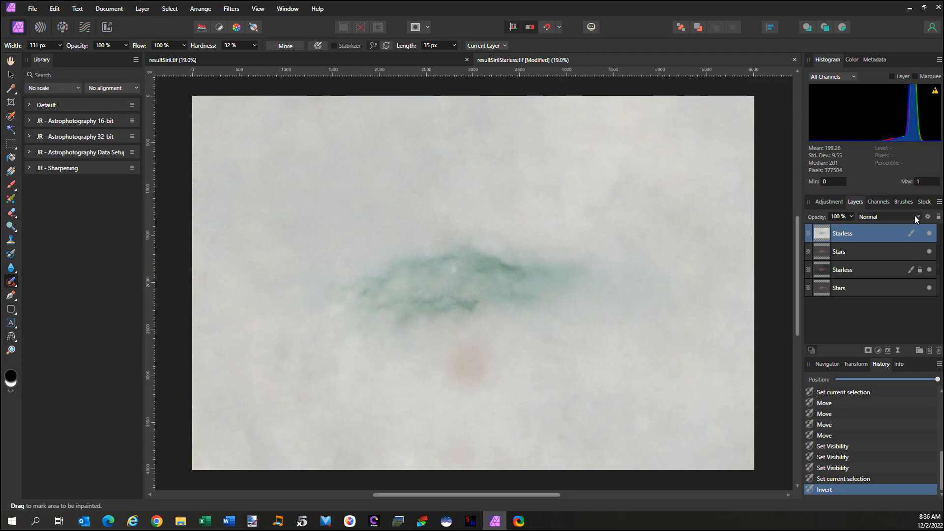
- Set the blend mode of the inverted topmost Starless layer to Divide
left_click(889, 221)
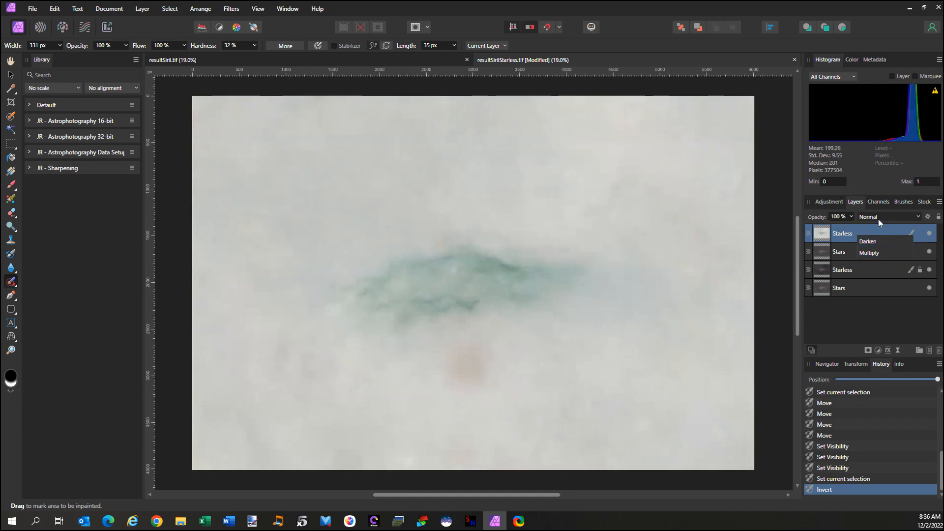
left_click(874, 216)
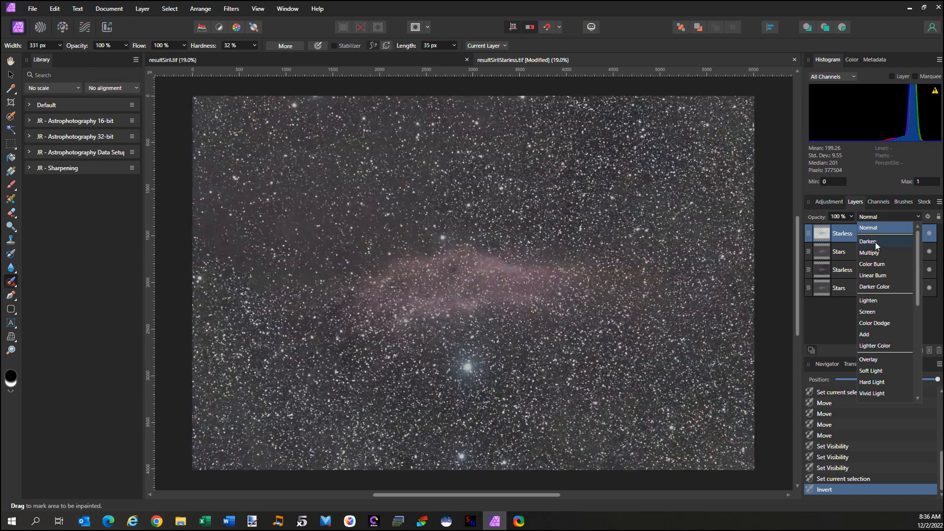
scroll(875, 326, "down", 2)
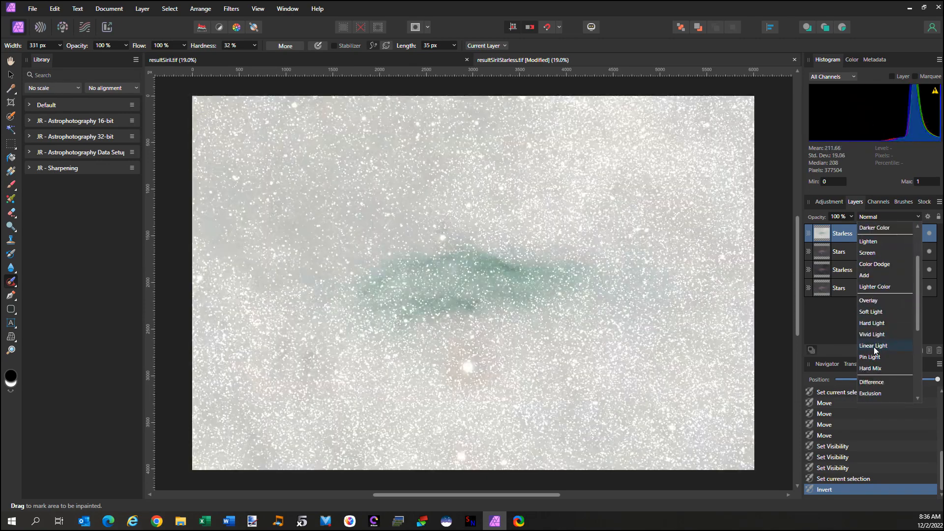
scroll(875, 350, "down", 2)
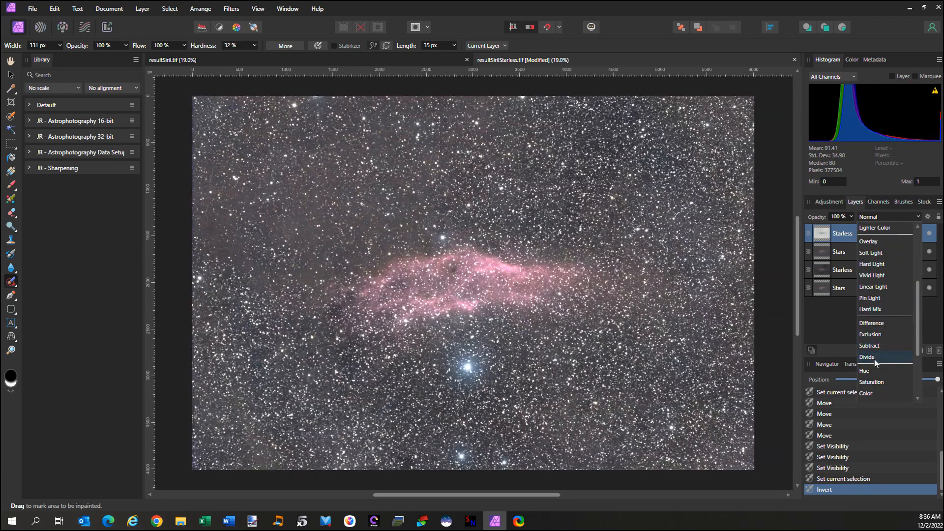
left_click(874, 362)
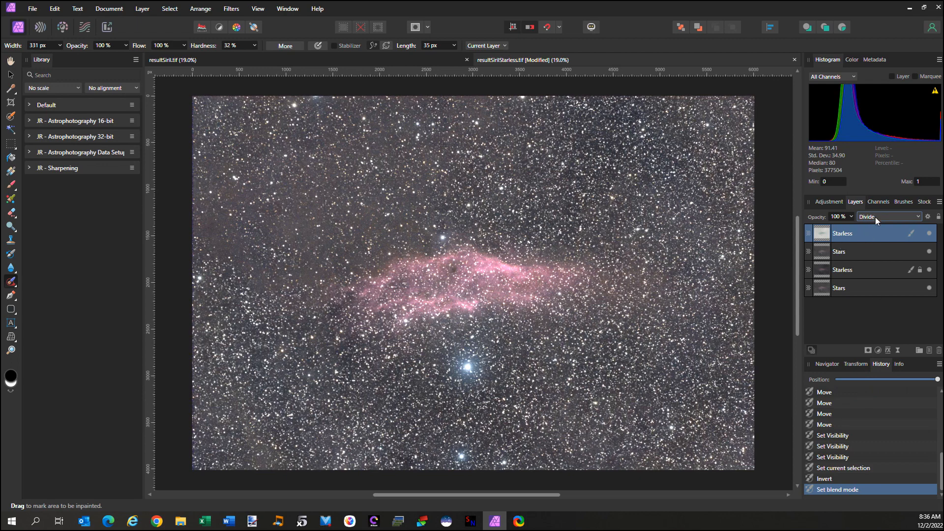
- Invert the Stars layer directly below the inverted topmost Starless layer
left_click(849, 252)
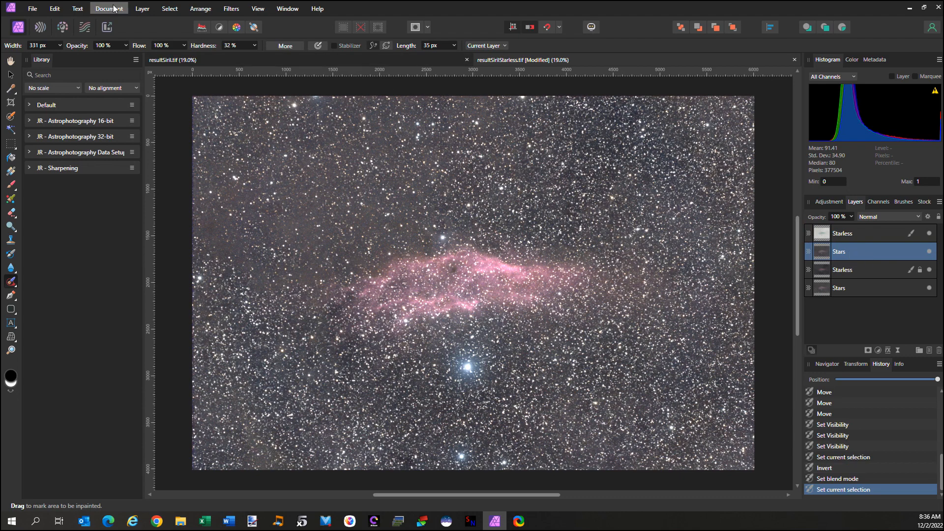
left_click(142, 9)
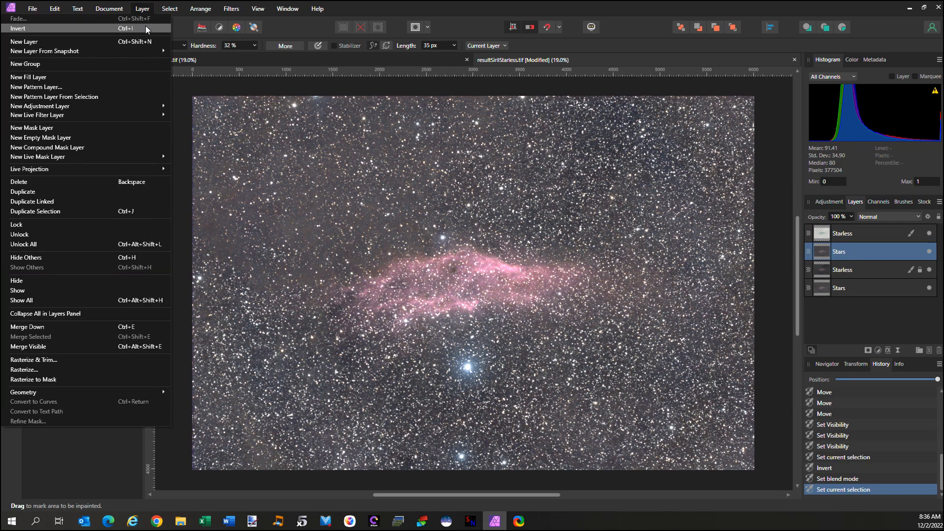
left_click(145, 28)
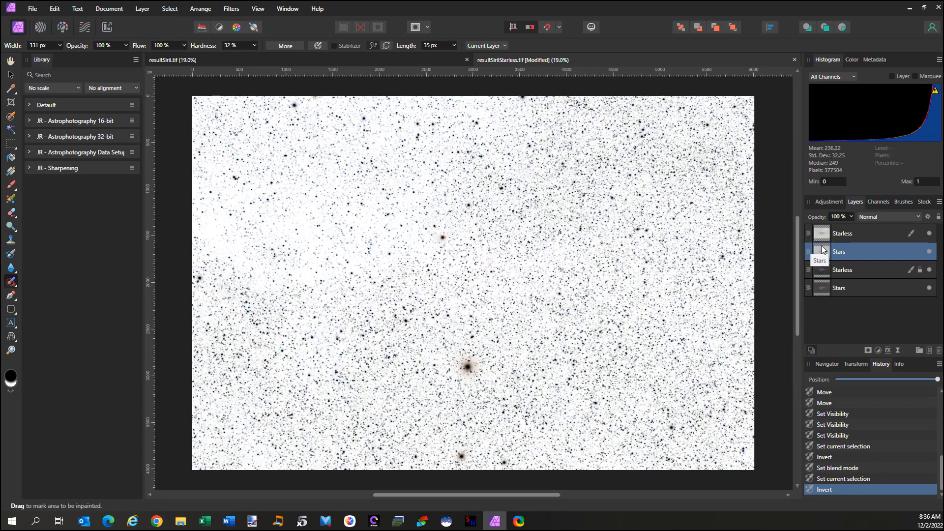
- Merge the inverted Starless and Stars layers at the head of the stack into a single layer
left_click(867, 234, "shift")
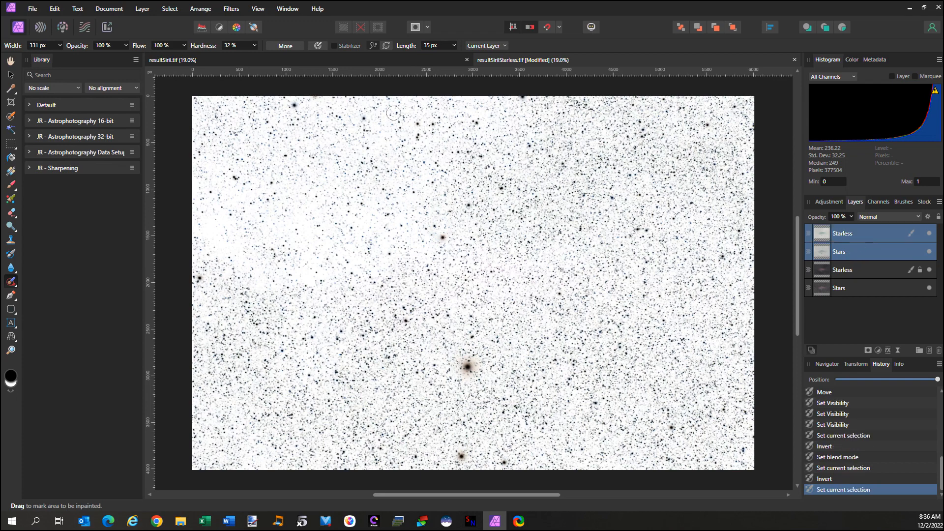
left_click(145, 8)
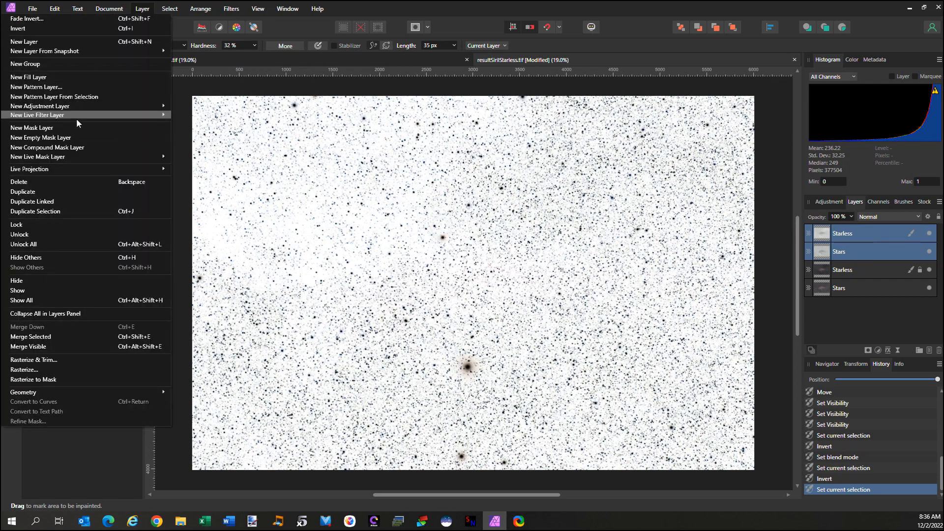
left_click(48, 337)
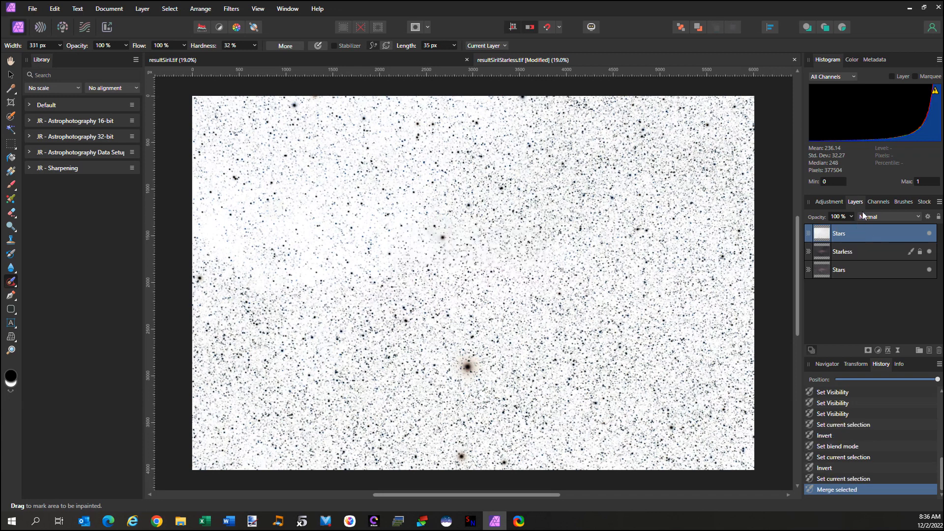
- Invert the merged Stars layer and set its blend mode to Screen
left_click(145, 10)
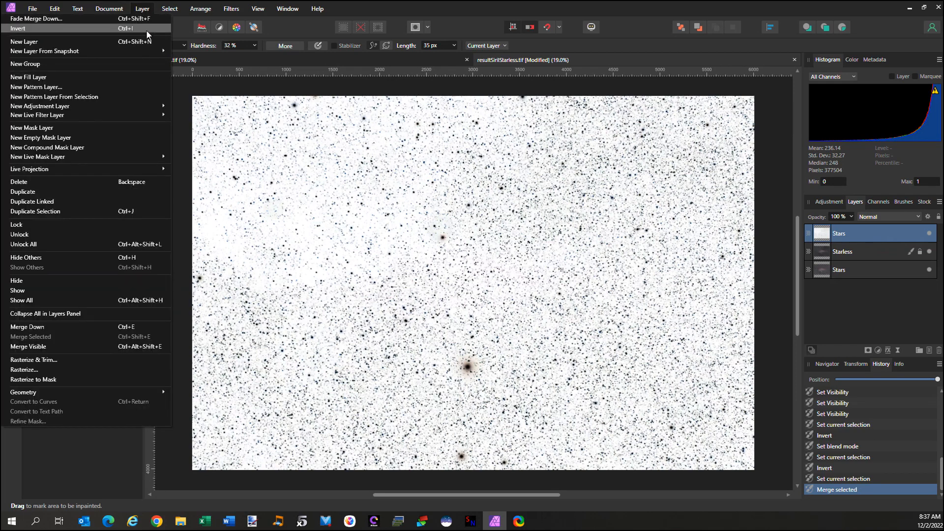
left_click(147, 29)
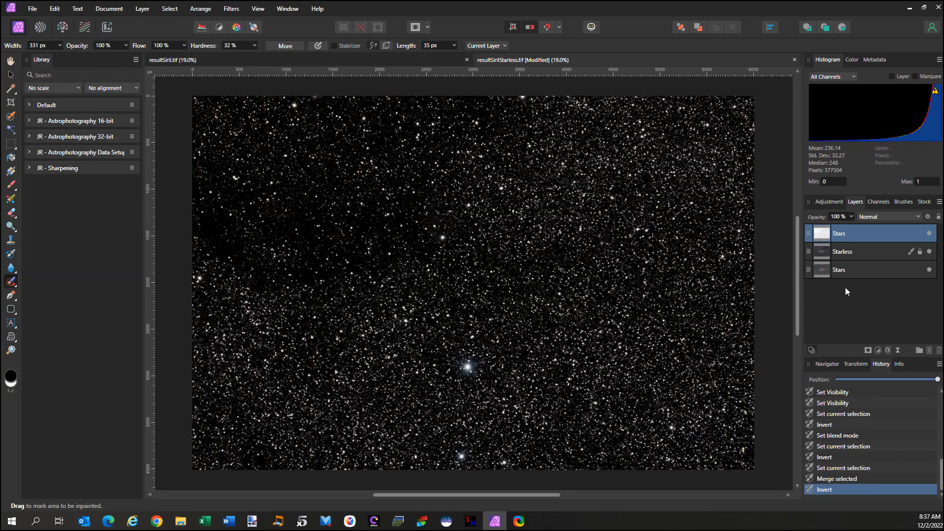
left_click(881, 217)
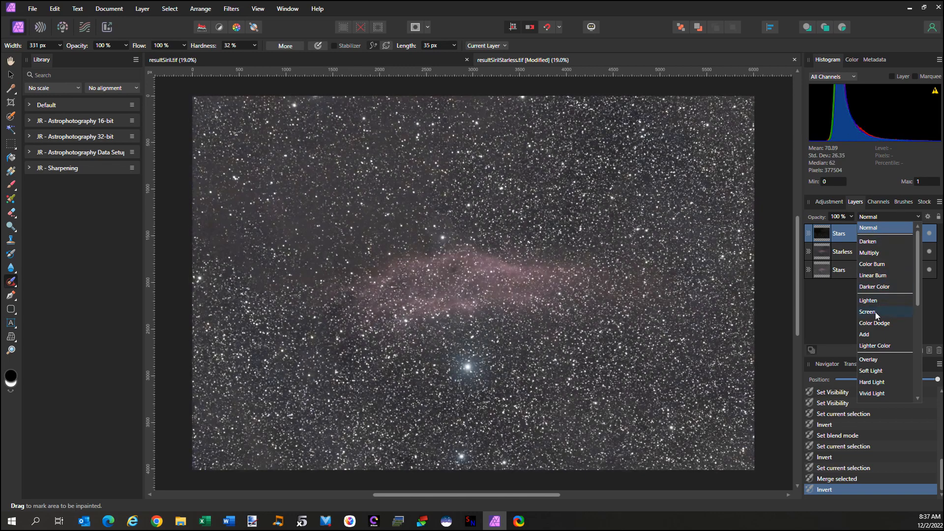
left_click(875, 312)
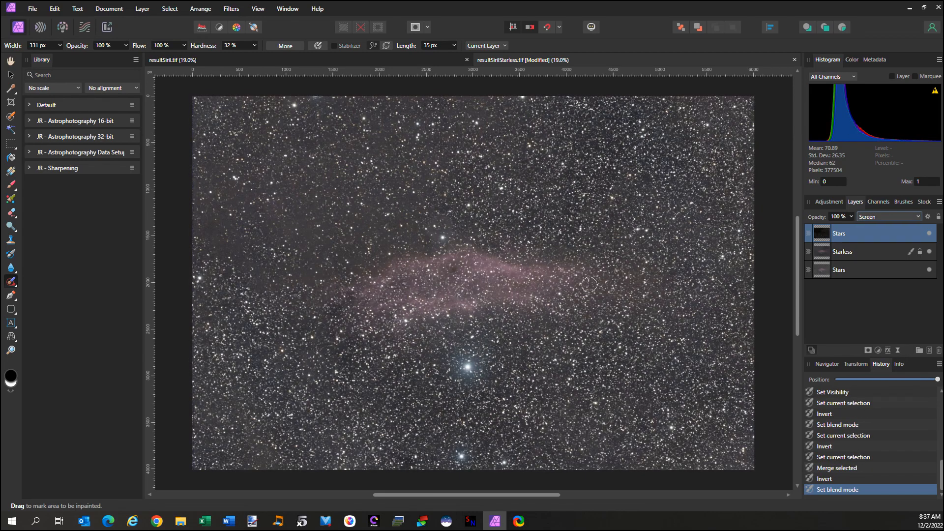
- Check what each of the three layers contributes by switching their visibility off and back on
left_click(930, 234)
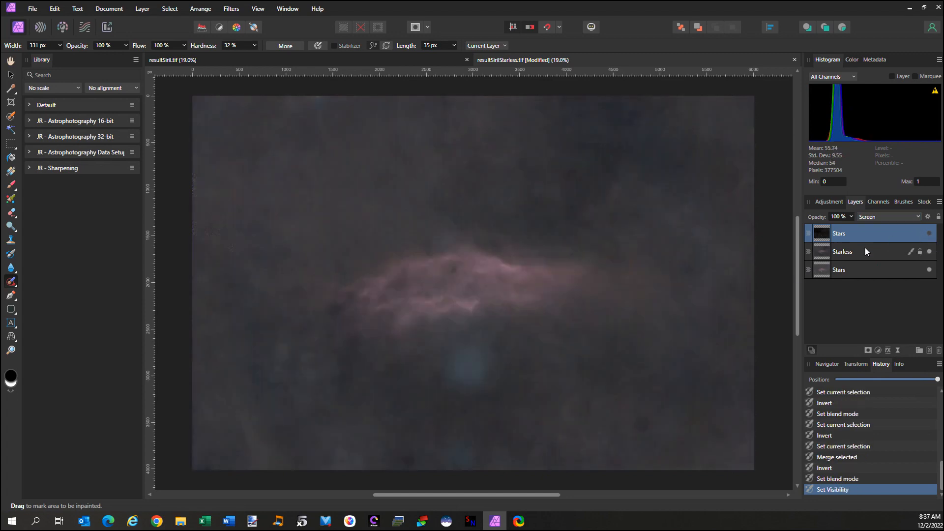
left_click(929, 234)
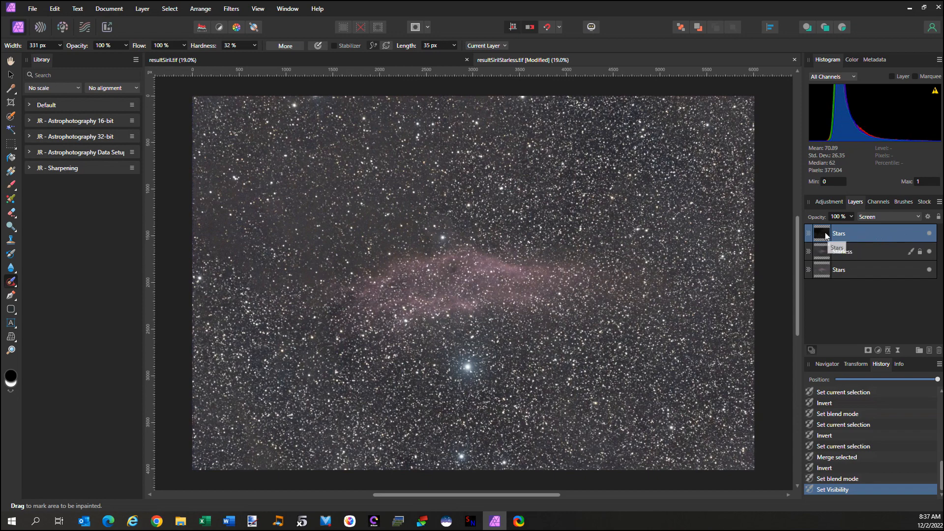
left_click(929, 252)
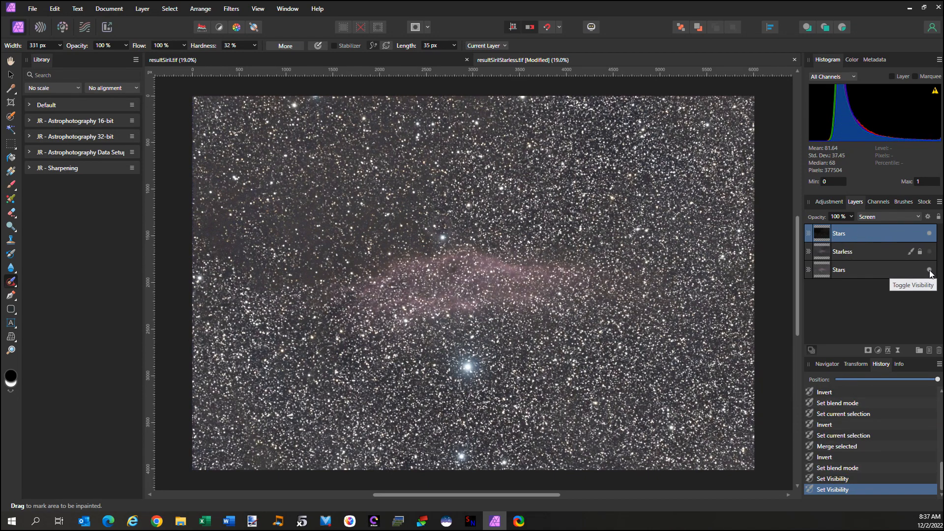
left_click(929, 269)
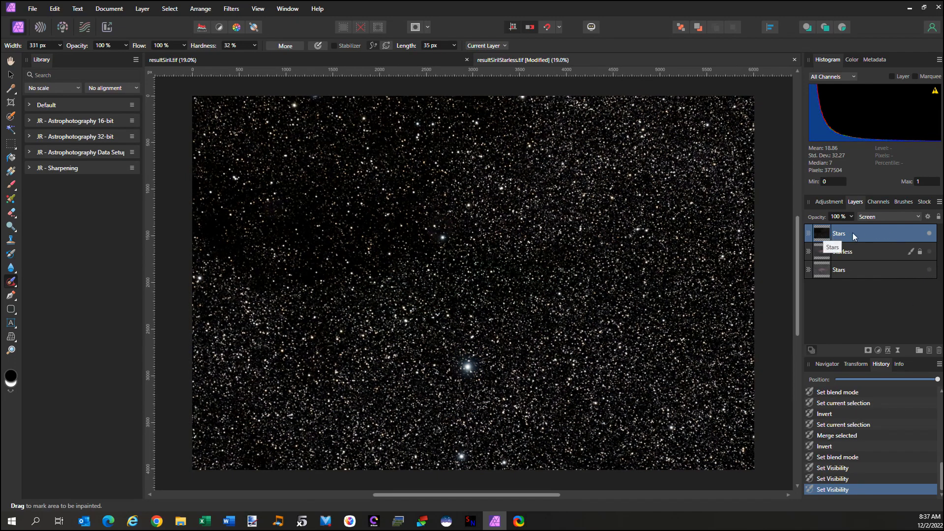
left_click(930, 252)
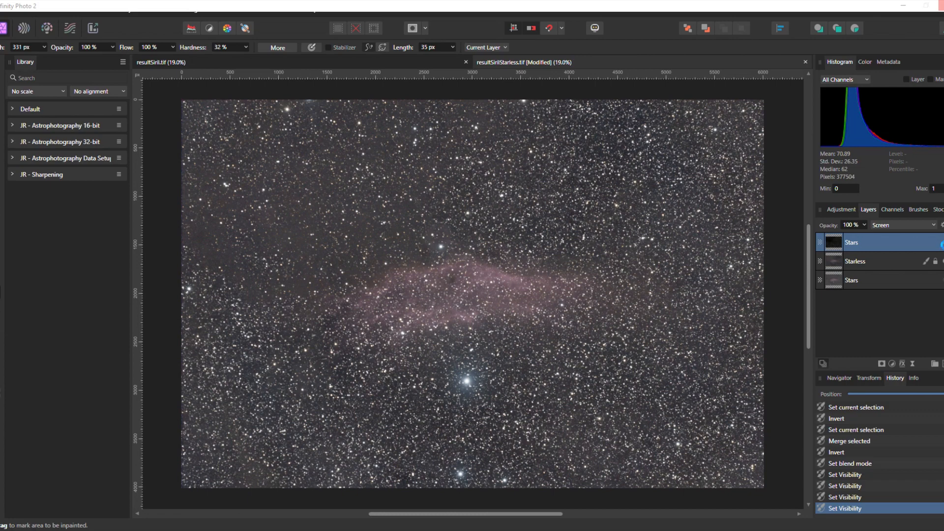
- Hide the topmost Stars layer and add a default Levels adjustment to the Starless layer
left_click(941, 243)
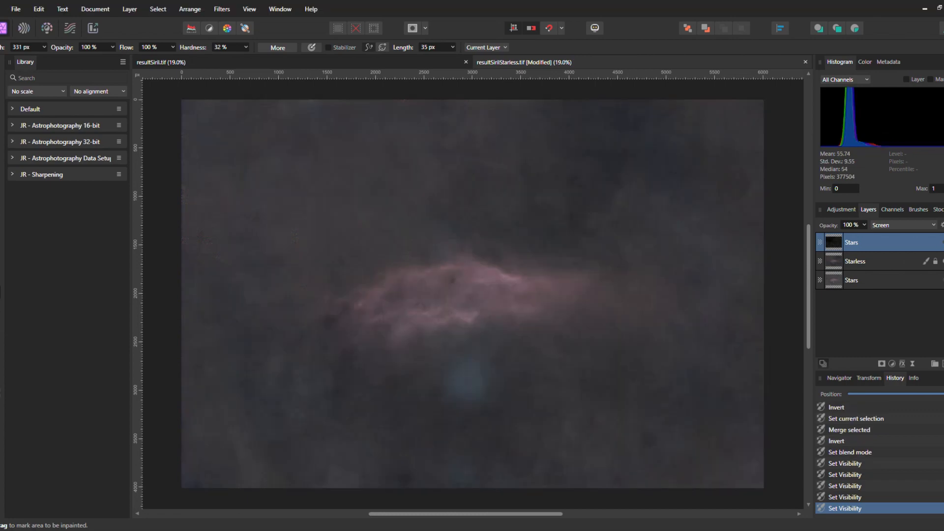
left_click(896, 267)
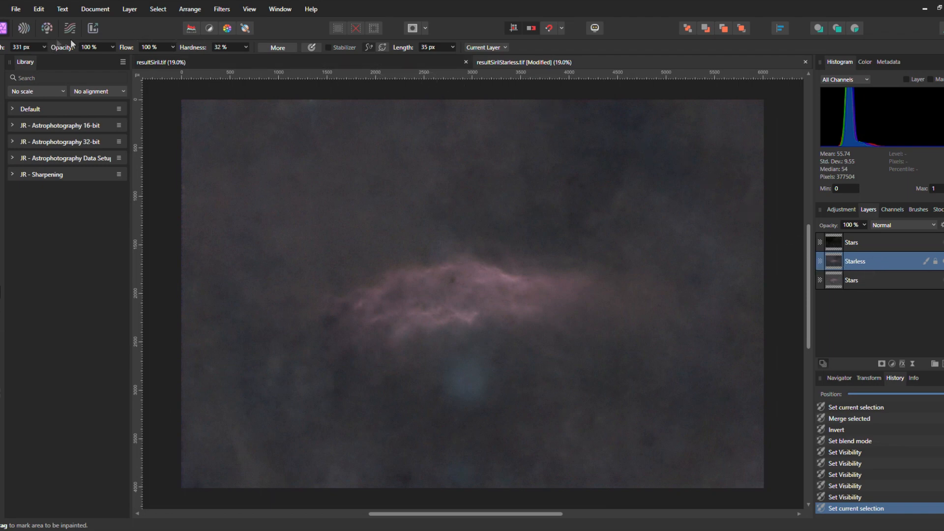
left_click(840, 209)
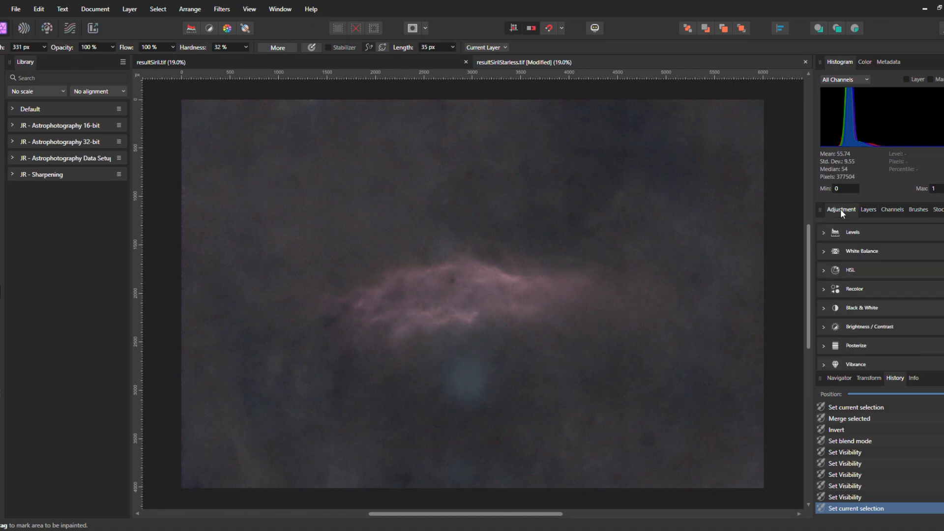
left_click(853, 232)
left_click(846, 261)
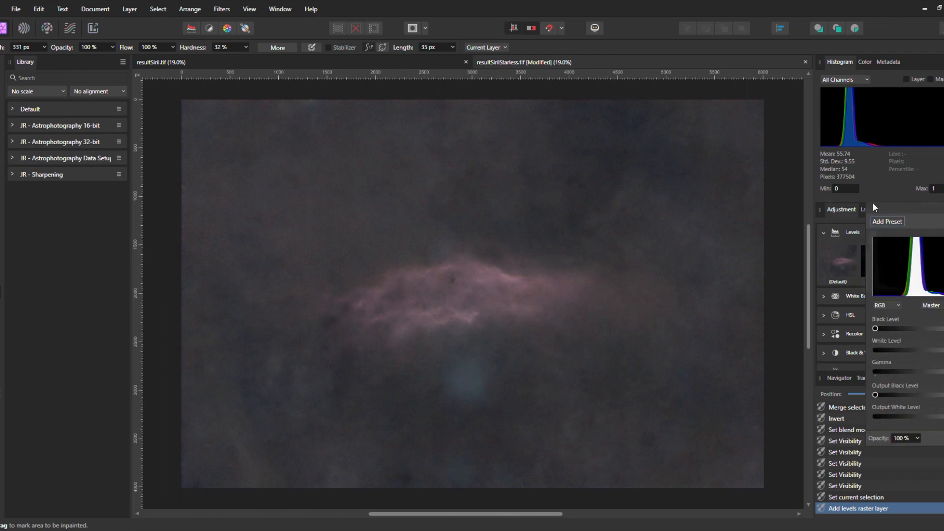
- Set the Levels adjustment's gamma to 0.806 and its black level to 8%
left_click_drag(702, 347, 683, 345)
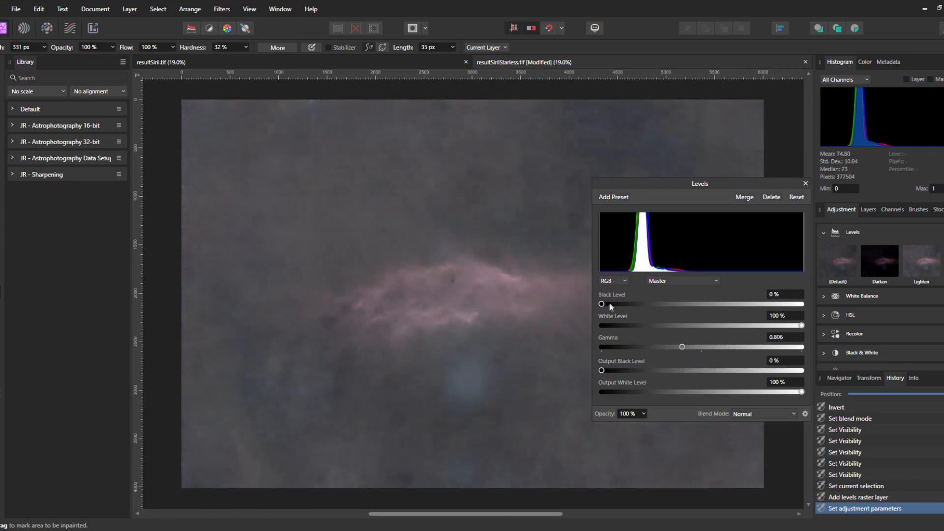
left_click_drag(601, 303, 618, 302)
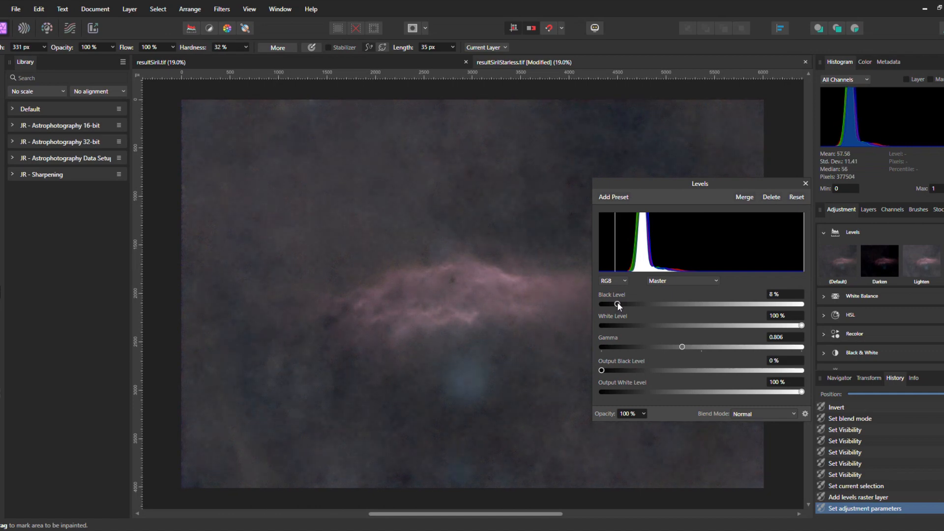
left_click(806, 184)
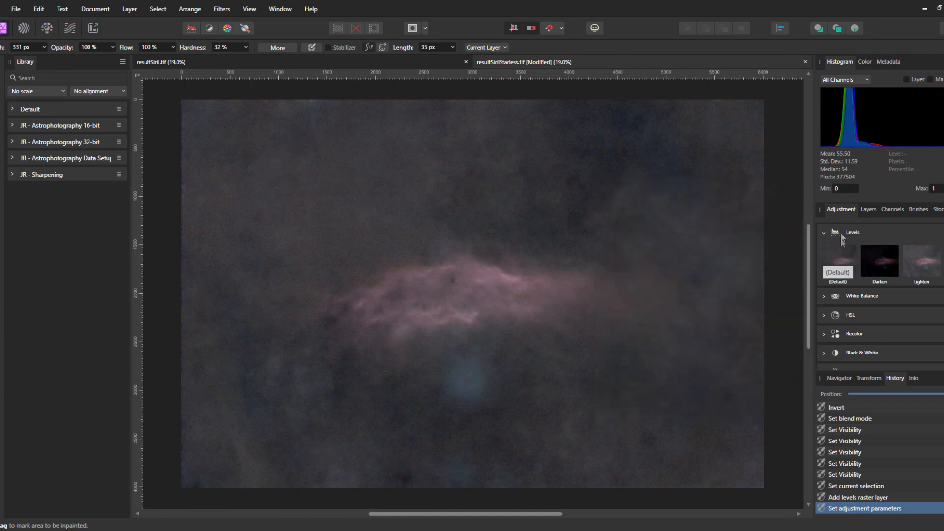
- Add a Curves adjustment with points at about (0.102, 0.06) and (0.295, 0.311), and merge it into the Starless layer
scroll(848, 304, "down", 5)
scroll(848, 305, "down", 3)
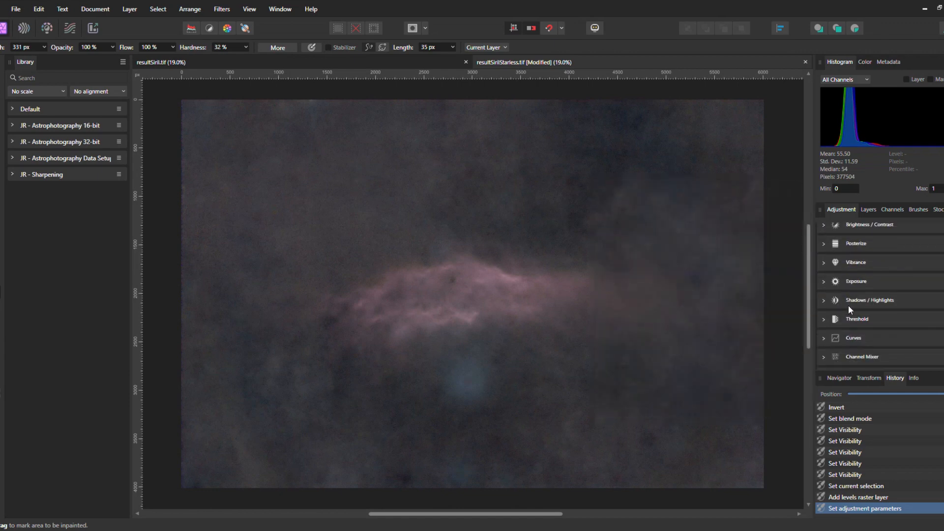
left_click(852, 291)
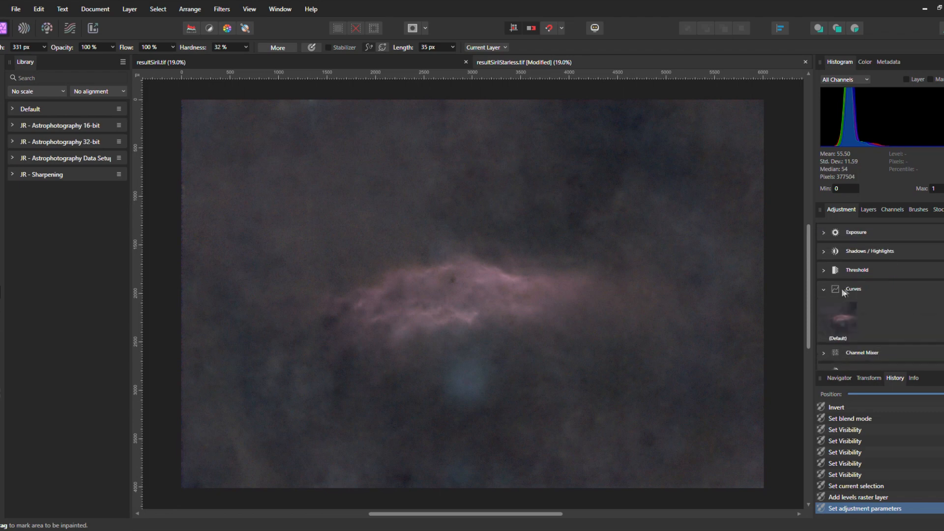
left_click(839, 317)
left_click_drag(619, 347, 622, 357)
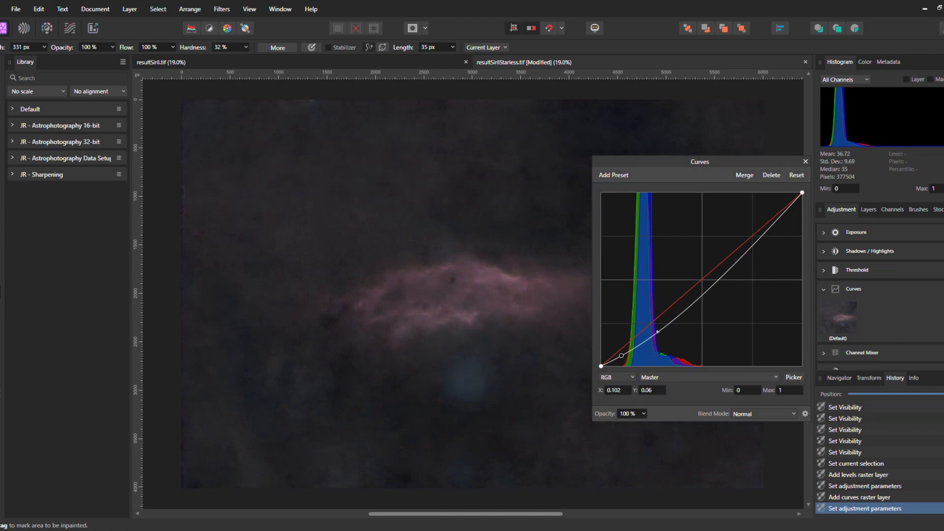
left_click_drag(666, 324, 661, 316)
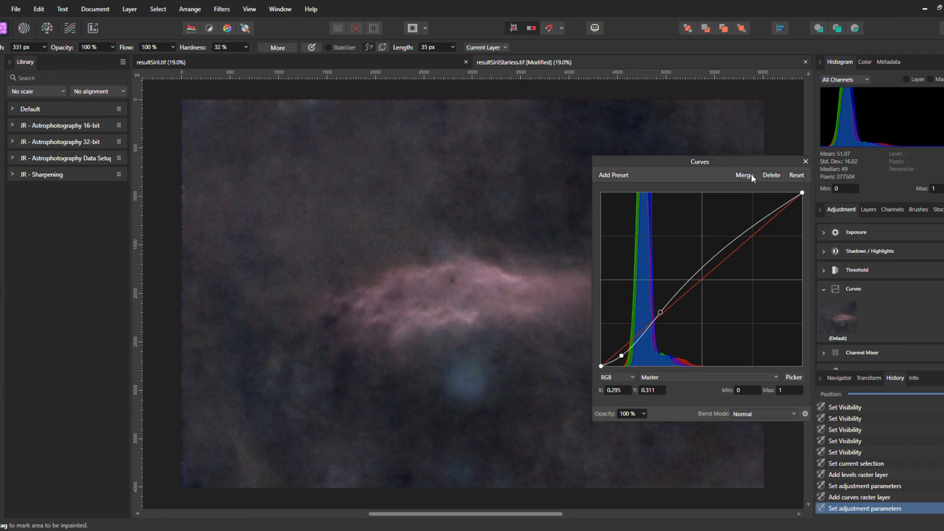
key("ctrl+e")
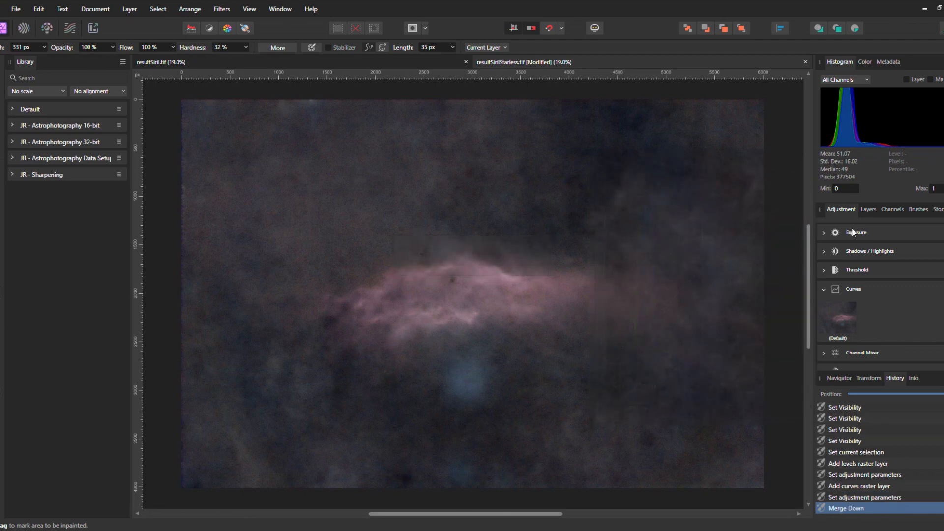
- Expand the Starless layer and review the settings of its nested Levels adjustment
left_click(867, 212)
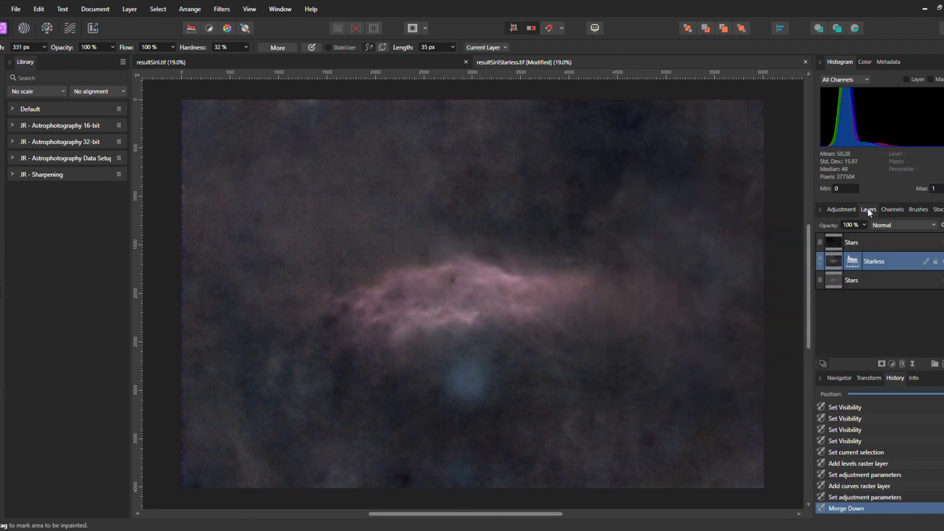
left_click(820, 265)
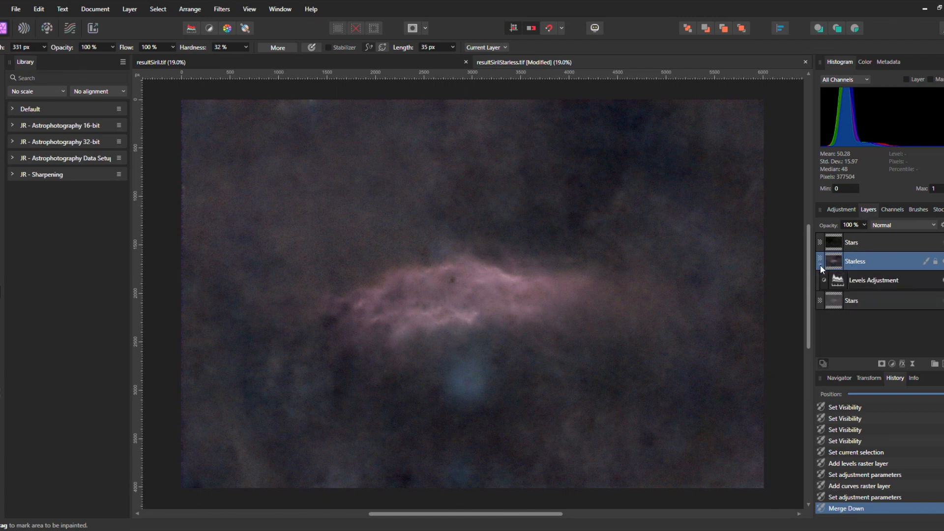
double_click(838, 284)
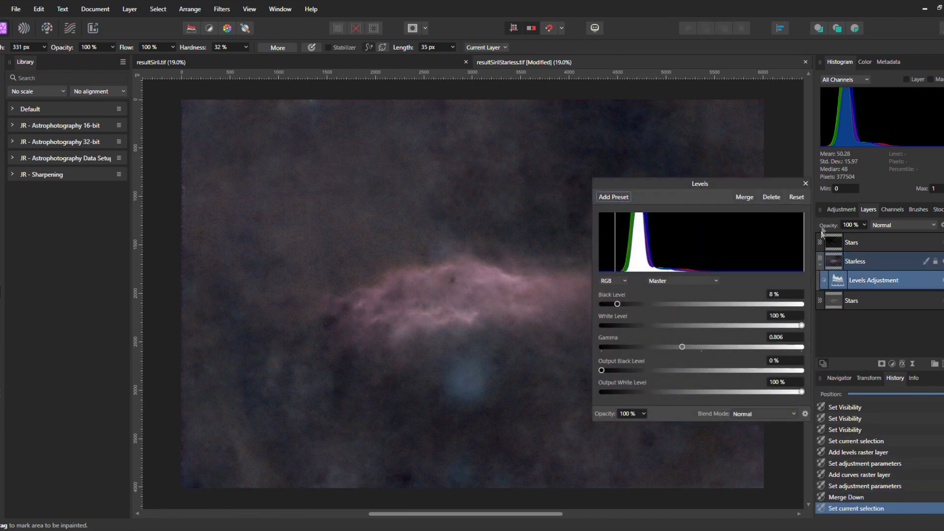
left_click(805, 184)
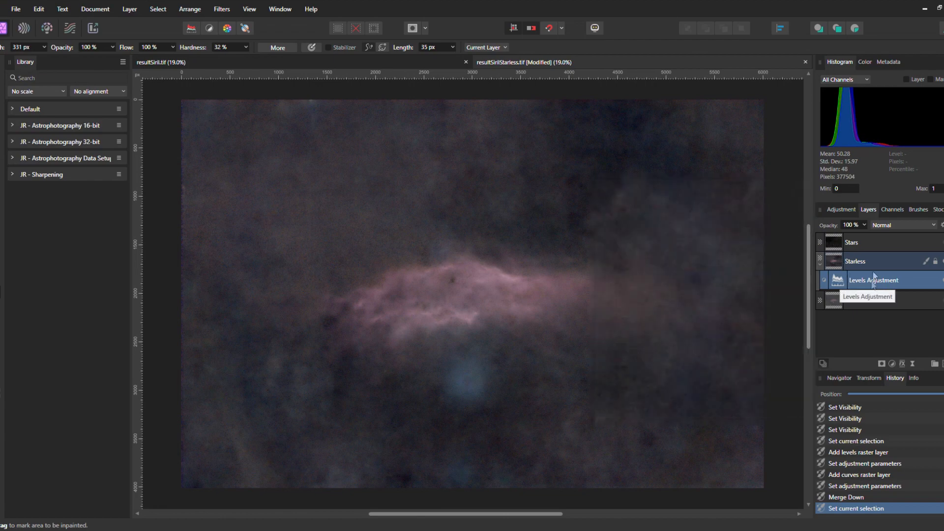
- Select the Starless layer and add a default Color Balance adjustment to it
left_click(845, 210)
left_click(867, 210)
left_click(861, 264)
left_click(843, 211)
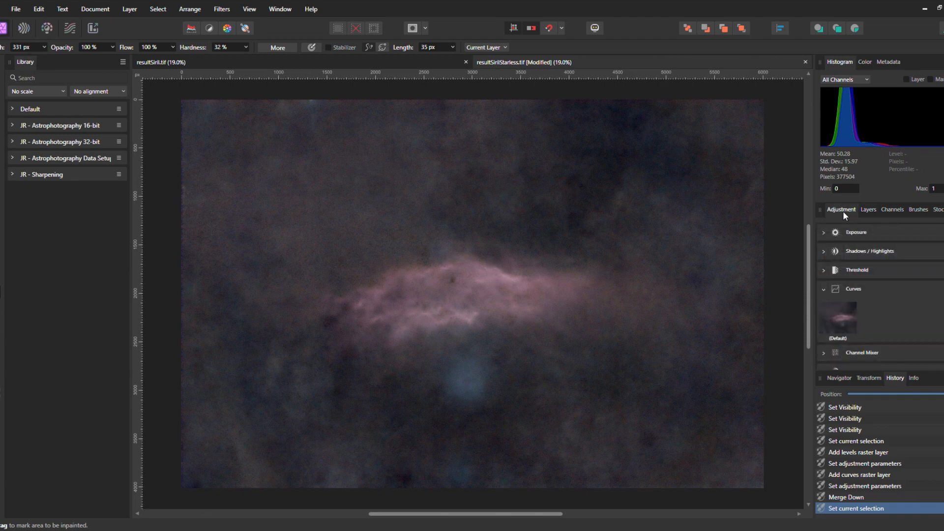
scroll(851, 330, "down", 5)
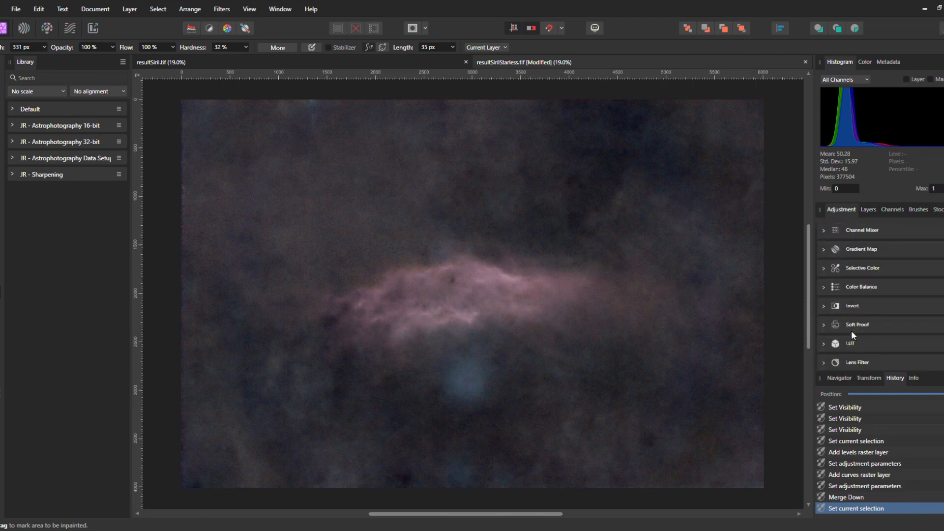
left_click(855, 288)
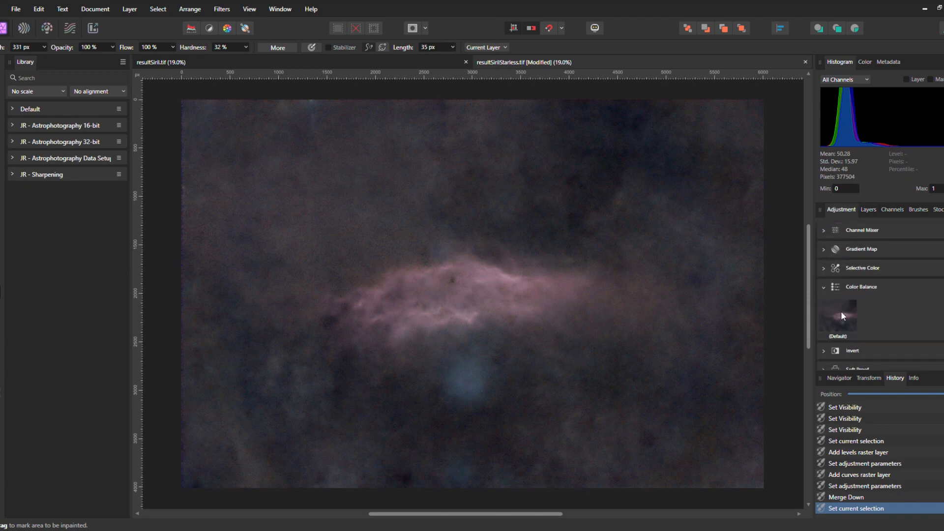
left_click(841, 314)
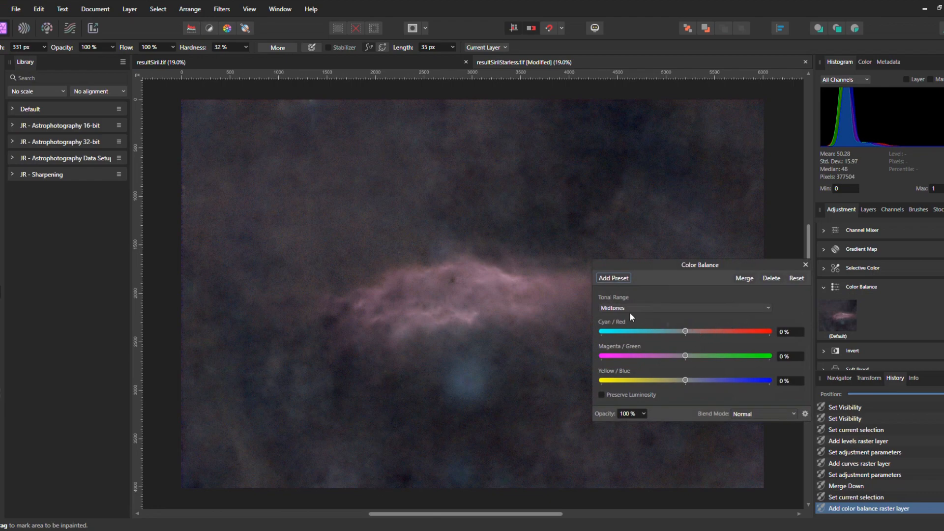
- Set the Color Balance adjustment's midtones Cyan/Red value to 17%
left_click_drag(686, 331, 728, 334)
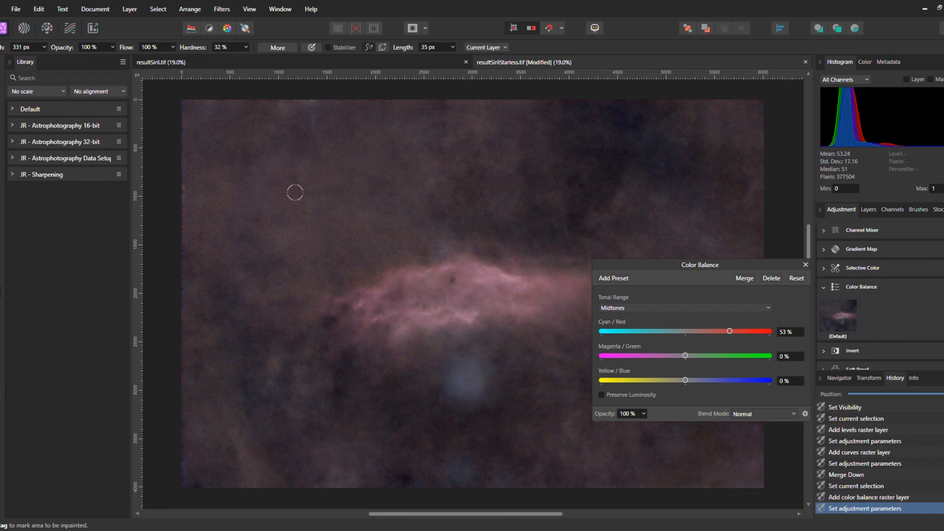
left_click_drag(730, 331, 700, 332)
left_click(805, 264)
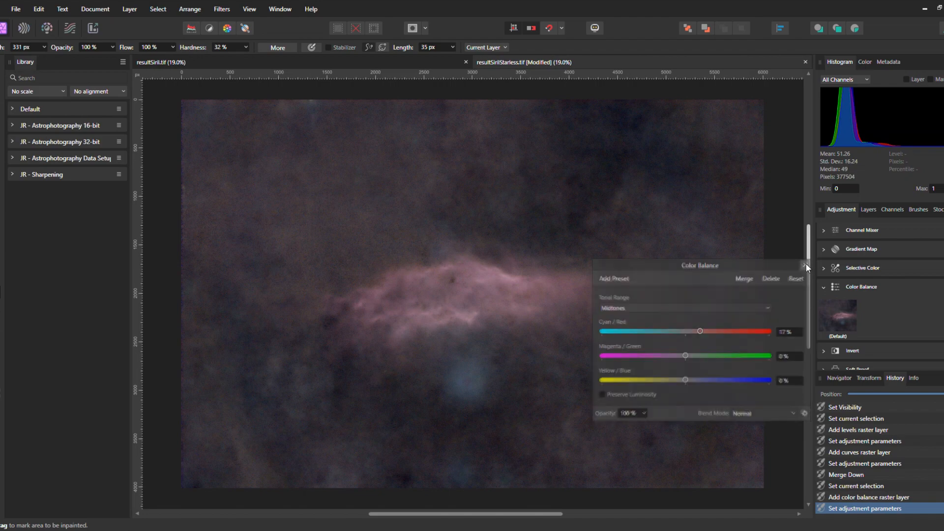
left_click(869, 208)
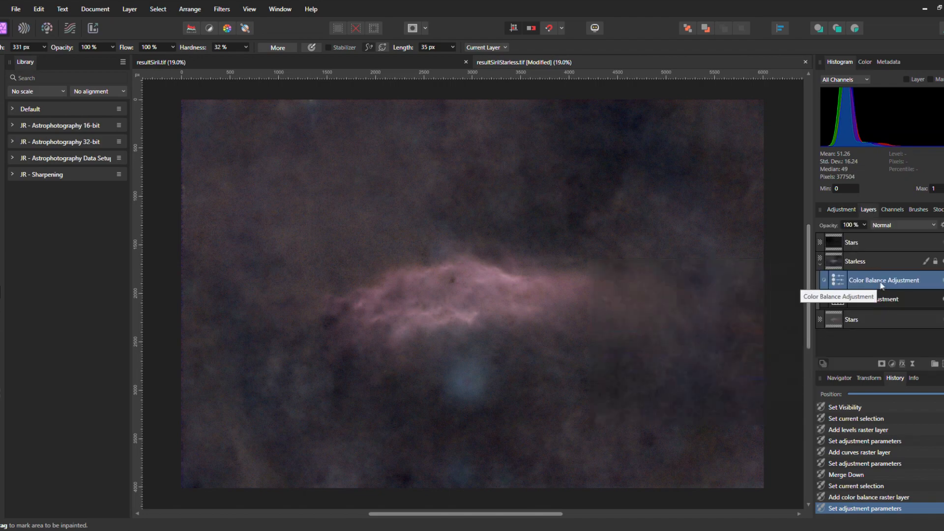
- Add a default Channel Mixer adjustment and set its Red output channel to 111% red and 17% blue
left_click(841, 210)
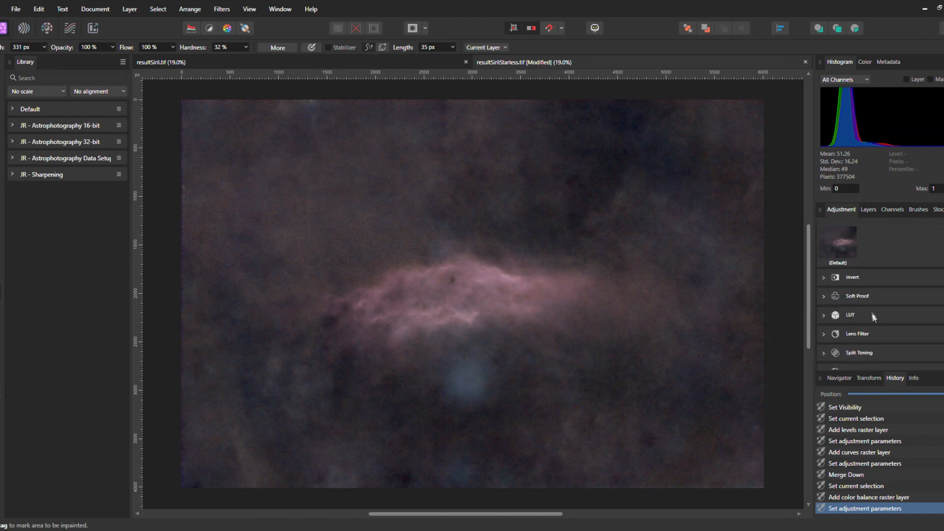
scroll(874, 321, "up", 5)
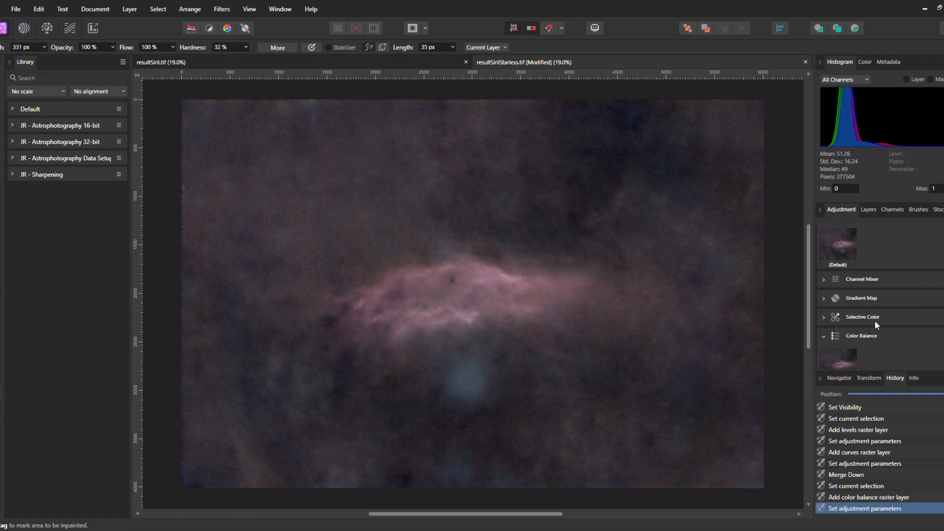
left_click(869, 280)
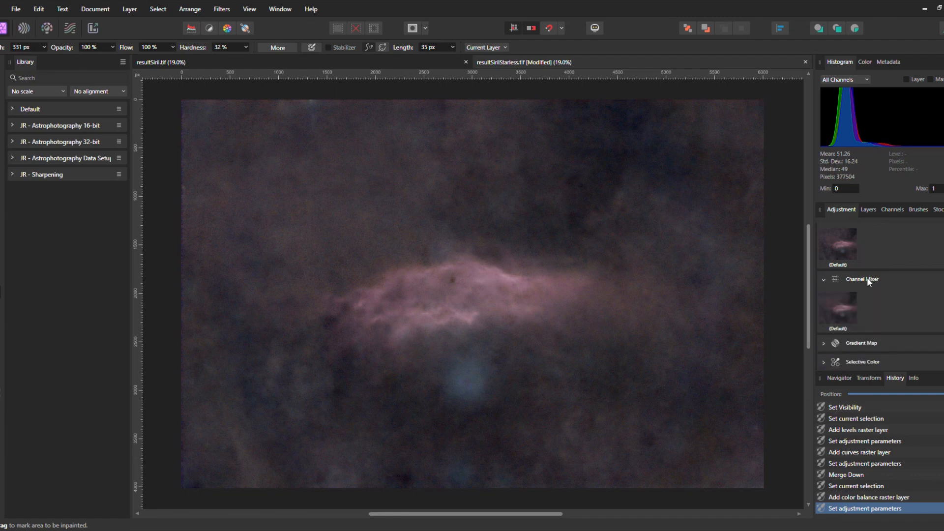
left_click(848, 302)
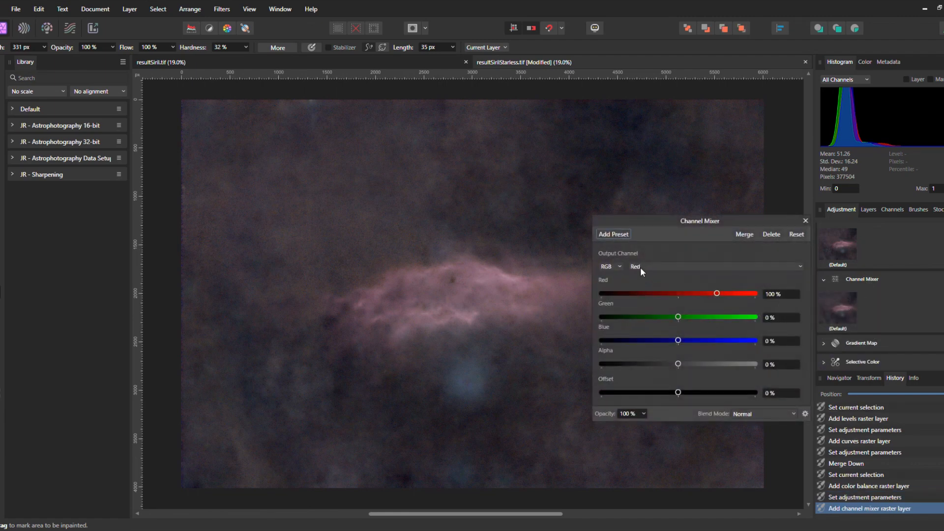
left_click_drag(717, 294, 721, 294)
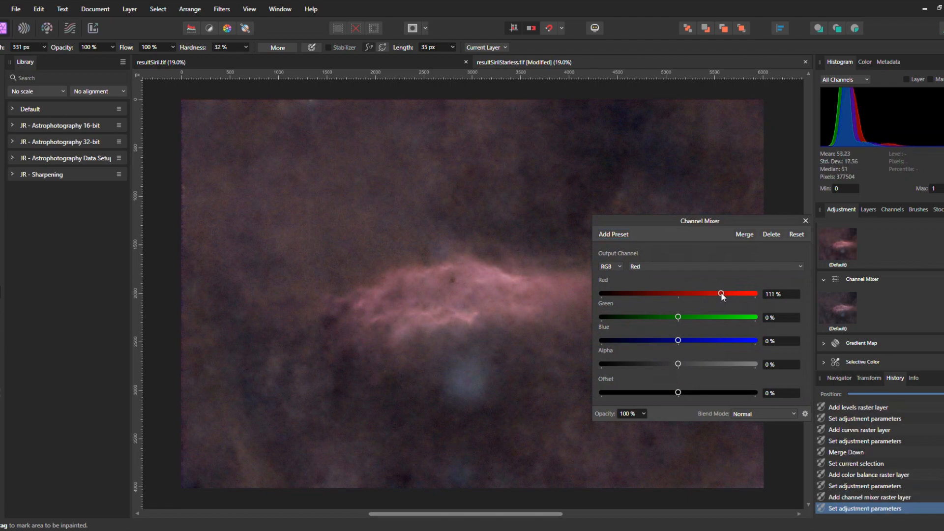
left_click_drag(679, 317, 684, 340)
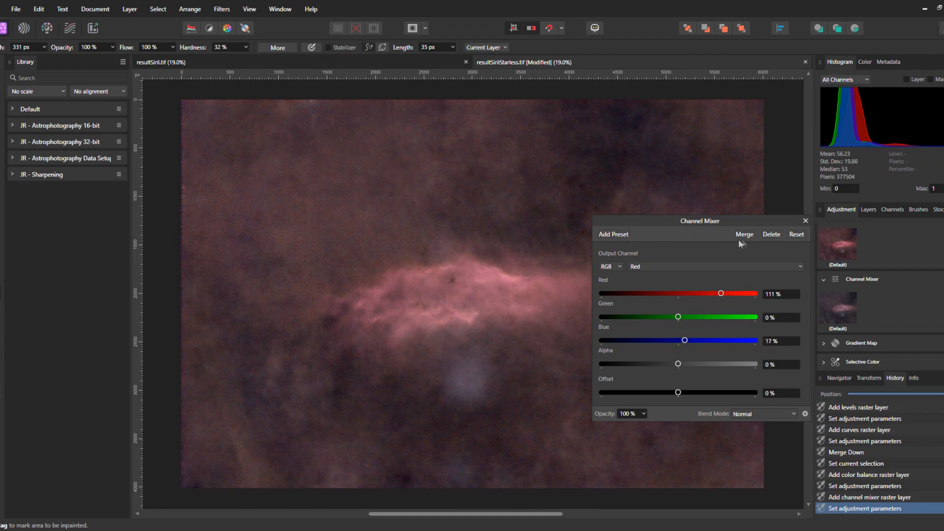
left_click(805, 221)
- Make the uppermost Stars layer visible and select it
left_click(868, 209)
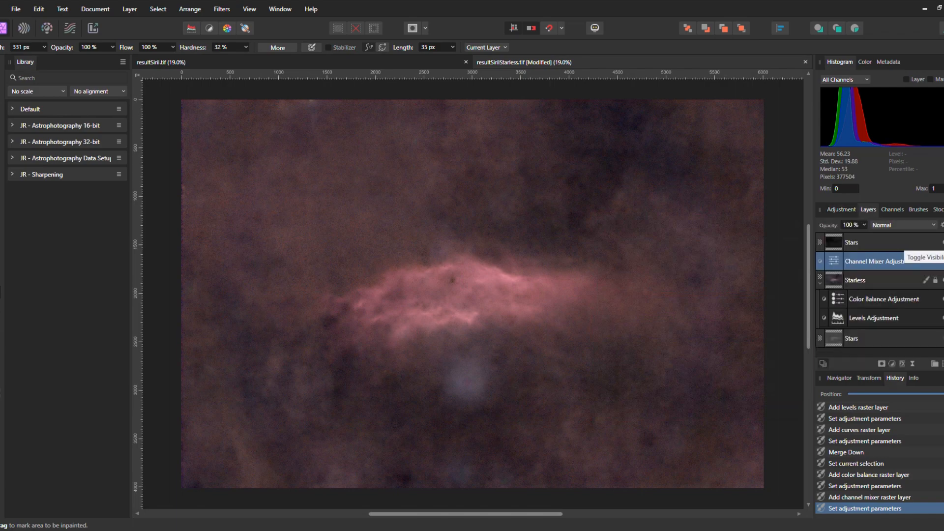
left_click(942, 243)
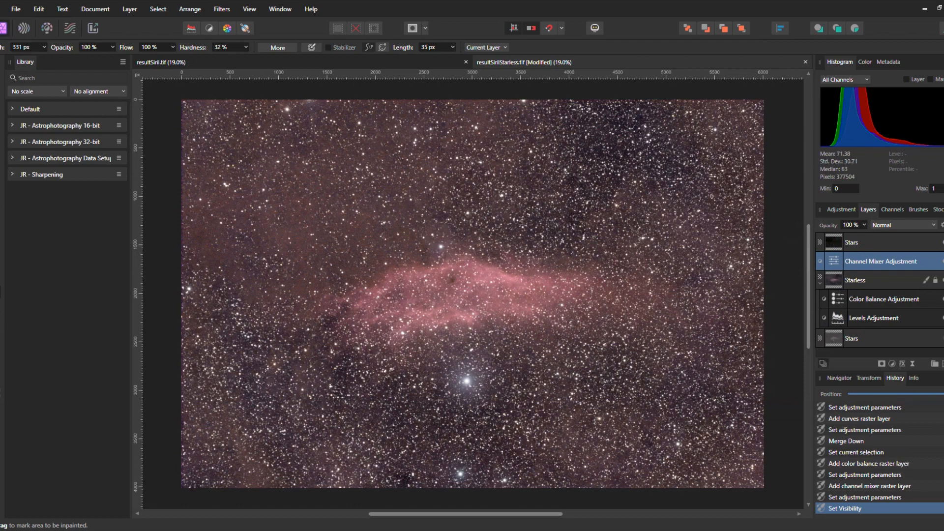
left_click(880, 244)
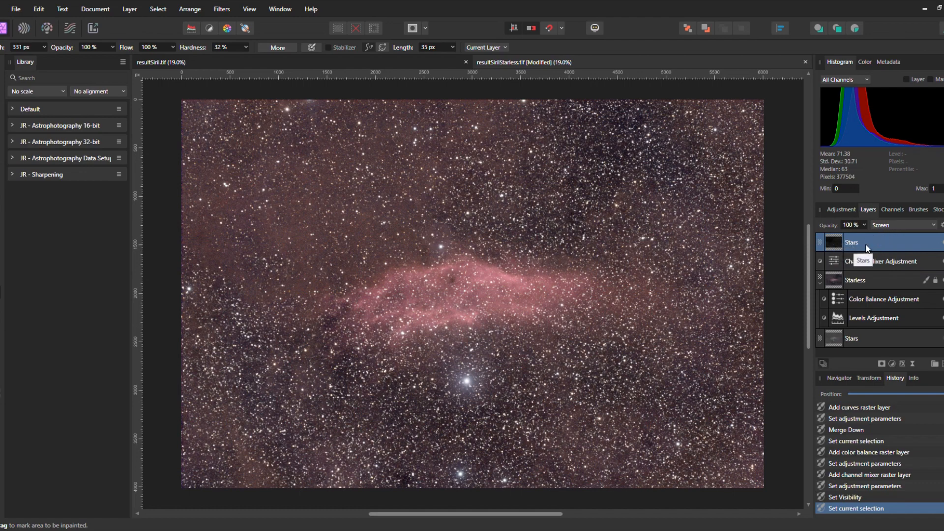
left_click(841, 209)
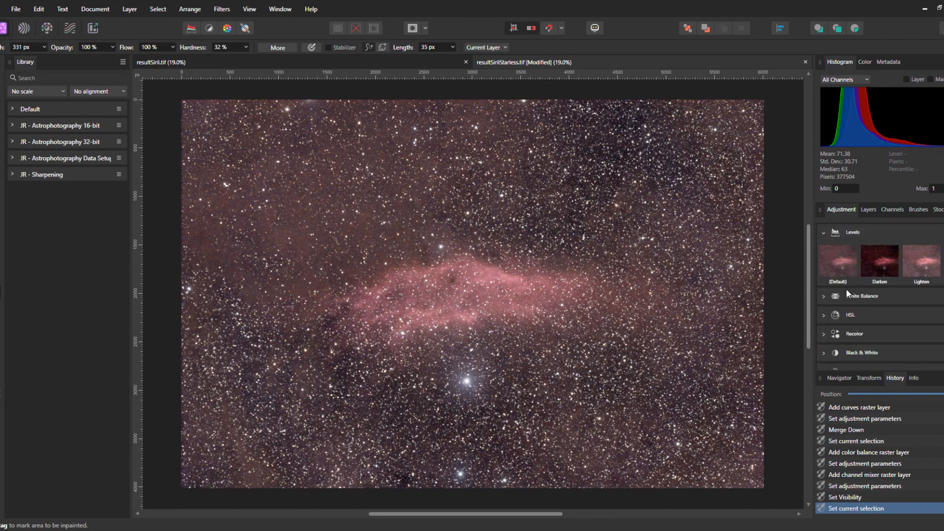
left_click(842, 259)
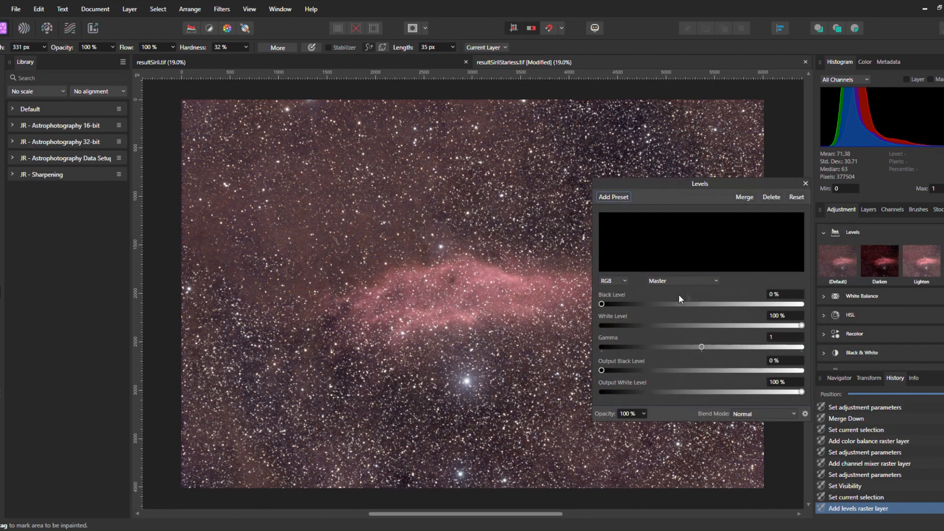
mouse_move(603, 303)
left_mouse_down()
mouse_move(698, 300)
mouse_move(601, 303)
left_mouse_up()
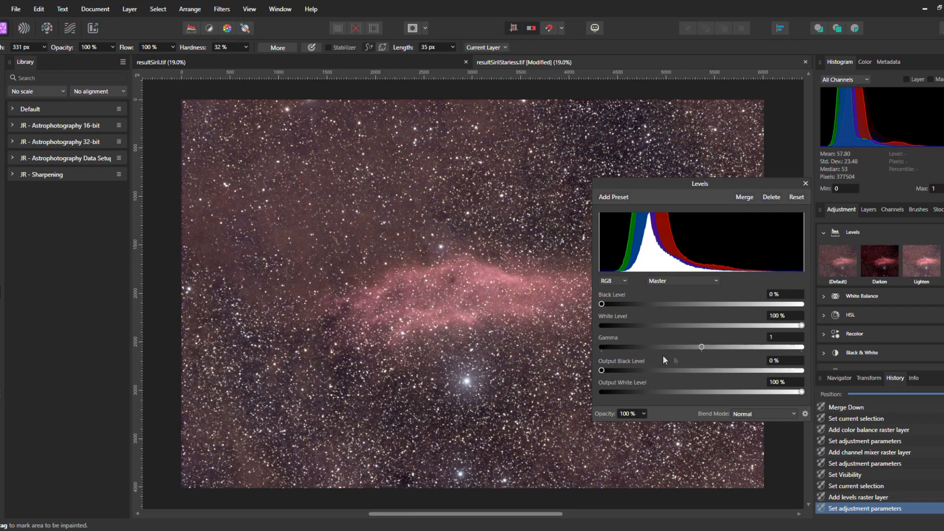
mouse_move(713, 345)
left_mouse_down()
mouse_move(750, 351)
mouse_move(703, 350)
left_mouse_up()
mouse_move(800, 326)
left_mouse_down()
mouse_move(610, 325)
mouse_move(810, 329)
left_mouse_up()
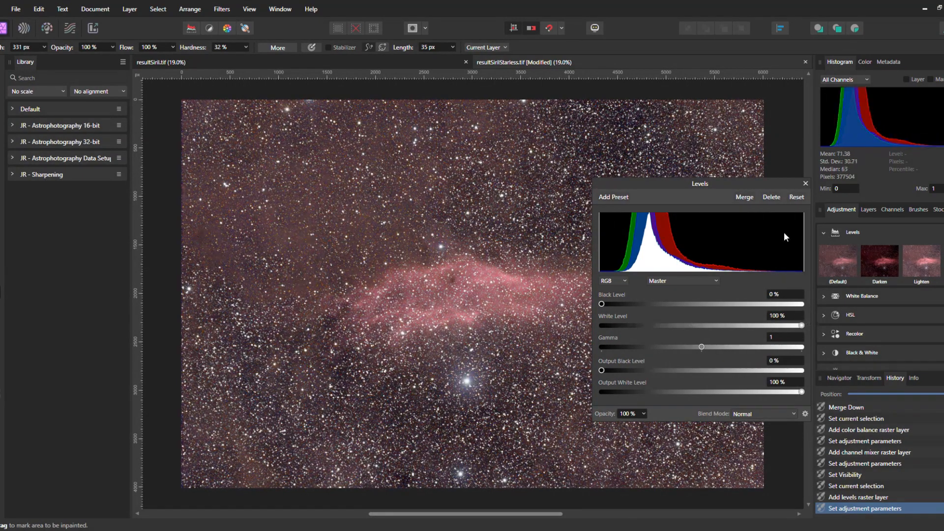
left_click(770, 197)
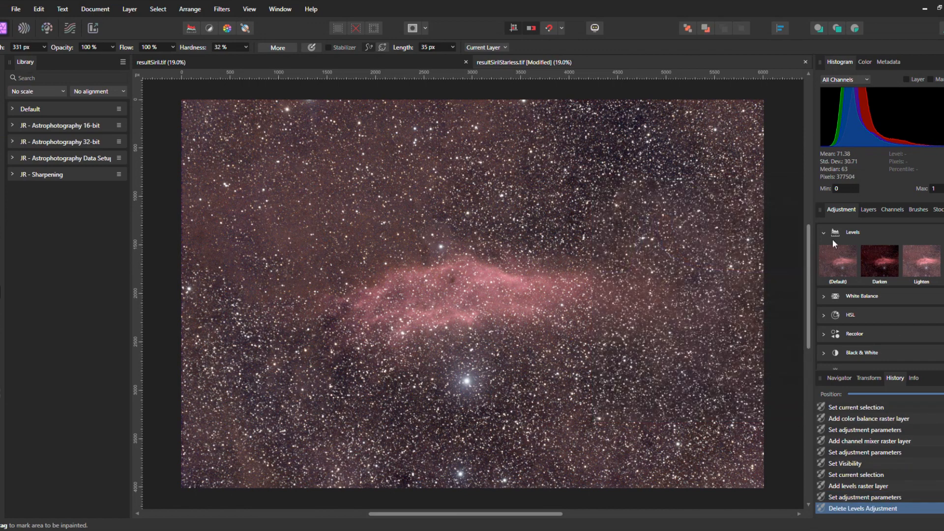
- Add a Curves adjustment to the upper Stars layer with points at about (0.076, 0.013) and (0.488, 0.181)
scroll(845, 290, "down", 5)
scroll(846, 291, "down", 5)
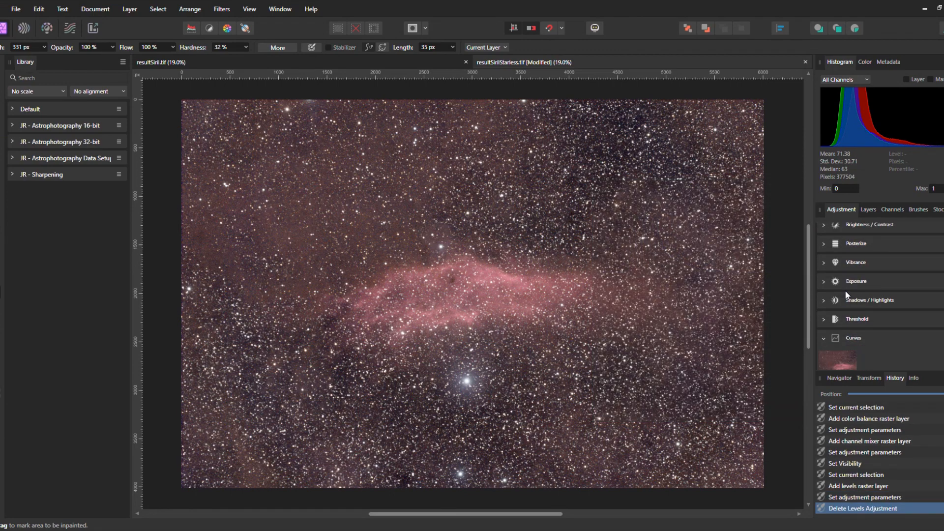
left_click(848, 313)
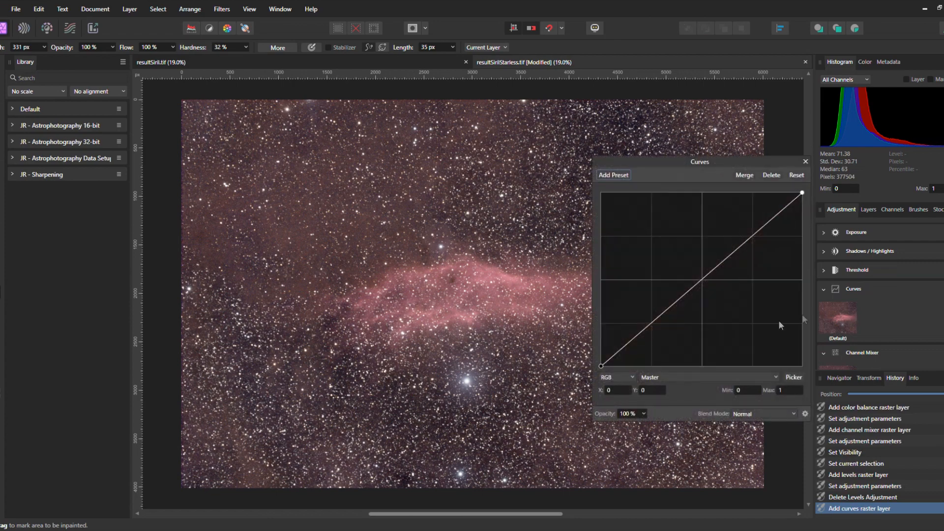
left_click_drag(620, 349, 616, 360)
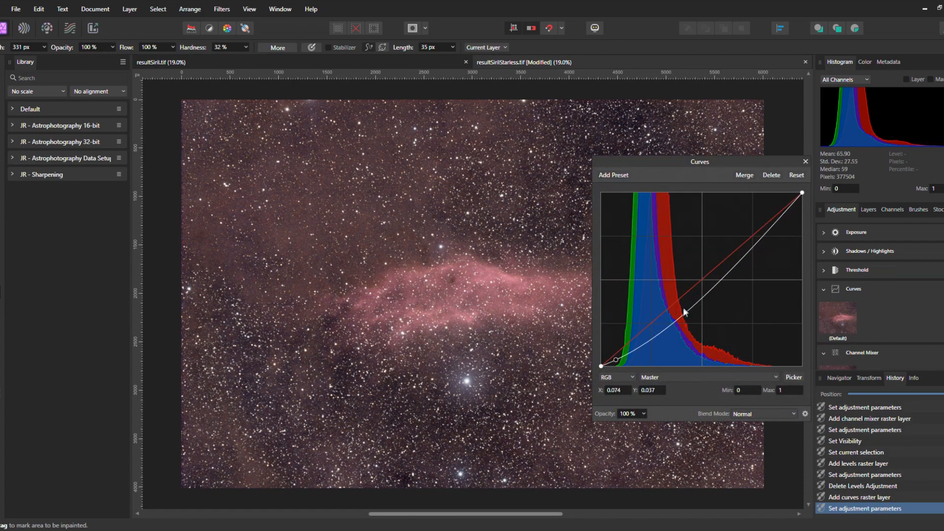
left_click_drag(694, 303, 699, 334)
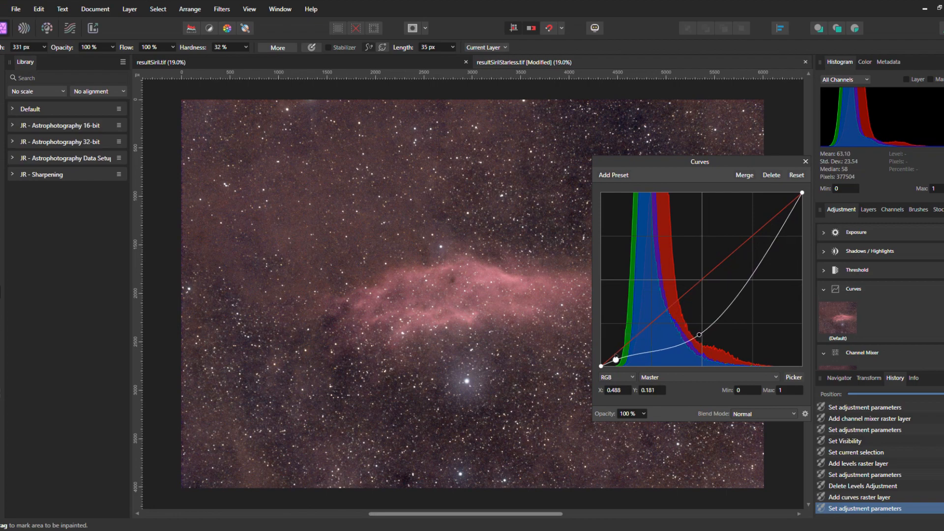
left_click_drag(617, 361, 616, 364)
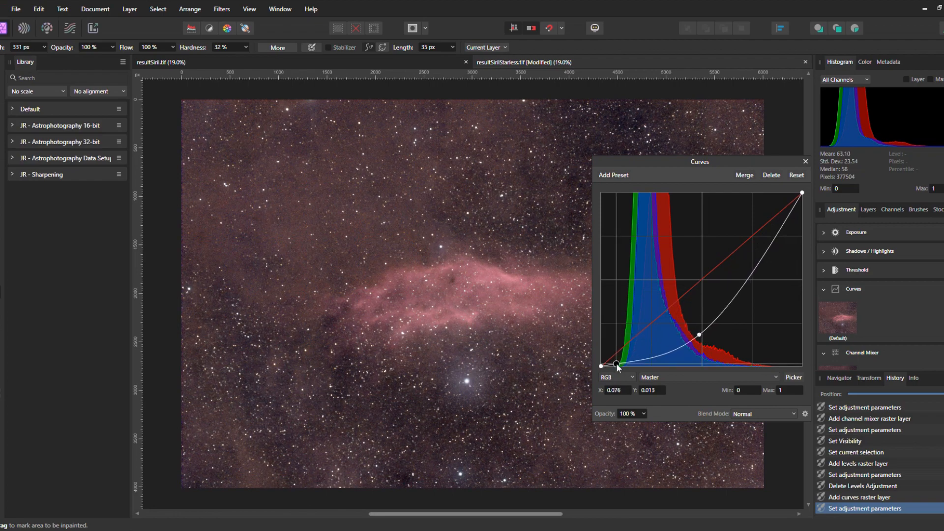
left_click(805, 163)
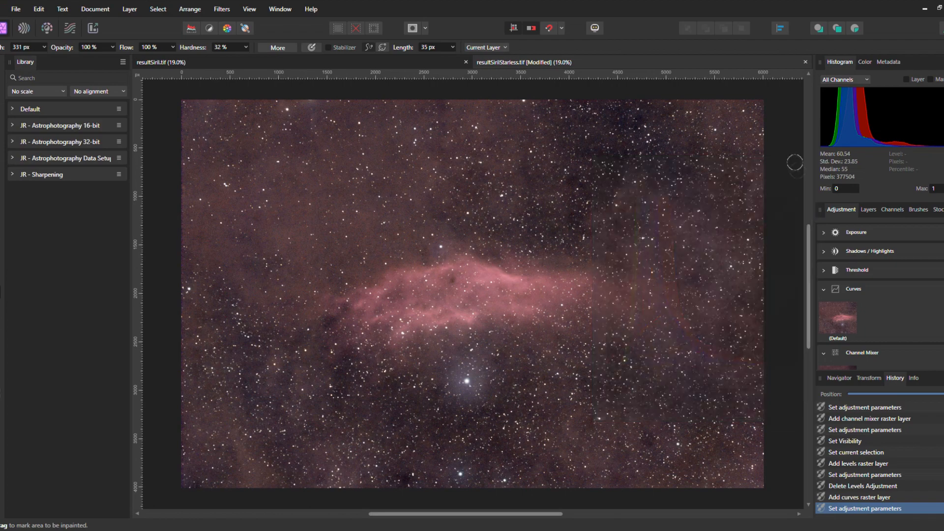
- Review the curve of the Curves adjustment nested under the upper Stars layer
left_click(868, 210)
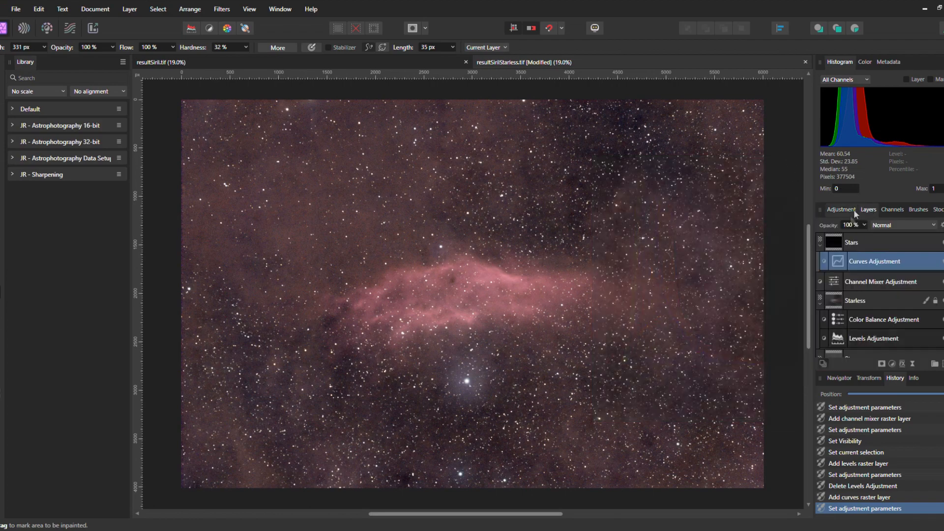
double_click(838, 263)
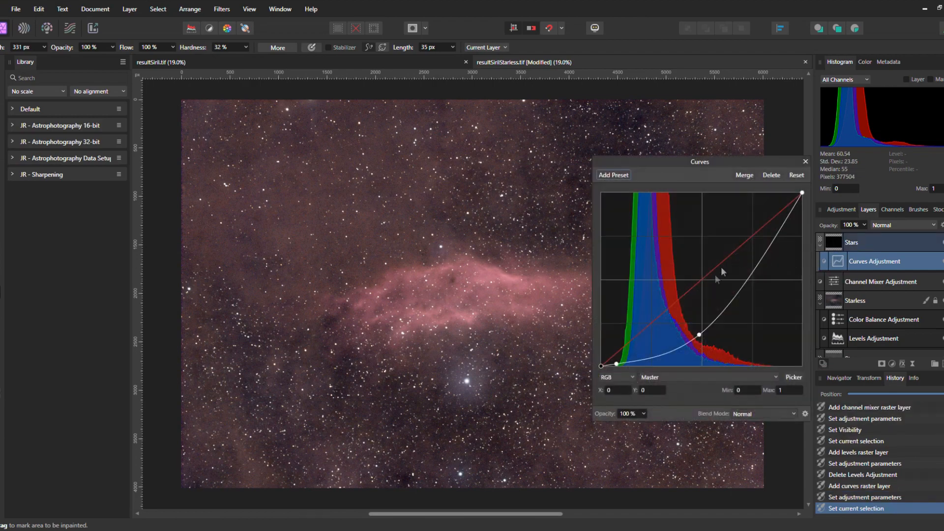
left_click(805, 162)
- Set the upper Stars layer's source blend range to 17.2% output at 0% input, and add a point at 40.4% input, 26.9% output
left_click(871, 242)
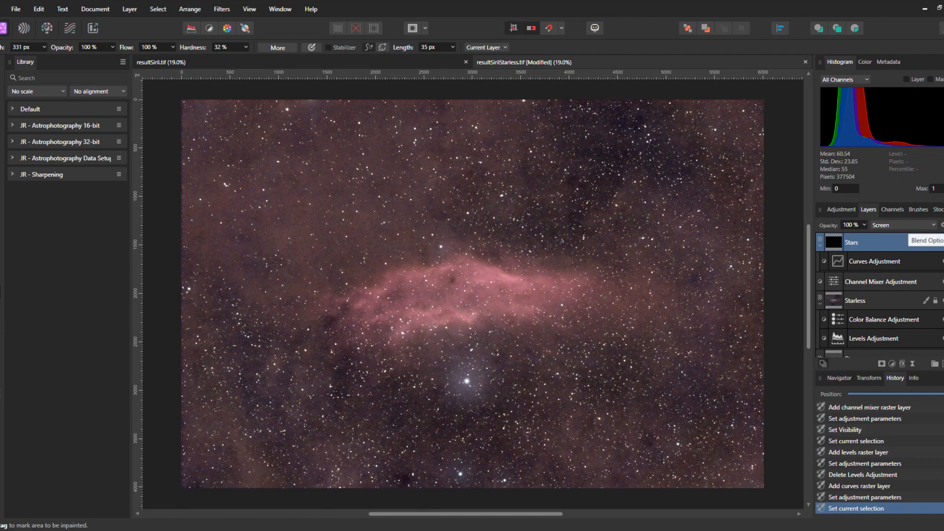
left_click(942, 225)
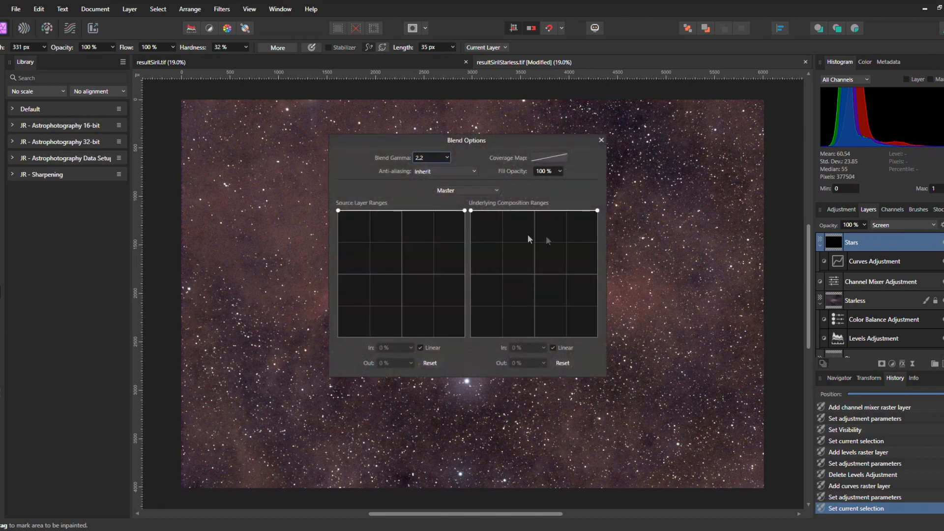
left_click_drag(480, 148, 785, 98)
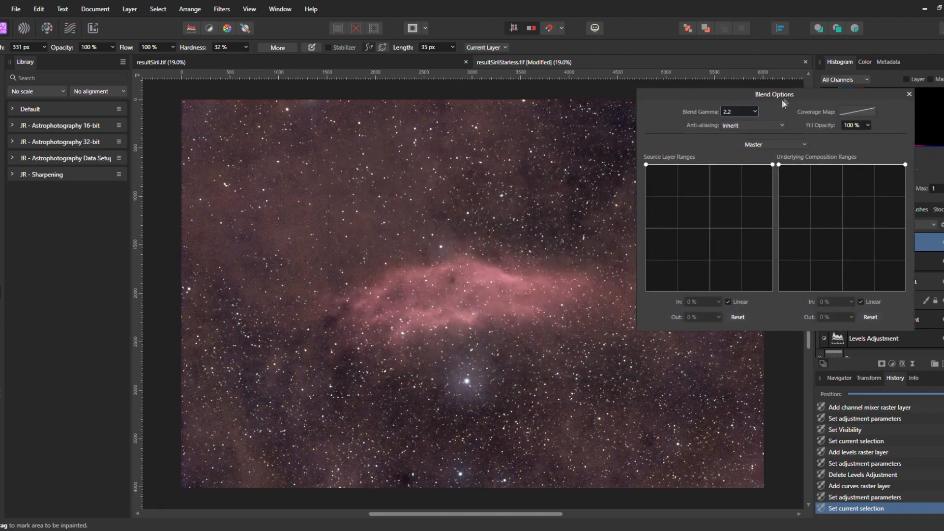
left_click_drag(645, 165, 648, 272)
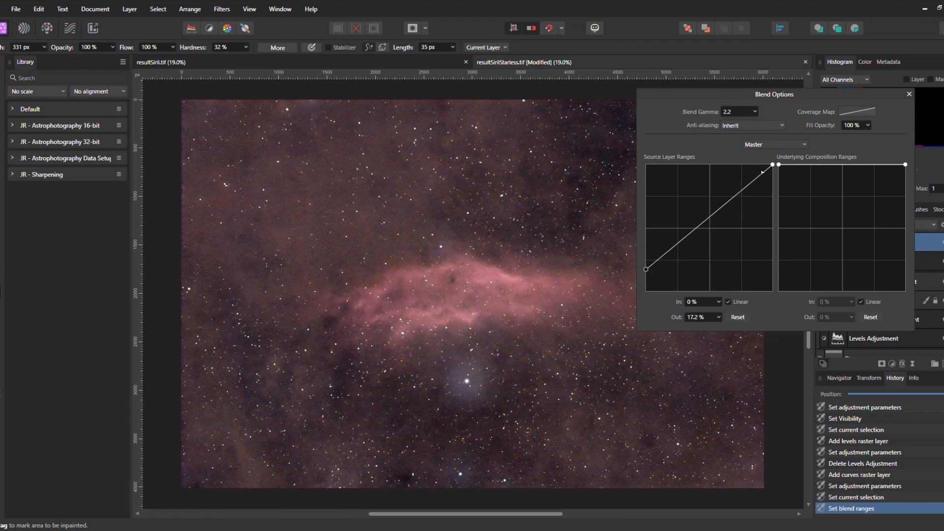
mouse_move(770, 165)
left_mouse_down()
mouse_move(763, 295)
mouse_move(759, 169)
mouse_move(779, 167)
left_mouse_up()
left_click_drag(695, 228, 697, 256)
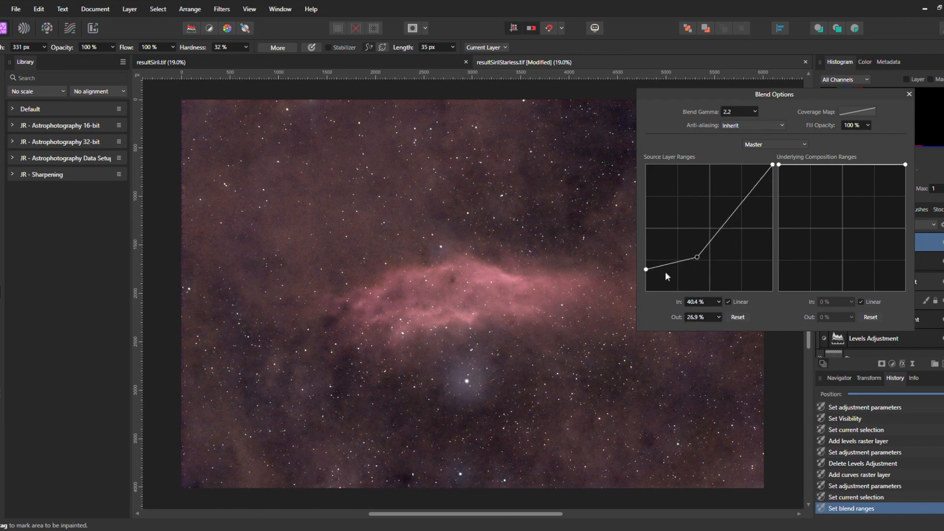
left_click(908, 94)
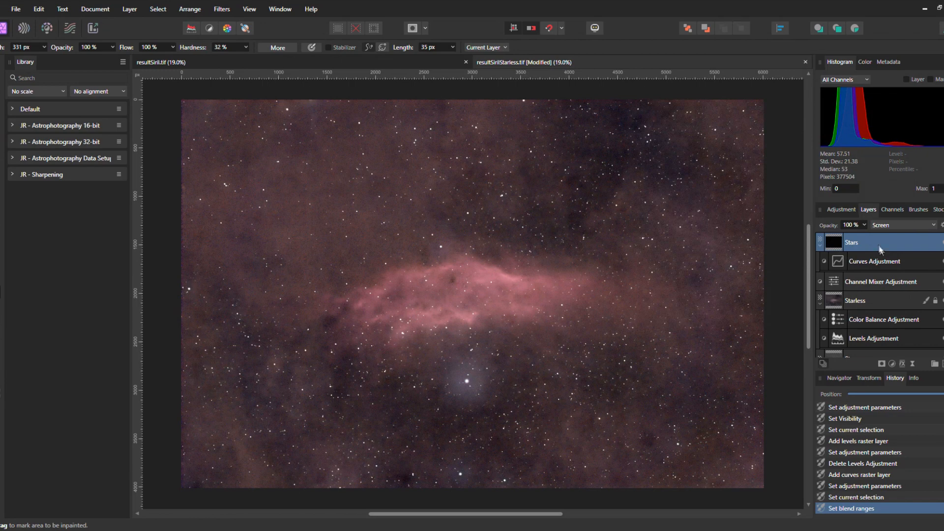
- Add a Levels adjustment to the Starless layer with the black level at 5% and gamma at about 1.122
left_click(864, 302)
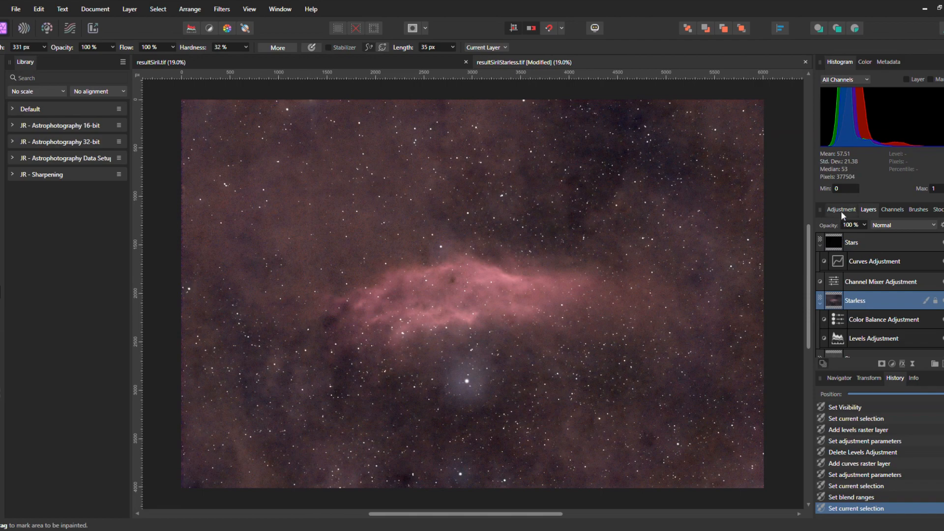
left_click(841, 209)
mouse_move(848, 282)
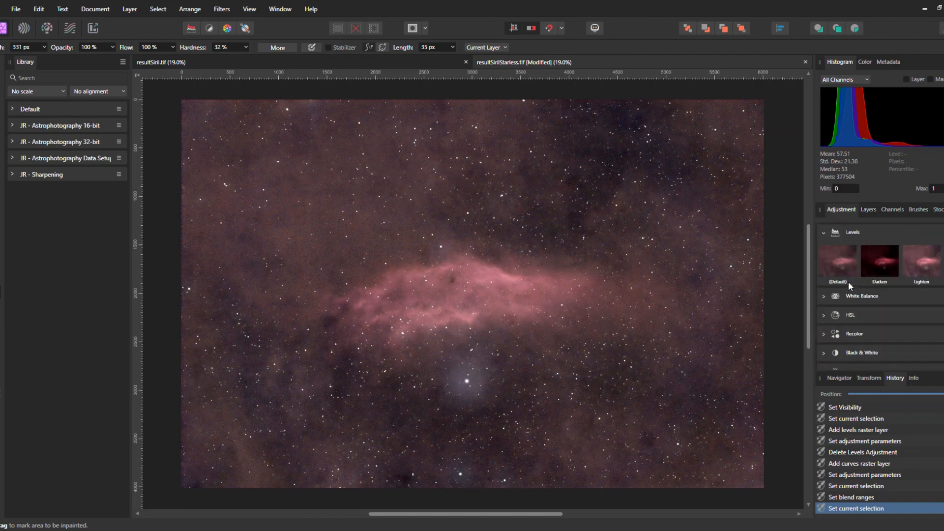
left_click(842, 265)
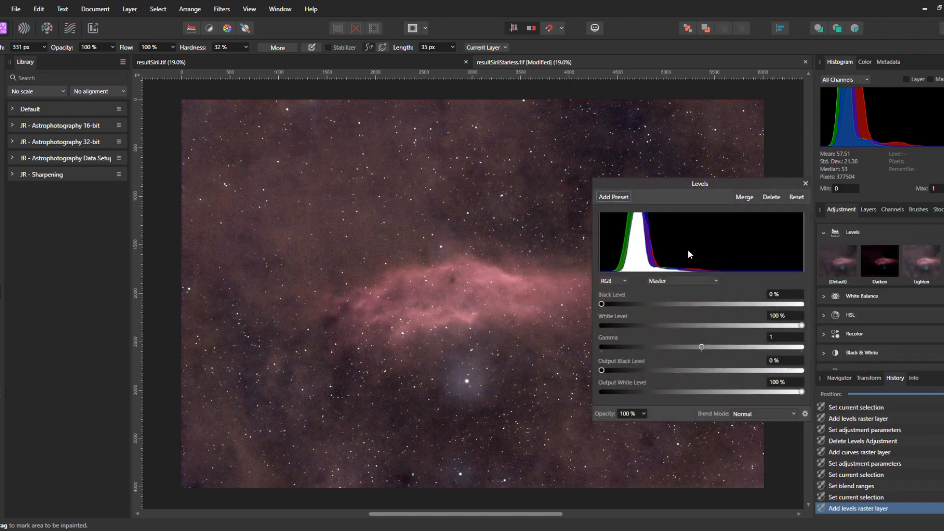
left_click_drag(603, 303, 610, 303)
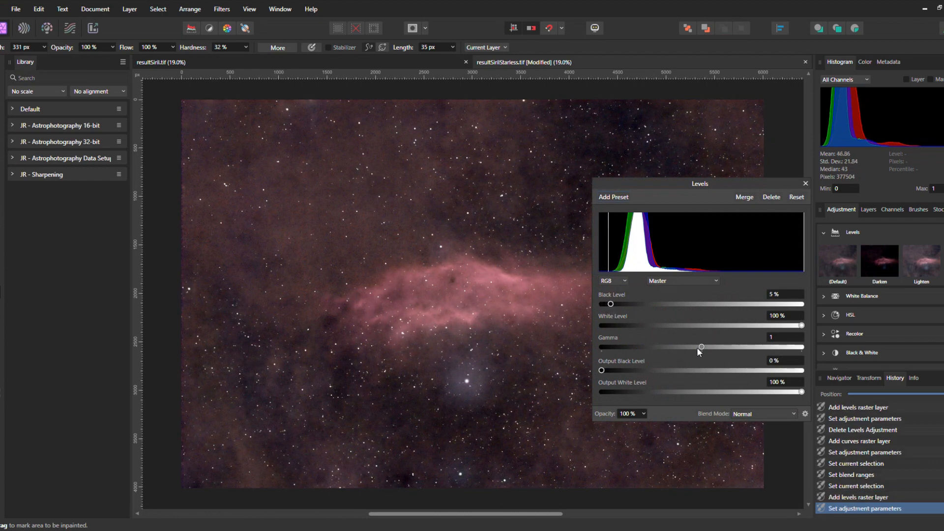
left_click_drag(703, 347, 714, 347)
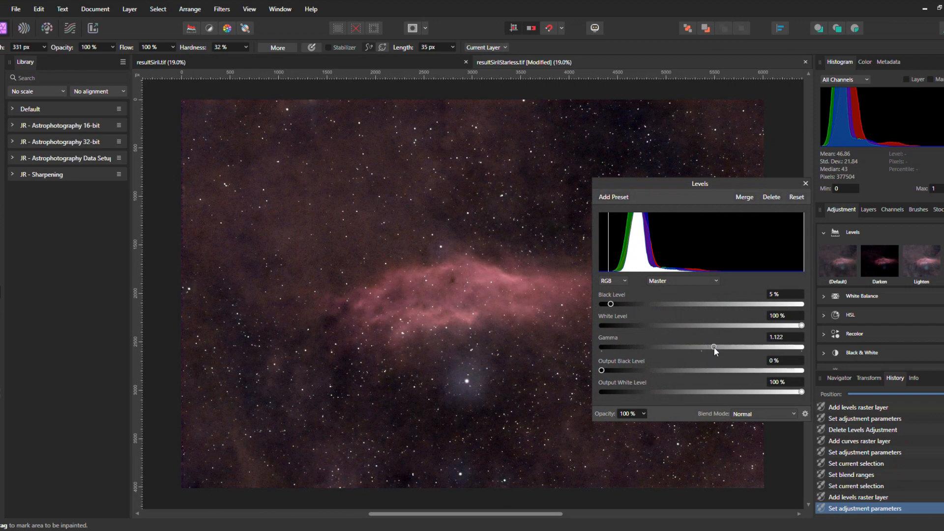
left_click(805, 184)
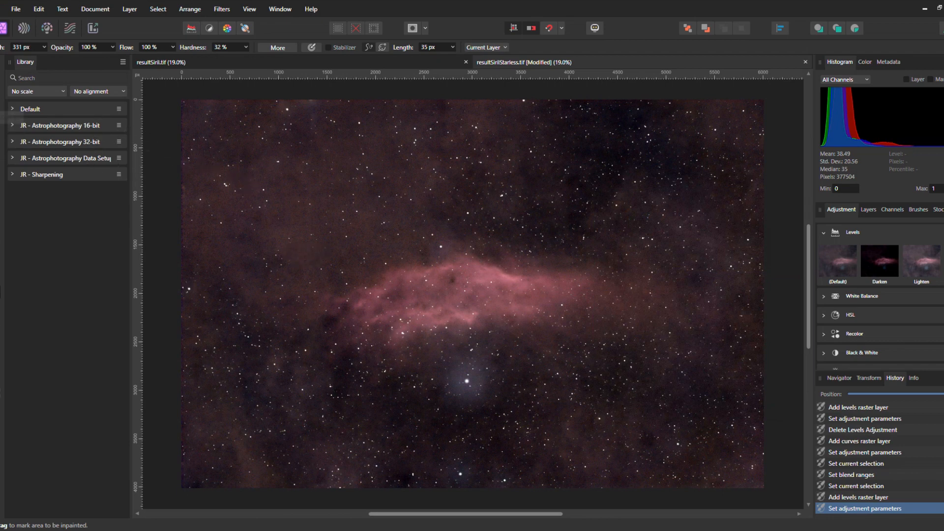
key("c")
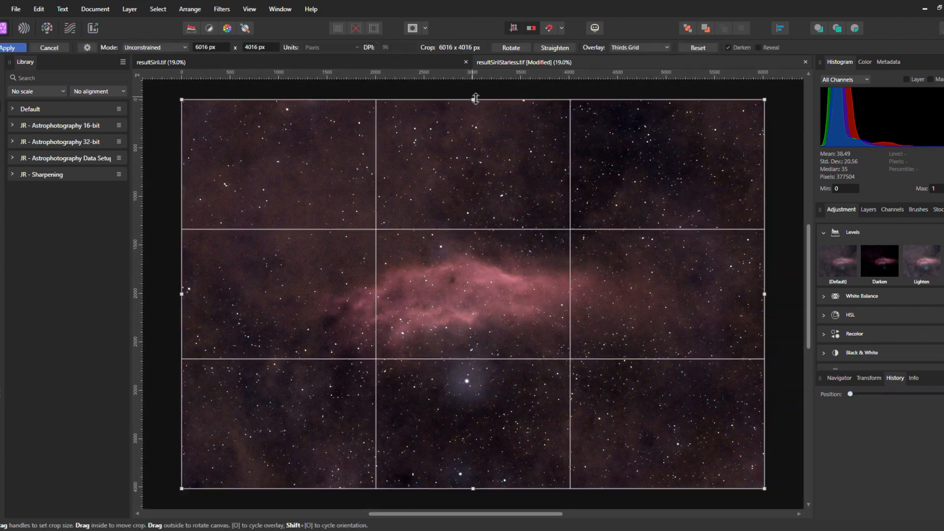
left_click_drag(477, 101, 477, 173)
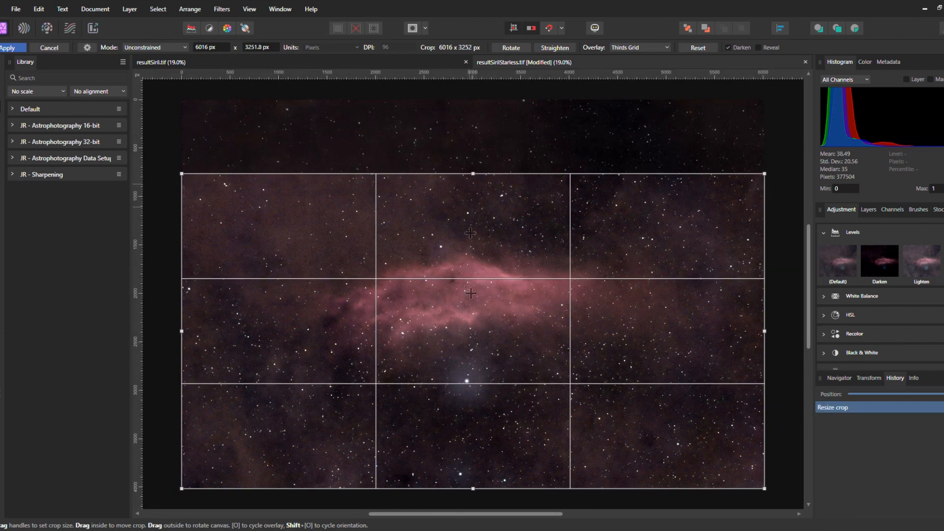
mouse_move(475, 487)
left_mouse_down()
mouse_move(472, 451)
mouse_move(474, 490)
left_mouse_up()
left_click_drag(473, 174, 477, 101)
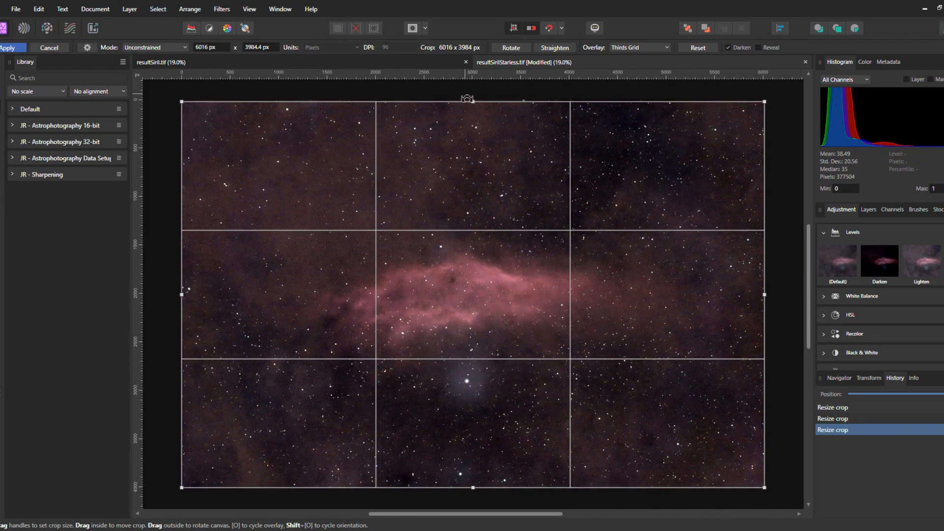
left_click_drag(474, 97, 273, 102)
left_click_drag(508, 95, 474, 99)
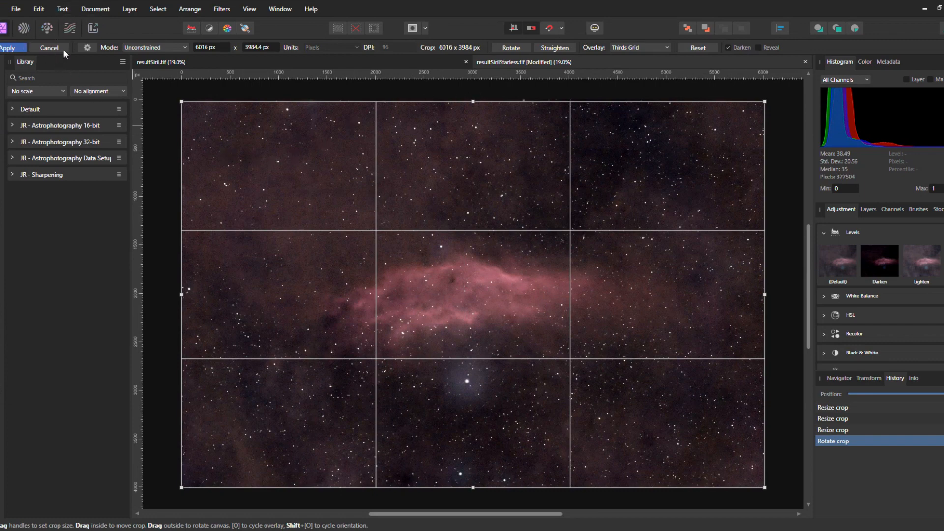
key("Return")
- Flip the canvas vertically and rotate the image within a crop frame until the nebula stands nearly upright
left_click(95, 9)
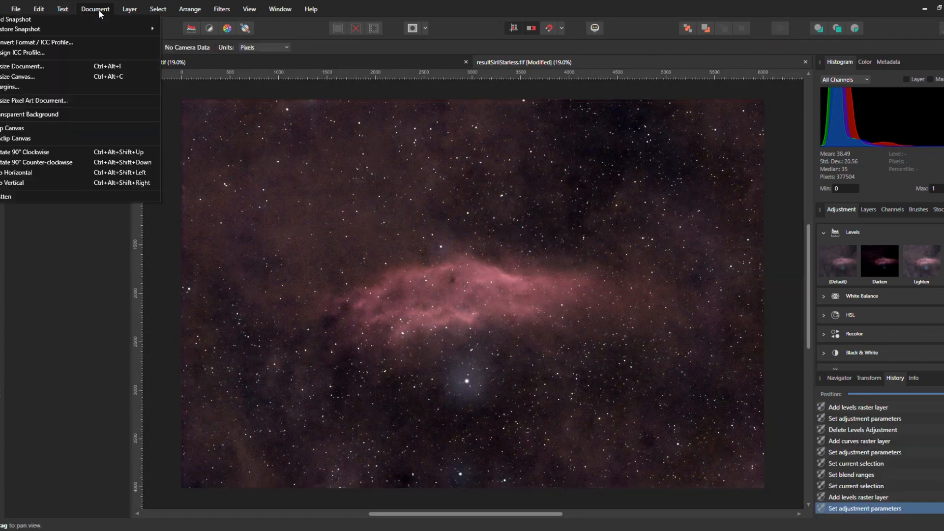
left_click(75, 185)
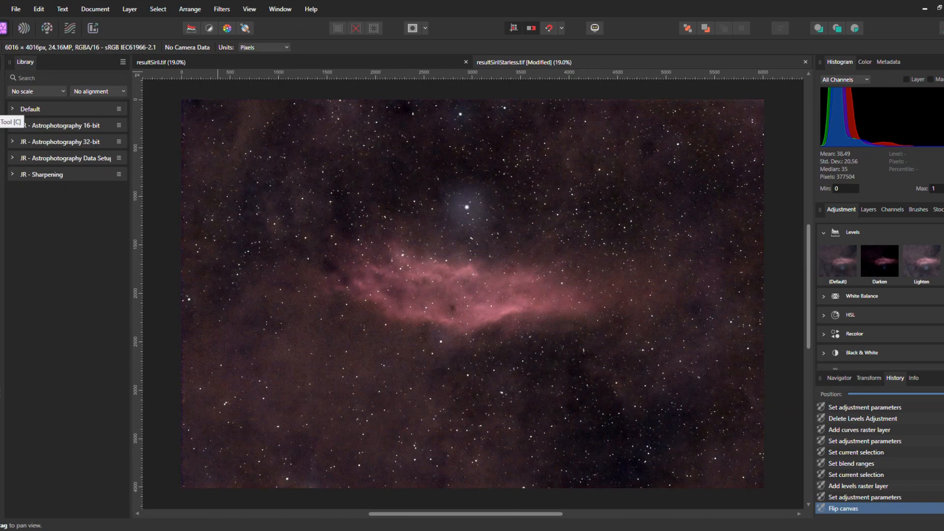
left_click(0, 110)
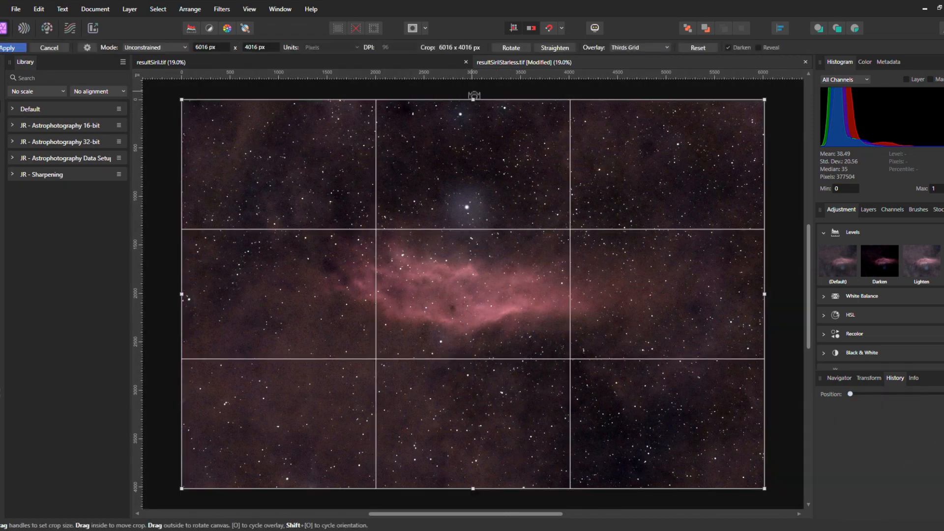
key("o")
left_click_drag(483, 93, 689, 235)
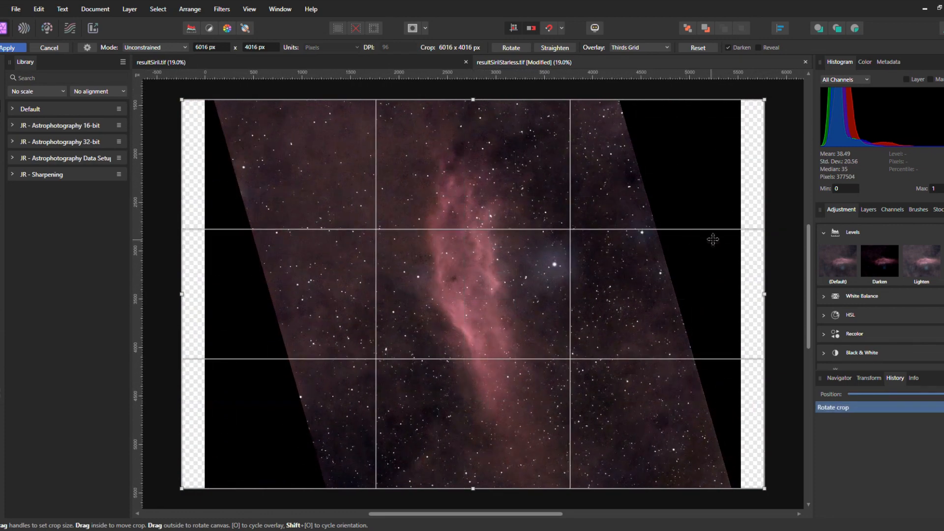
- Narrow the crop around the upright nebula to about 2975 × 3932 px, excluding the empty corners, and apply it
left_click_drag(768, 299, 618, 295)
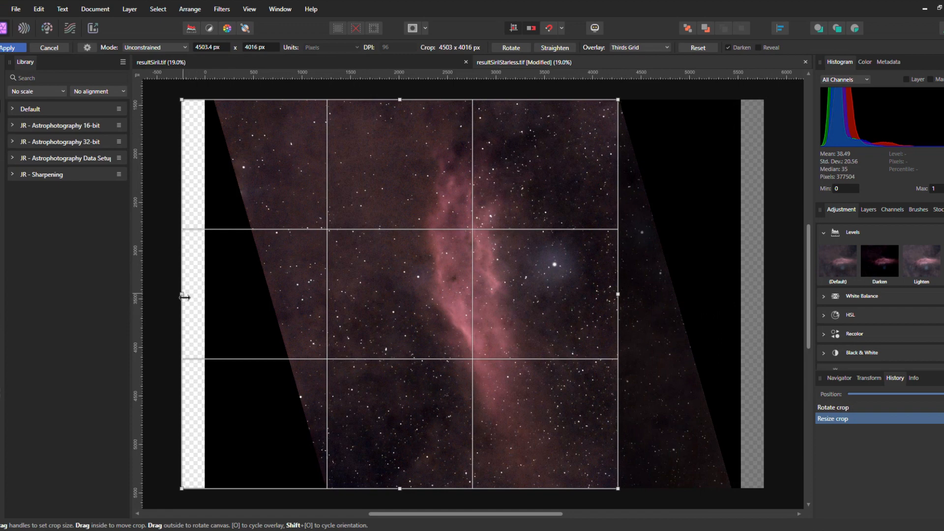
left_click_drag(182, 297, 329, 295)
left_click_drag(478, 105, 478, 108)
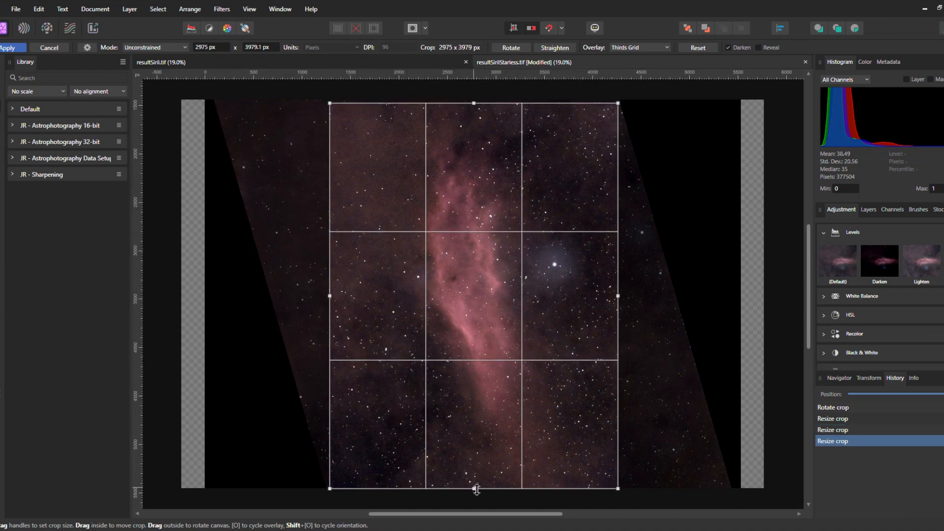
left_click_drag(478, 487, 477, 483)
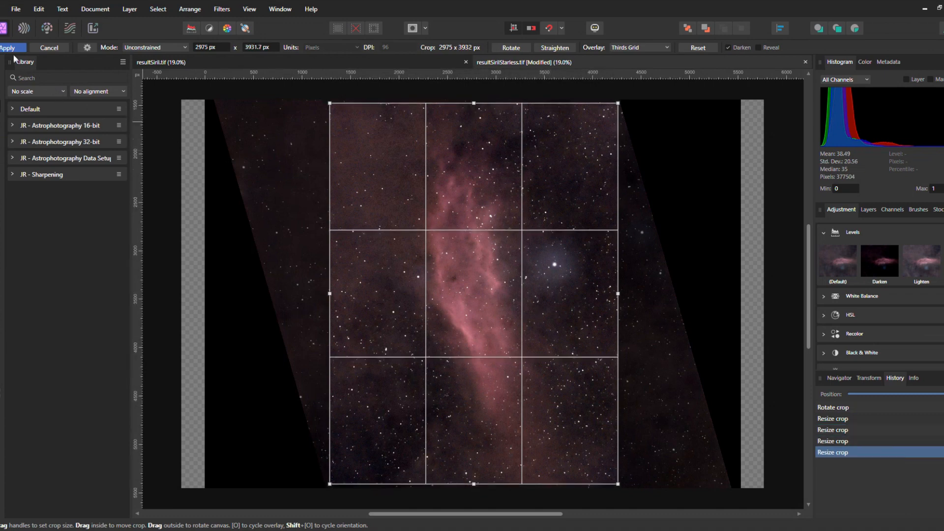
left_click(10, 48)
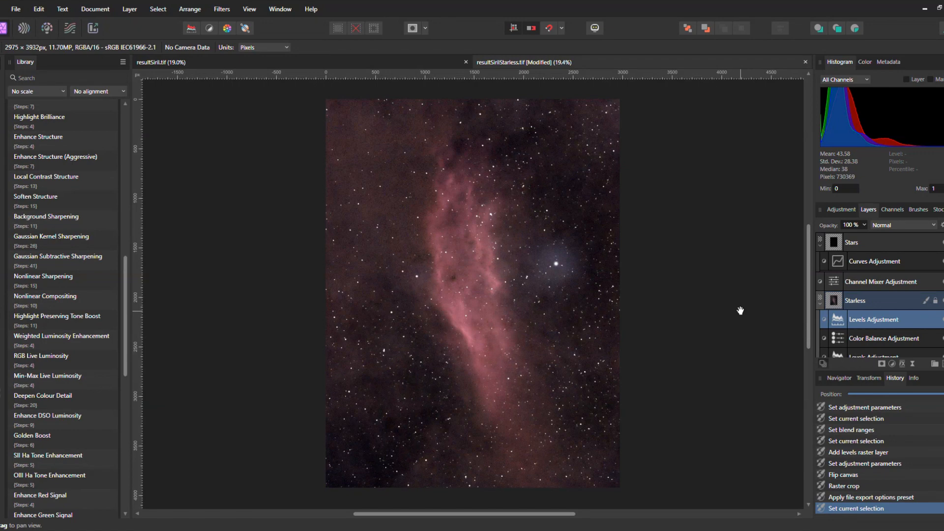
- Run the RC-Astro NoiseXTerminator filter on the Starless layer with Denoise at 100% and Detail at 74
left_click(893, 297)
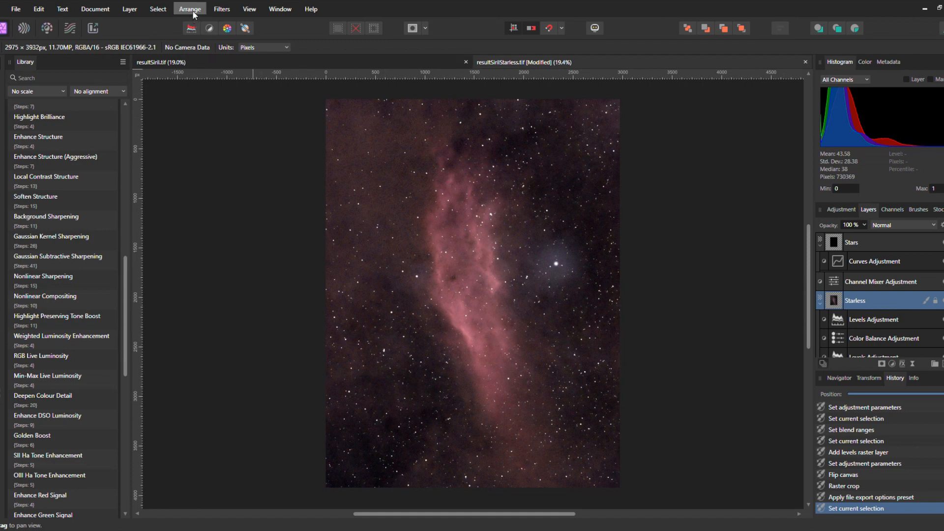
left_click(217, 11)
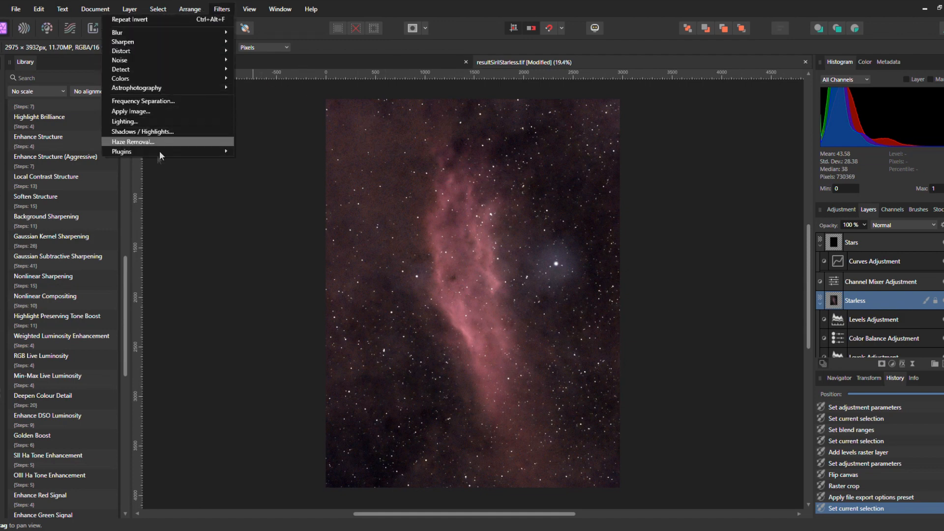
mouse_move(158, 152)
mouse_move(68, 155)
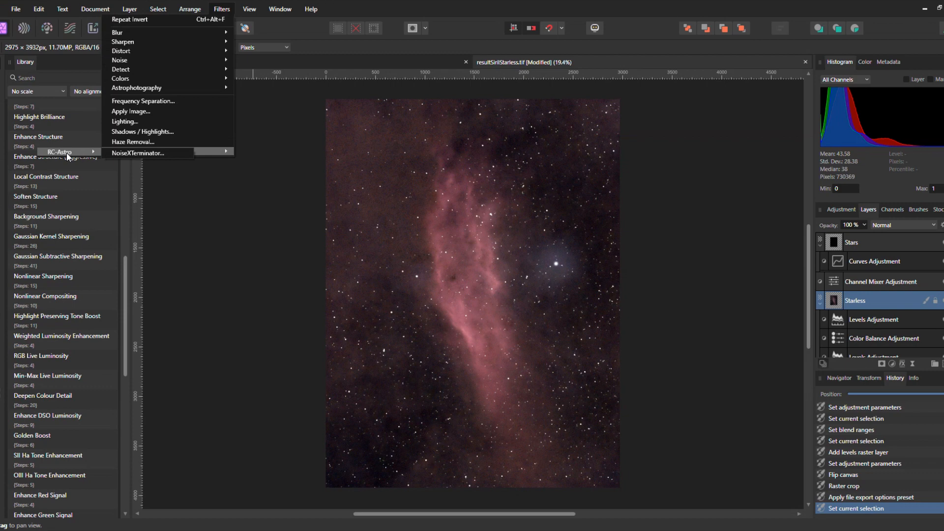
left_click(154, 154)
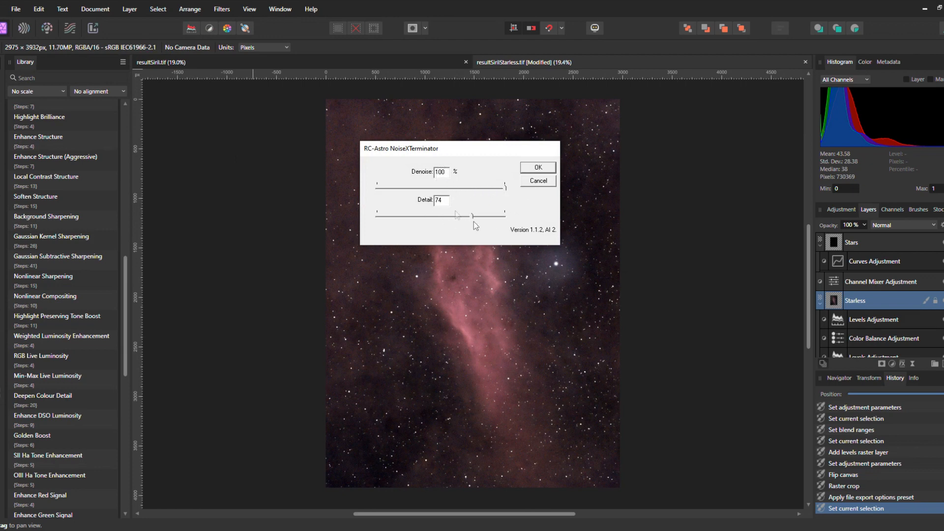
left_click(538, 168)
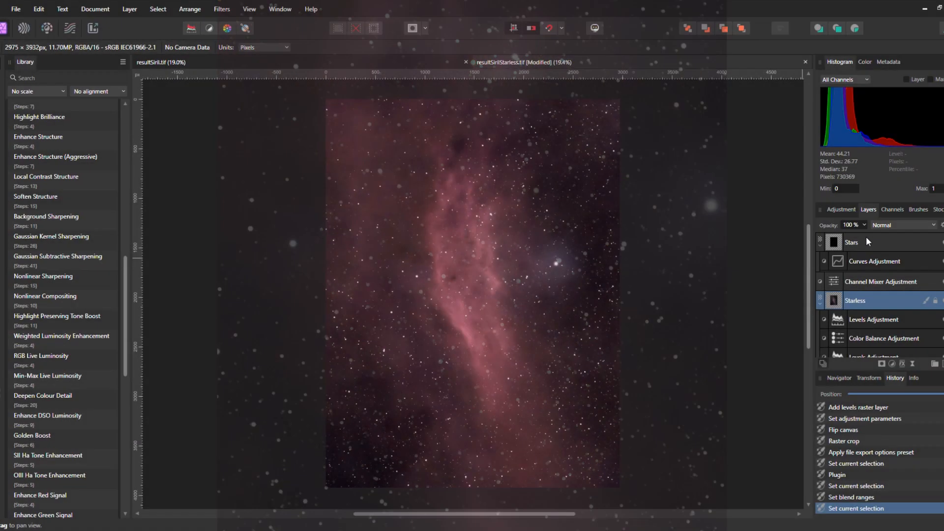
- Raise the middle point of the Stars layer's Curves adjustment to about (0.483, 0.284)
left_click(865, 237)
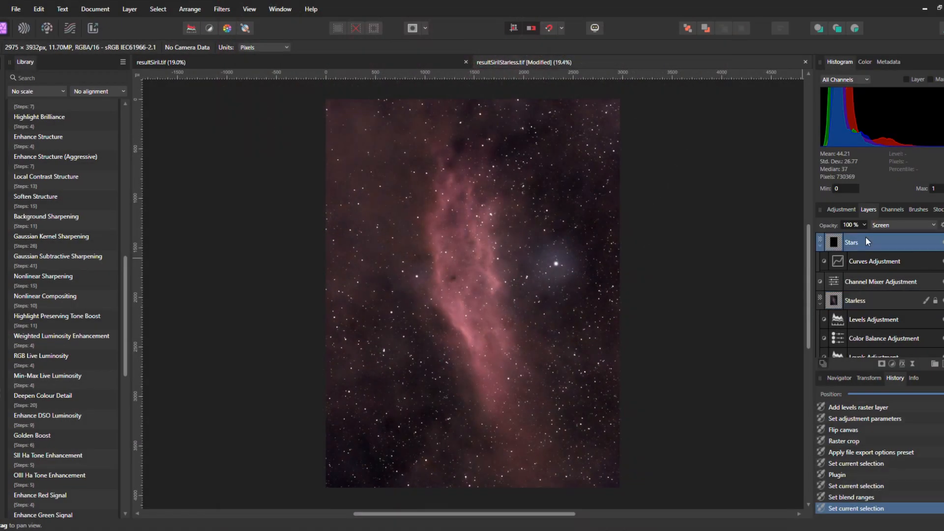
double_click(839, 263)
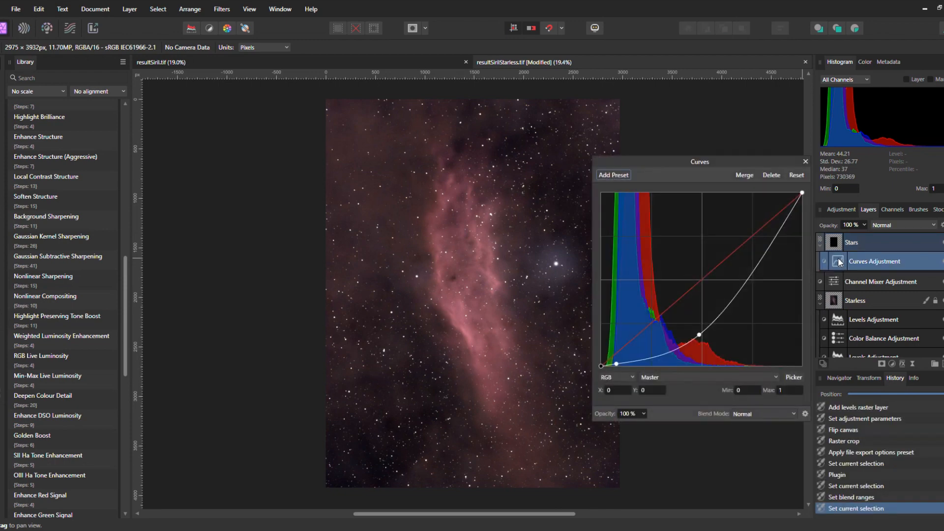
mouse_move(698, 335)
left_mouse_down()
mouse_move(687, 315)
mouse_move(722, 343)
mouse_move(698, 316)
left_mouse_up()
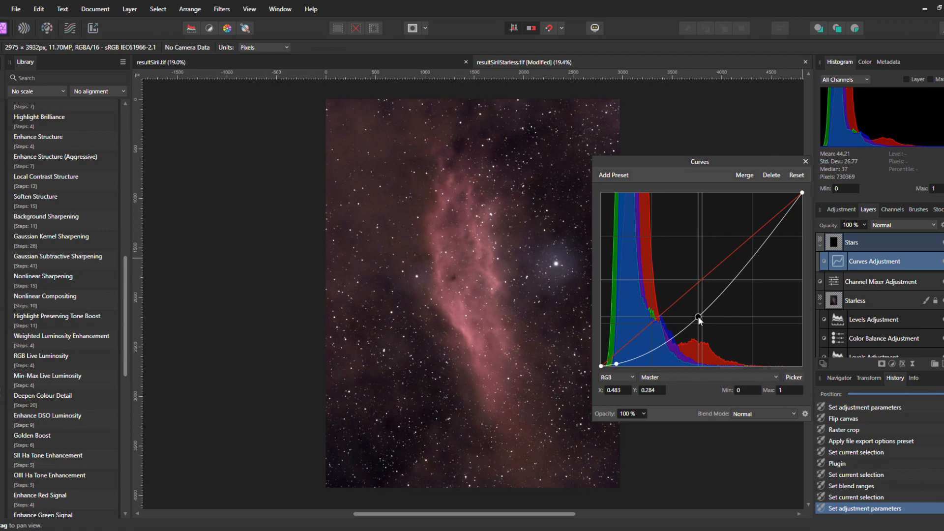
left_click(806, 162)
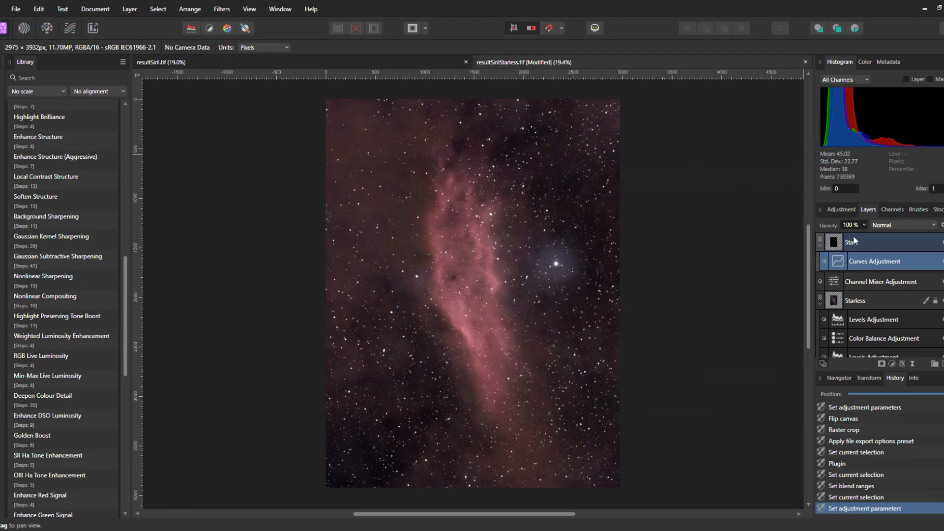